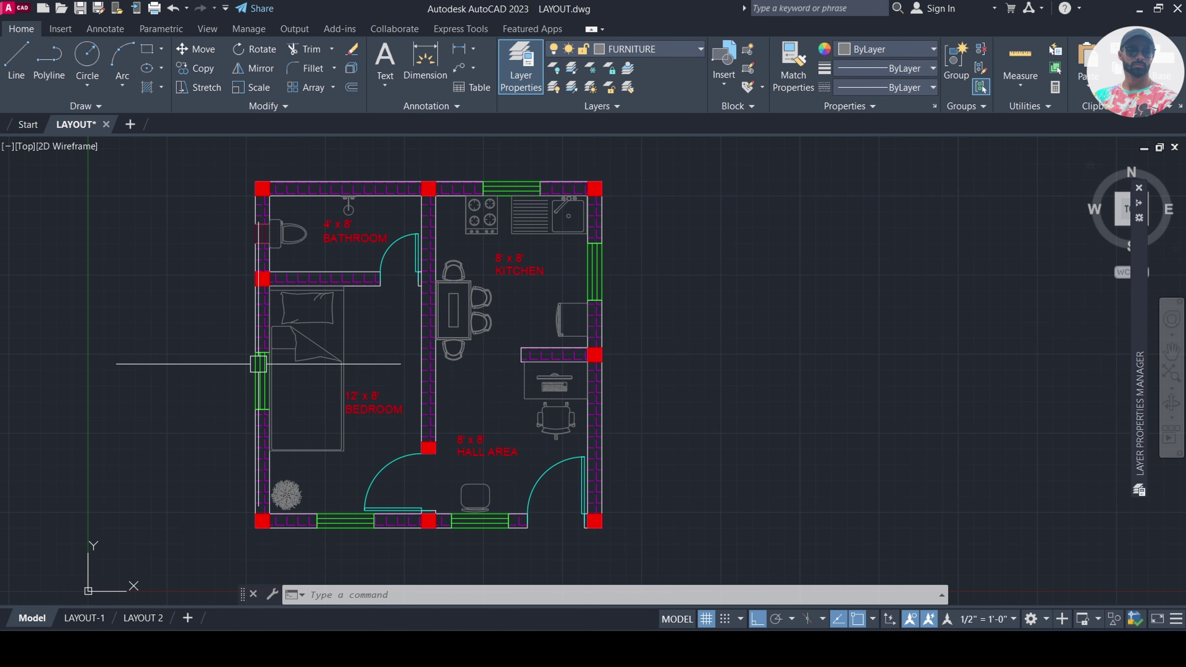
# Look at the floor plan on the LAYOUT-1 sheet and return to model space
pyautogui.click(84, 618)
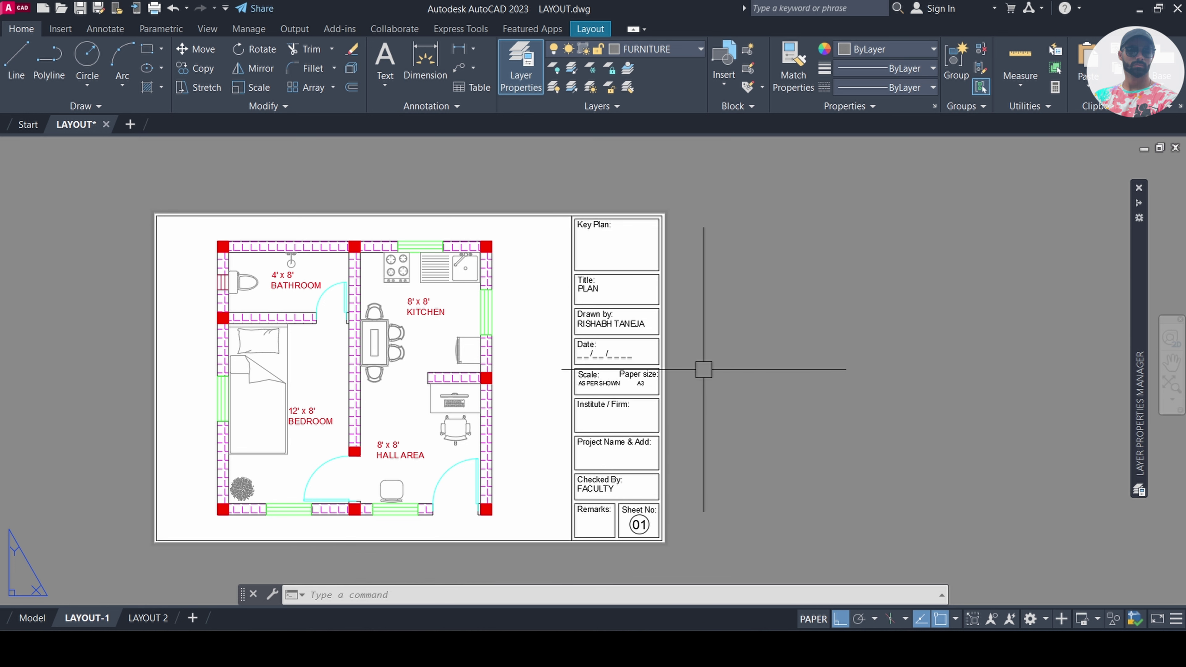
pyautogui.click(32, 617)
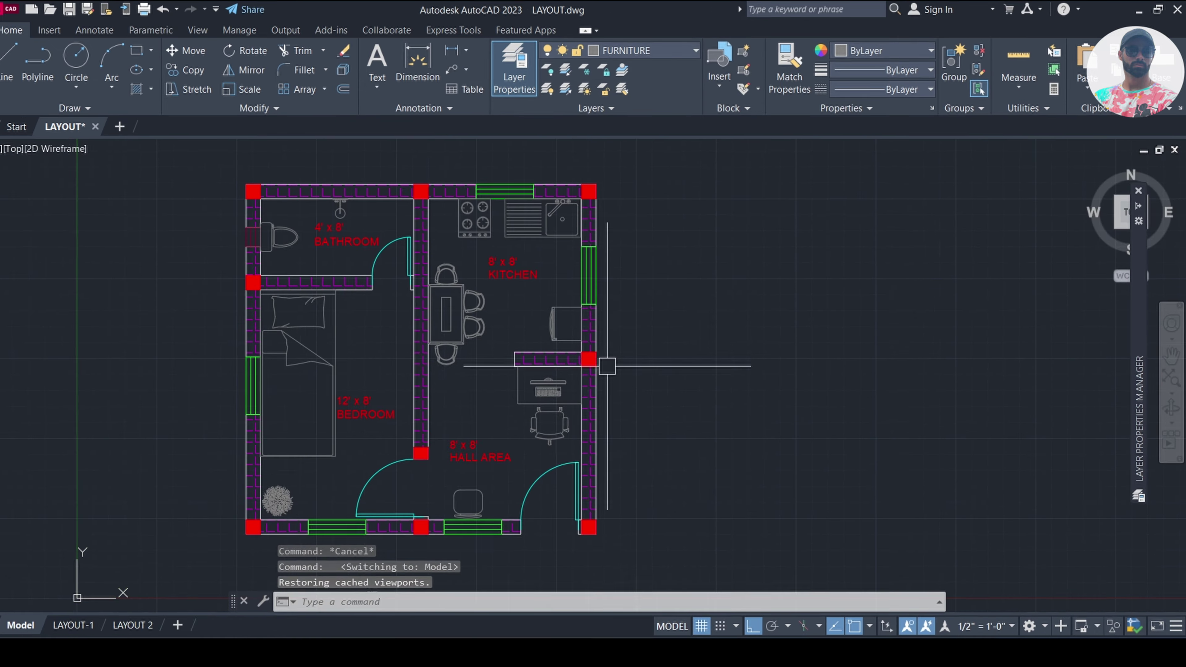
# Create a new layer named A in the Layer Properties Manager
pyautogui.click(513, 69)
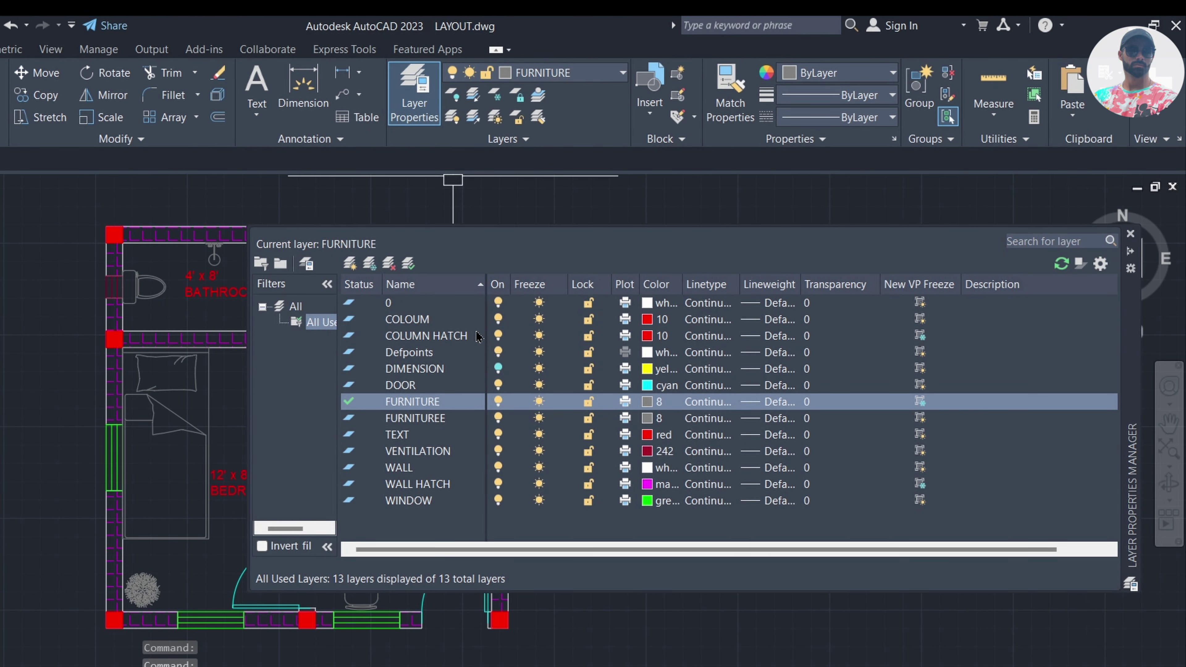
pyautogui.click(351, 264)
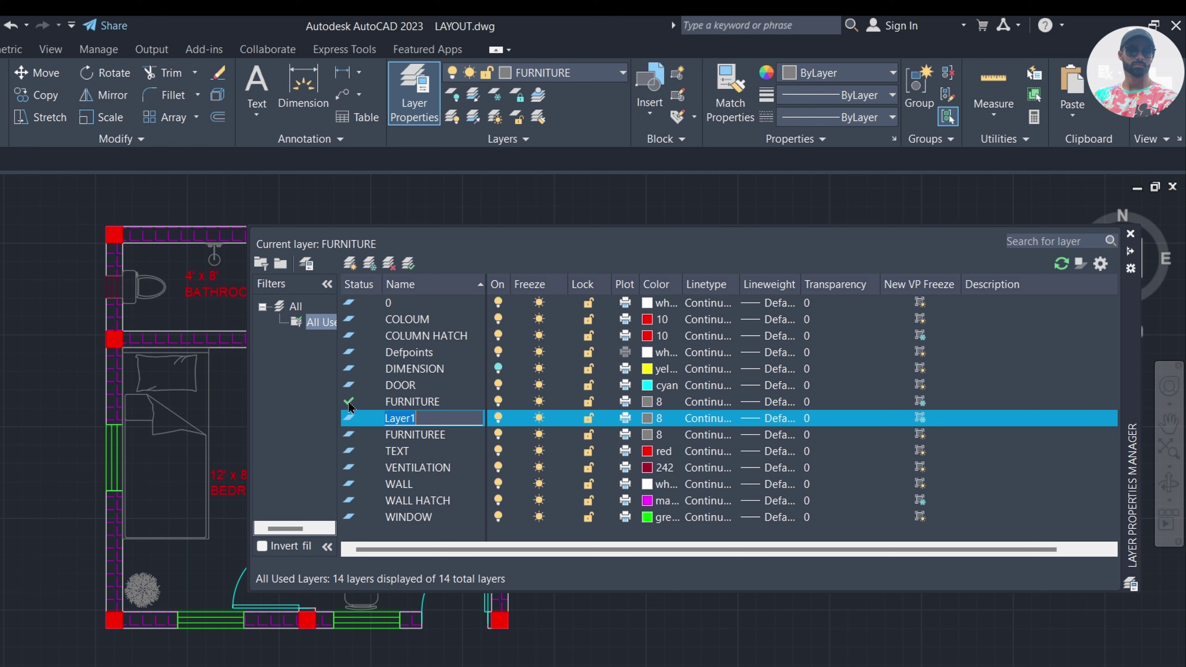
pyautogui.press('BackSpace')
pyautogui.write('A')
pyautogui.press('Return')
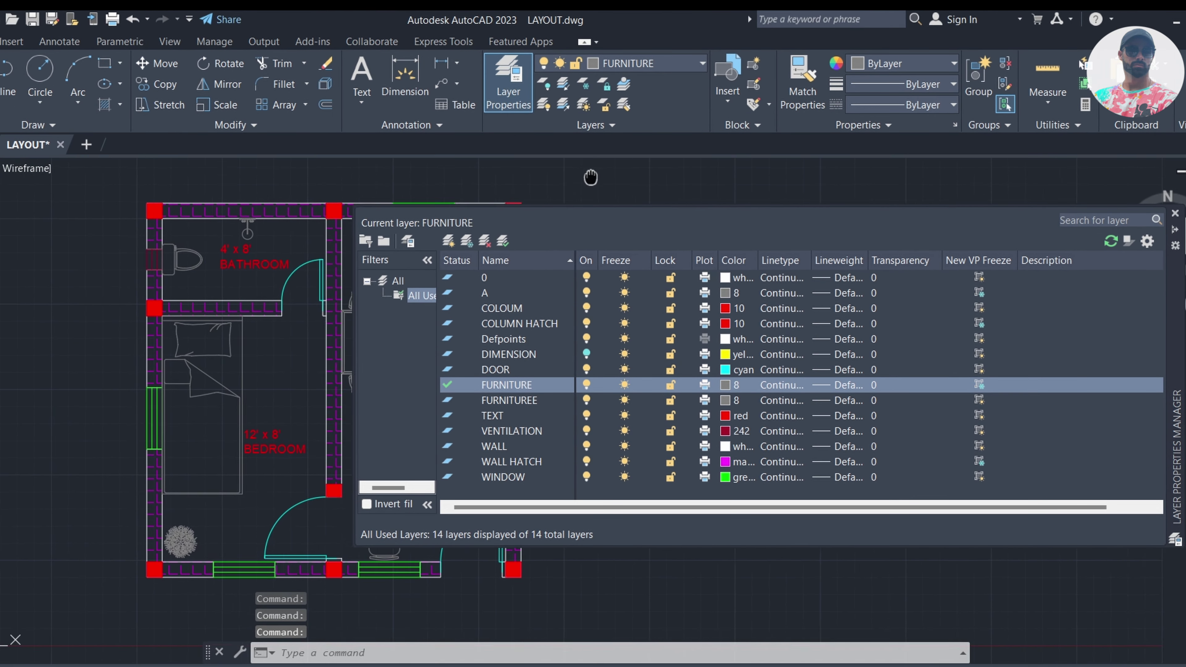
# Make layer 0 the current layer
pyautogui.moveTo(499, 198); pyautogui.dragTo(358, 191, button='middle')
pyautogui.moveTo(1176, 261)
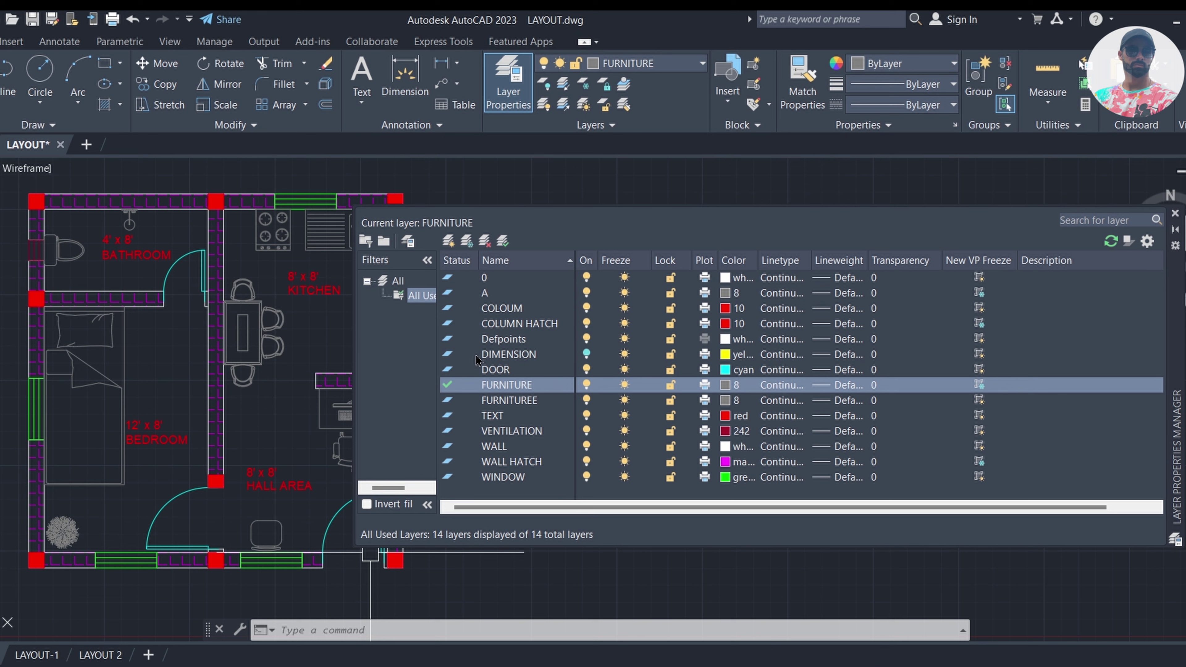
pyautogui.click(448, 394)
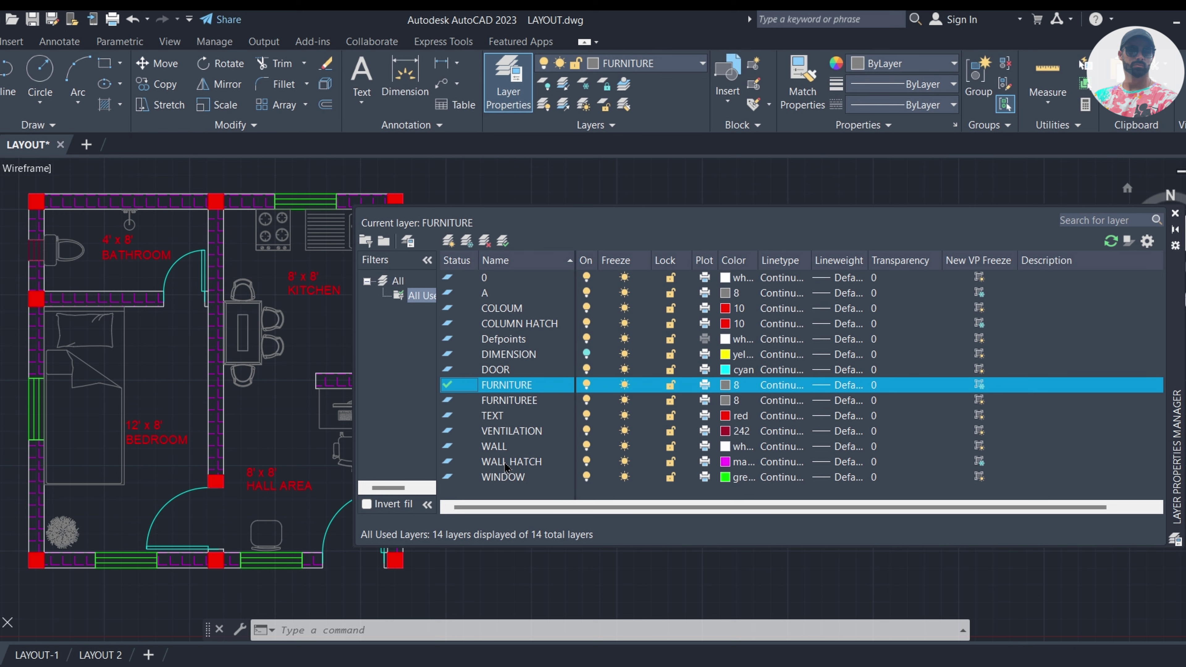
pyautogui.doubleClick(485, 277)
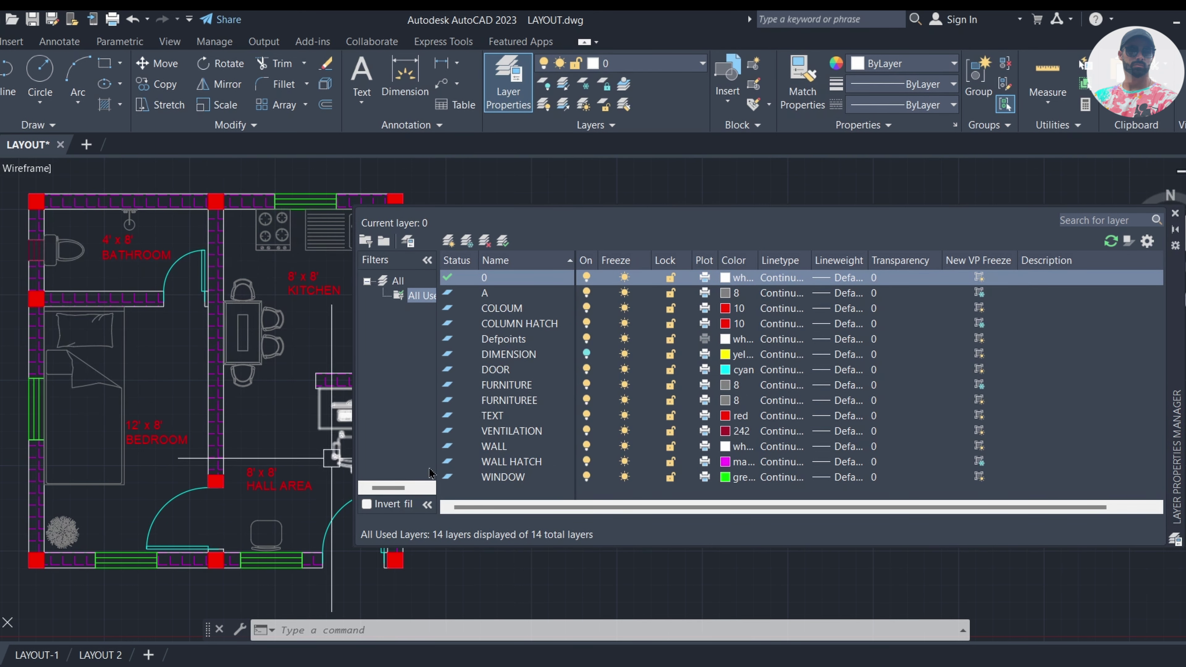
# Turn the FURNITURE and FURNITUREE layers off and back on to compare the plan's display
pyautogui.click(586, 385)
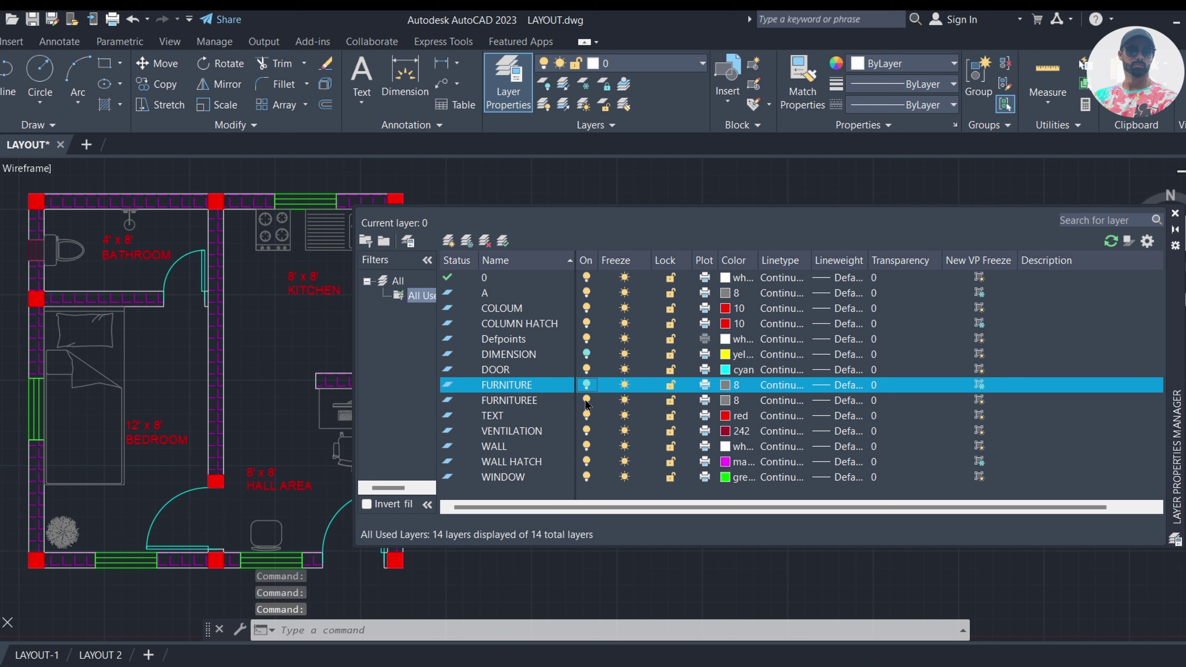
pyautogui.click(587, 400)
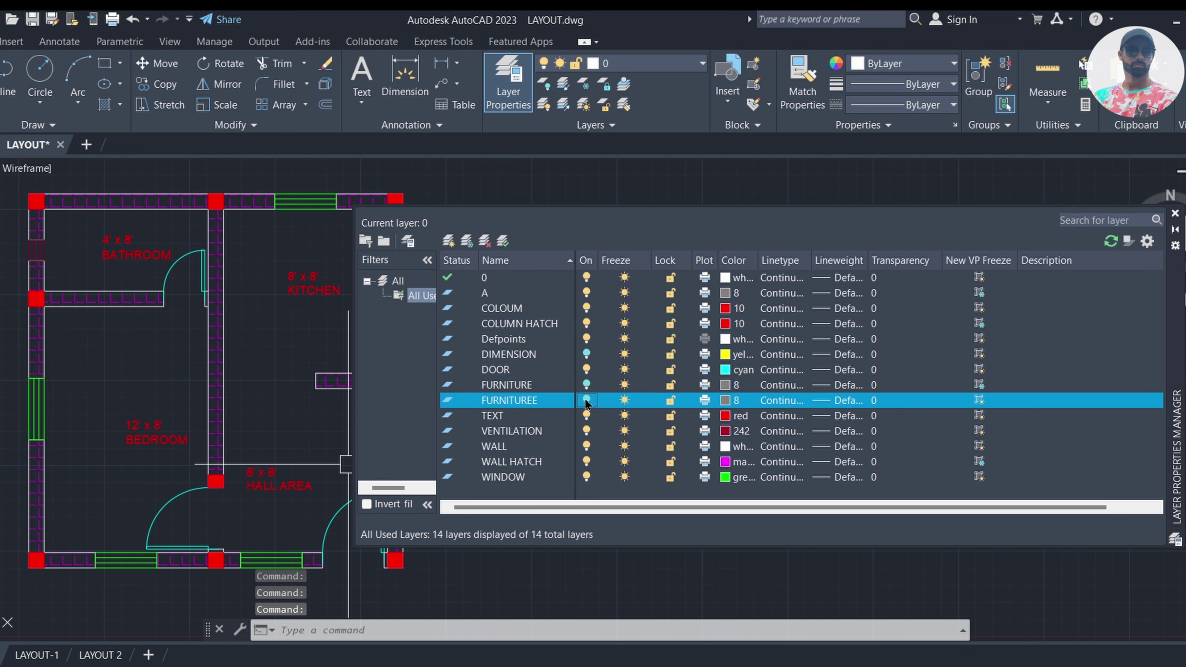
pyautogui.click(586, 401)
pyautogui.click(586, 384)
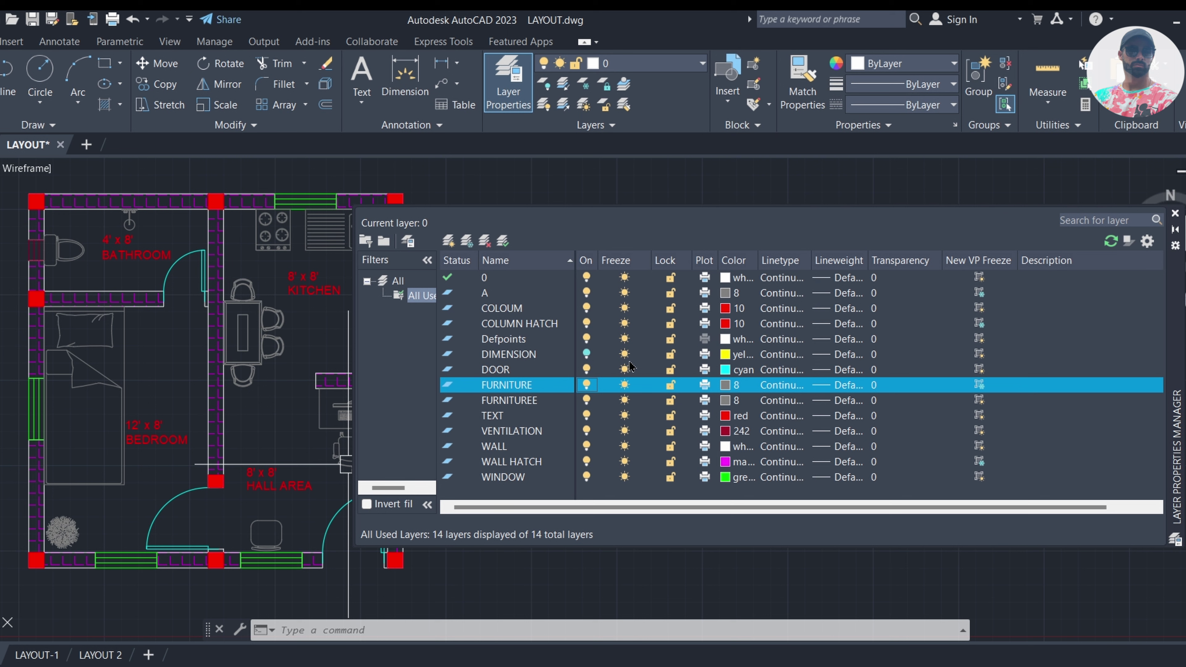
# Turn on the DIMENSION layer and try its off and frozen states, leaving it on and thawed
pyautogui.click(587, 360)
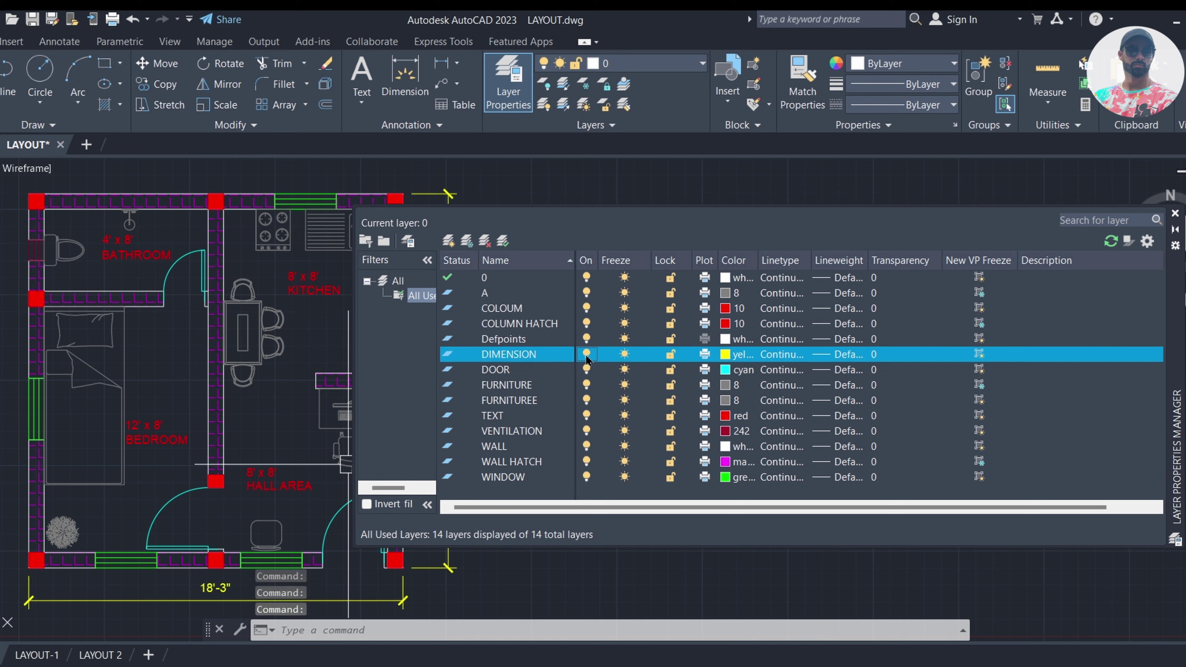
pyautogui.click(623, 355)
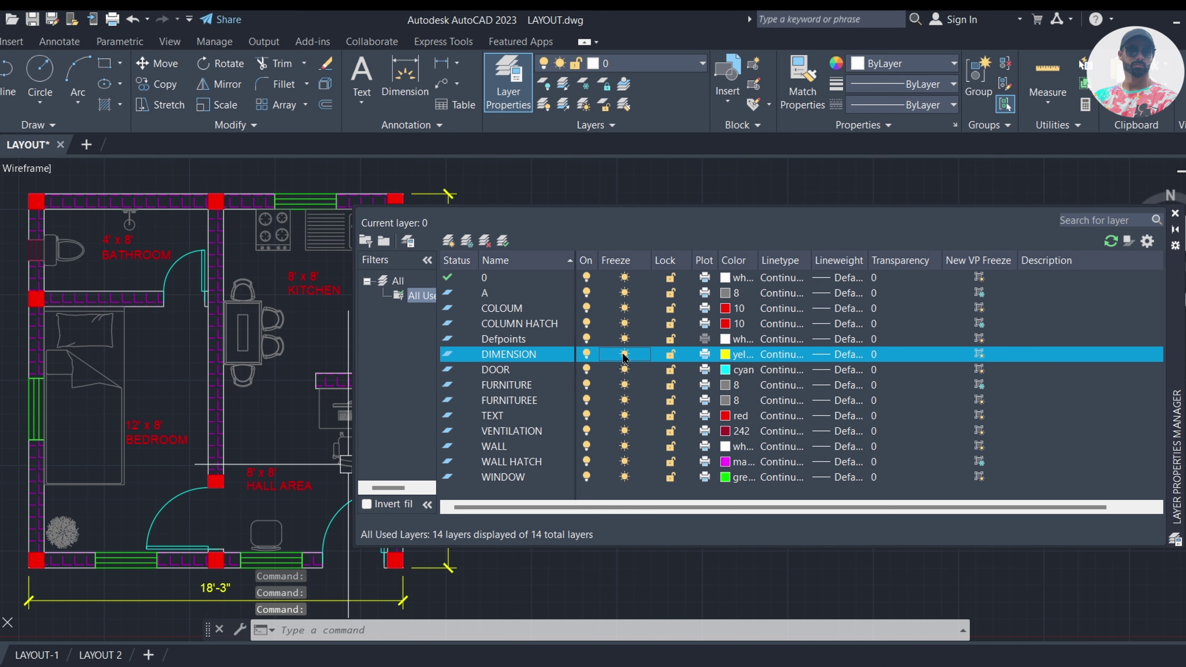
pyautogui.click(587, 356)
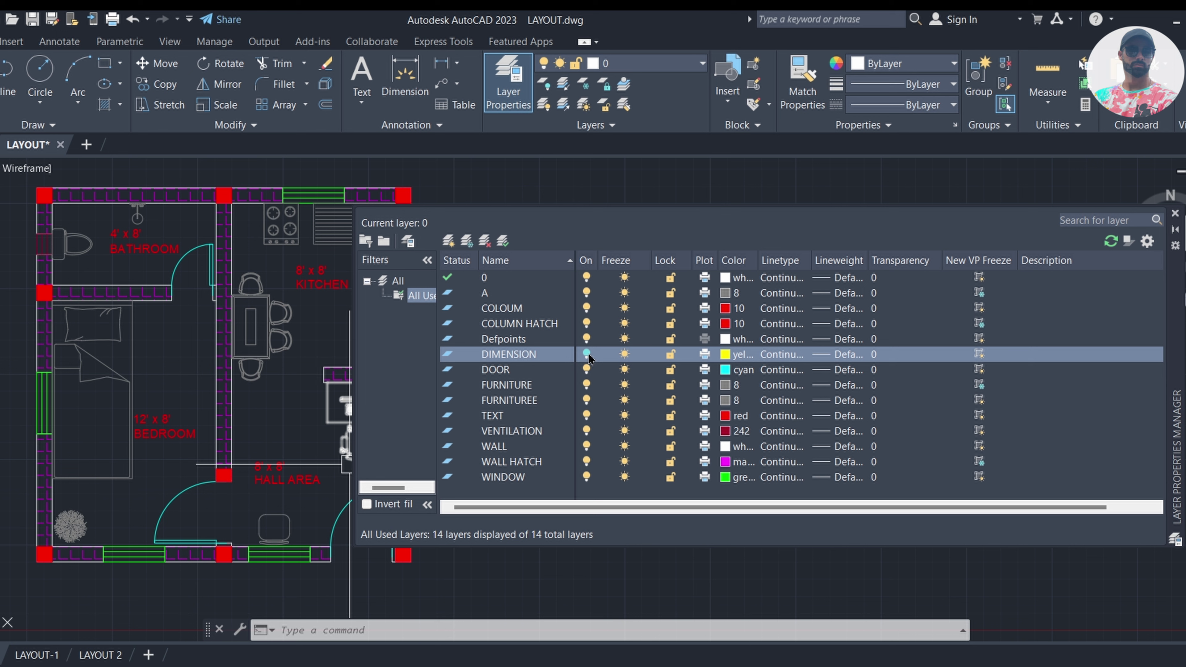
pyautogui.click(625, 356)
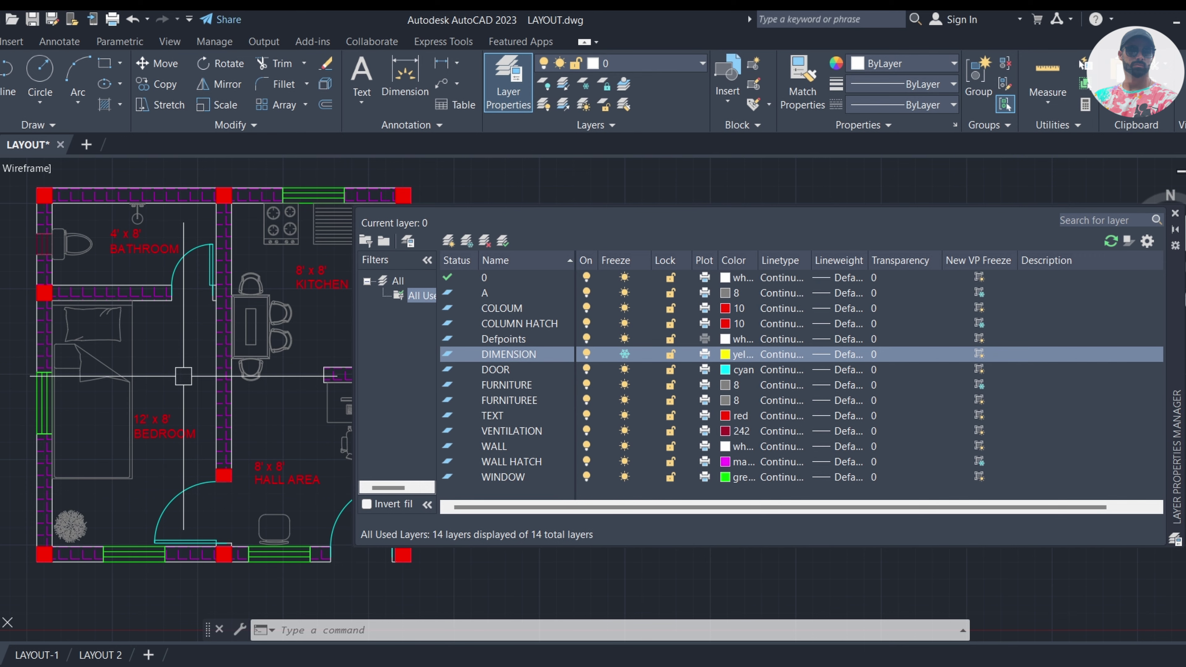
pyautogui.click(625, 355)
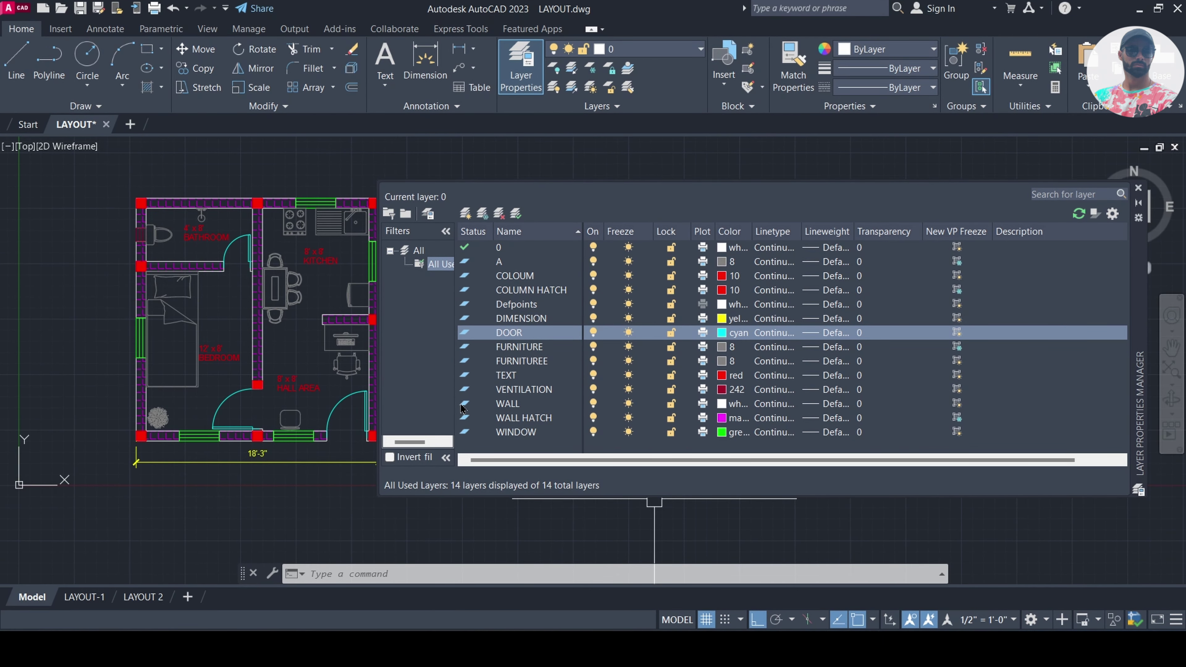
# Make WALL the current layer and draw a rectangle in the empty area below and to the right of the floor plan
pyautogui.doubleClick(466, 407)
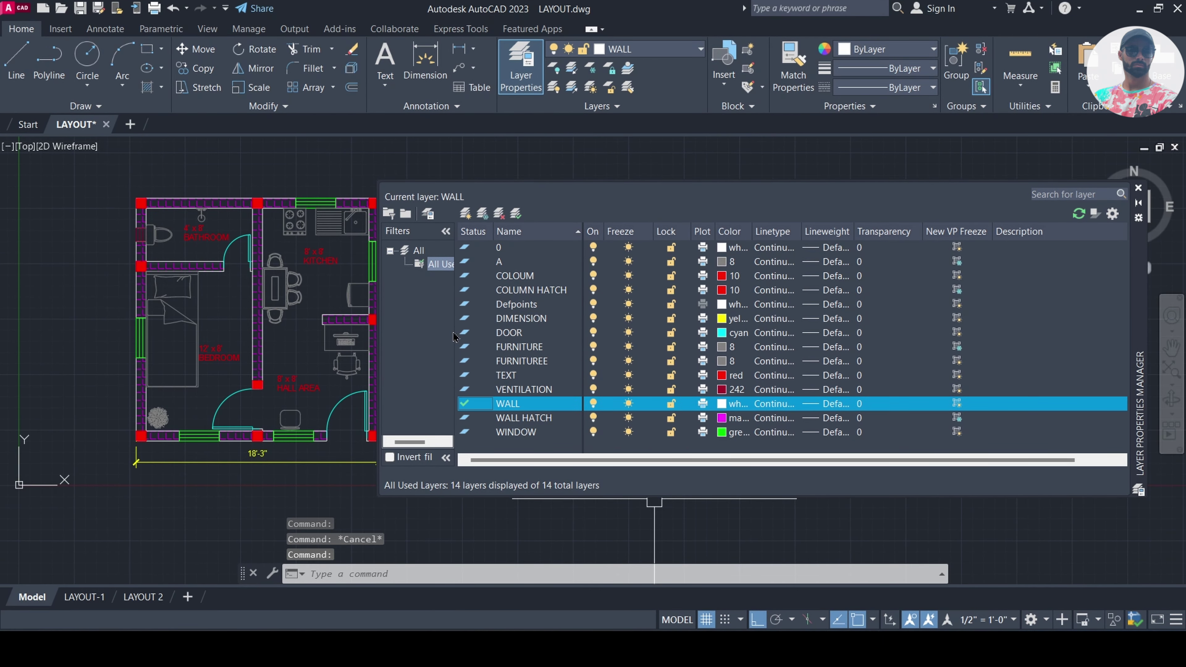
pyautogui.click(1139, 206)
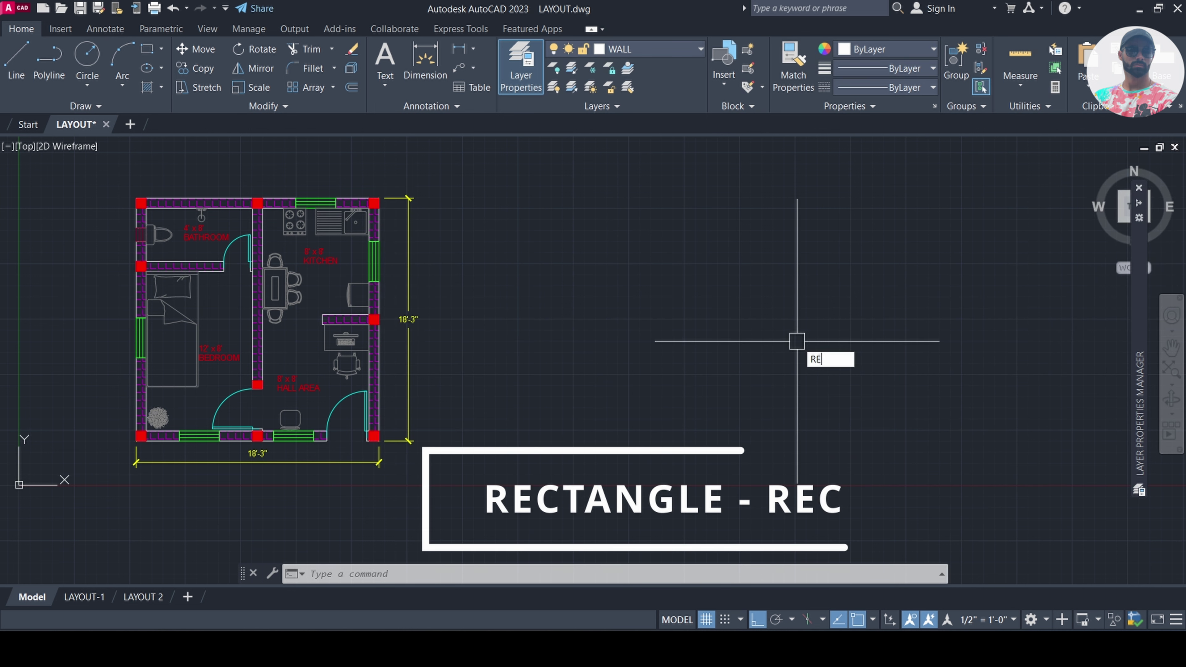
pyautogui.write('rec')
pyautogui.press('Return')
pyautogui.scroll(1, 683, 328)
pyautogui.scroll(-3, 604, 392)
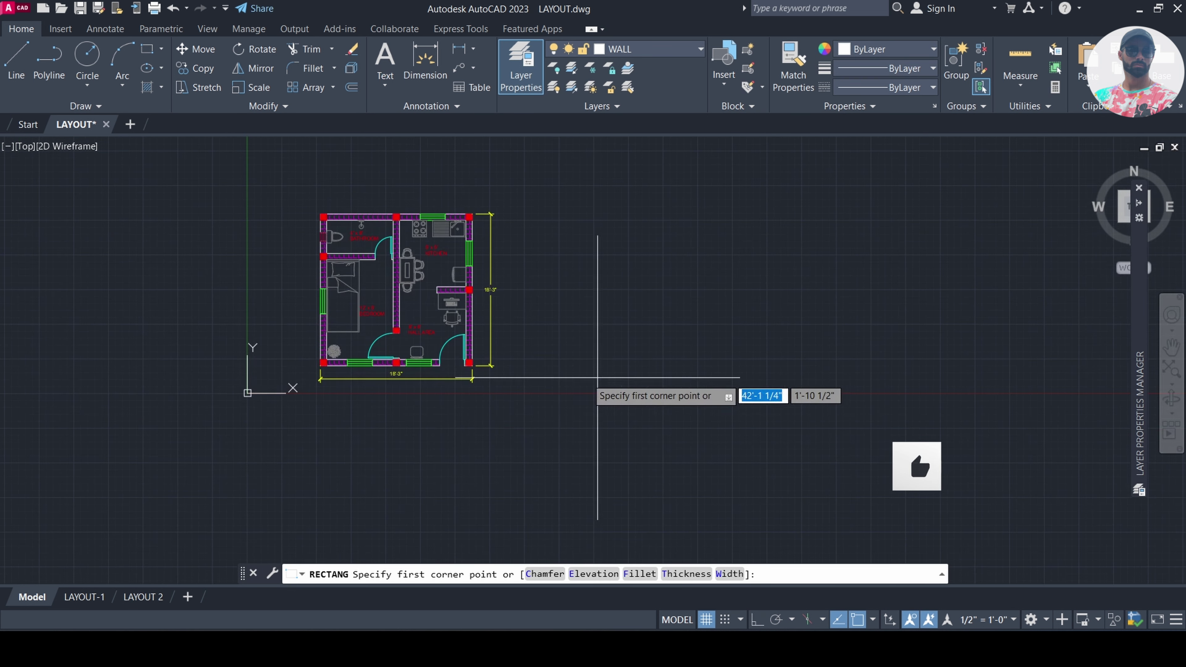
pyautogui.click(522, 382)
pyautogui.click(769, 549)
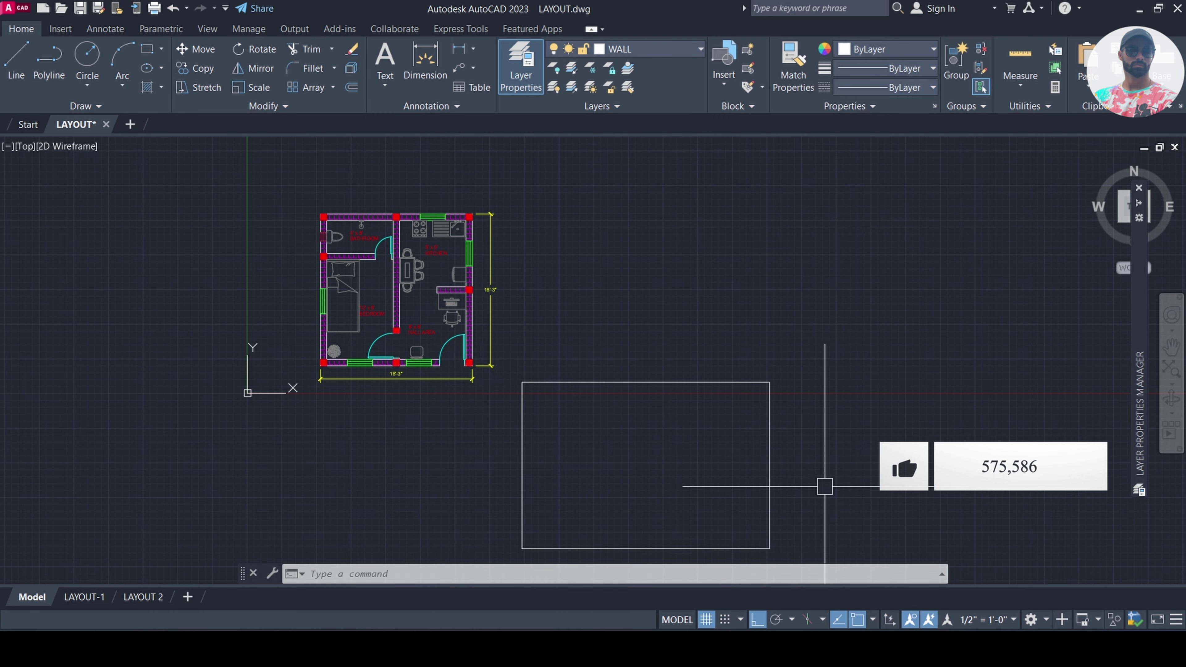
pyautogui.scroll(-4, 863, 471)
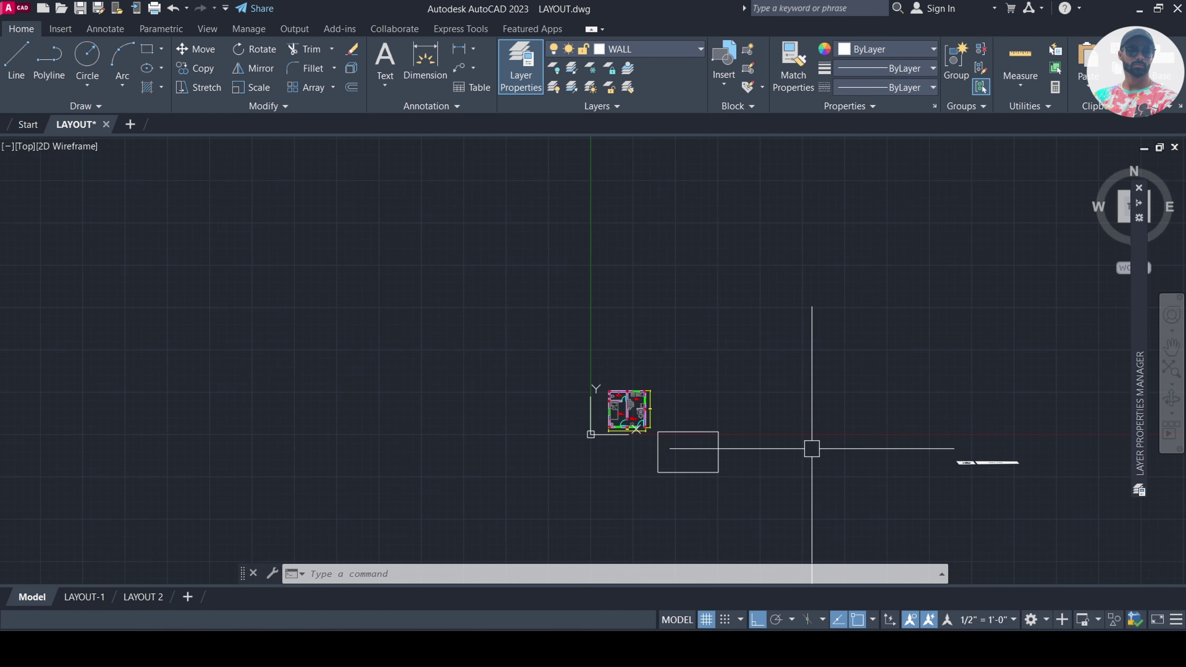
# Set the current layer back to 0 in the Layer Properties Manager
pyautogui.moveTo(1139, 411)
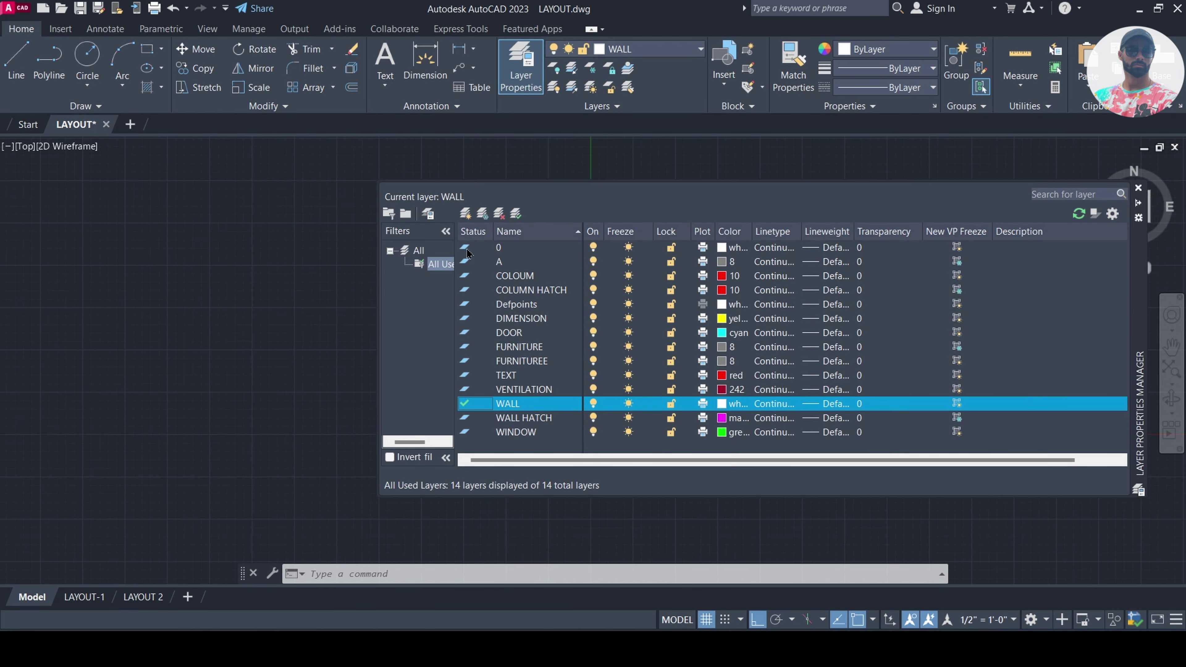
pyautogui.click(465, 248)
pyautogui.doubleClick(465, 248)
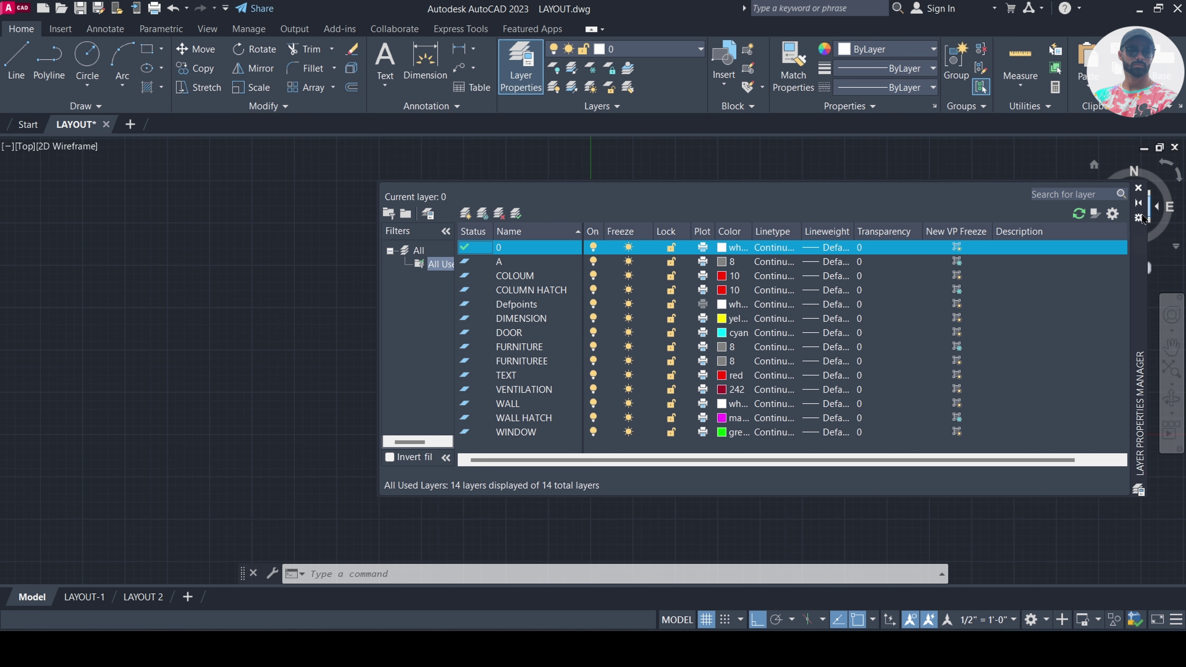
pyautogui.click(1139, 204)
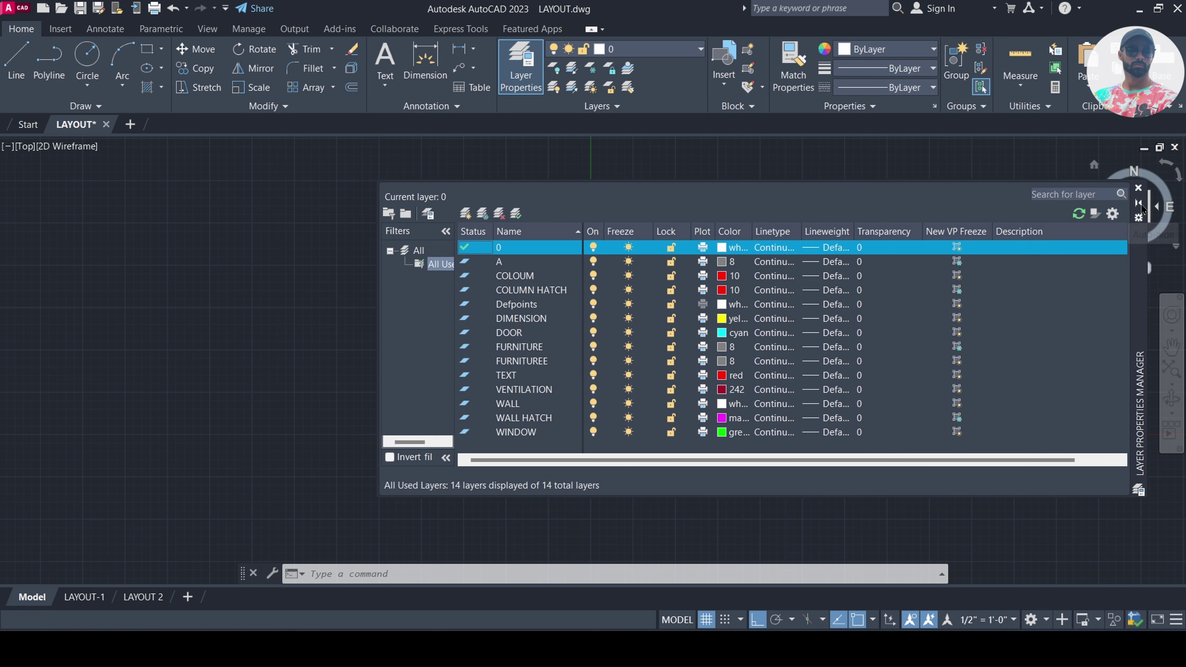
pyautogui.click(1140, 209)
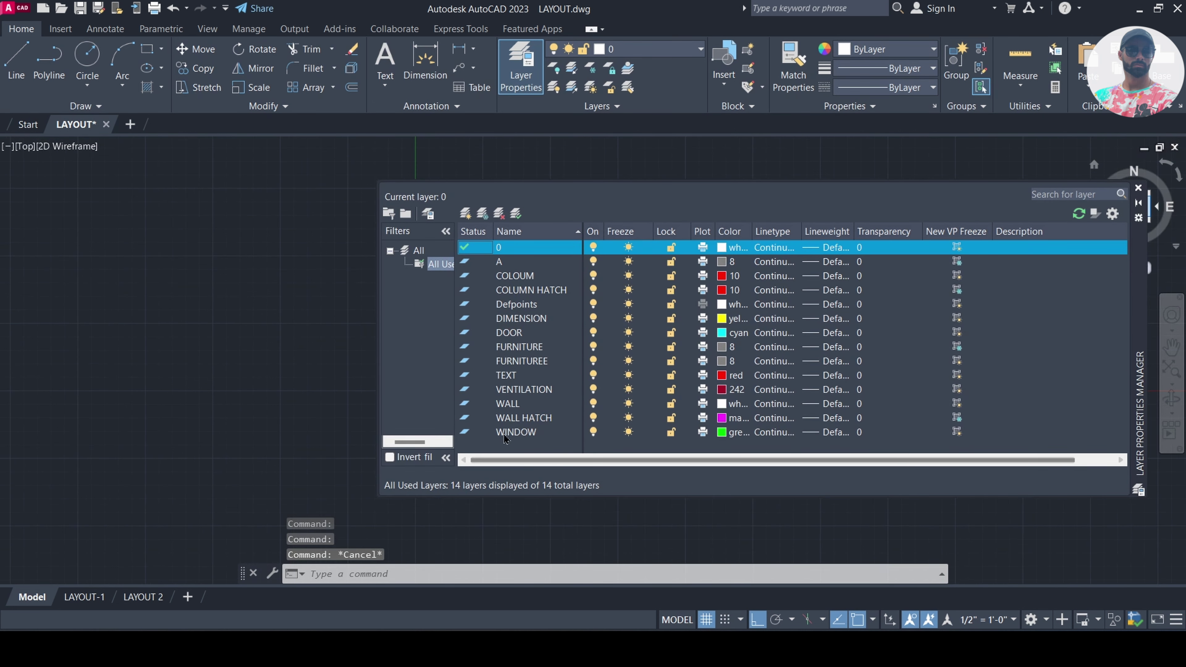
# Turn off the WALL layer and zoom the view with the All option
pyautogui.click(606, 405)
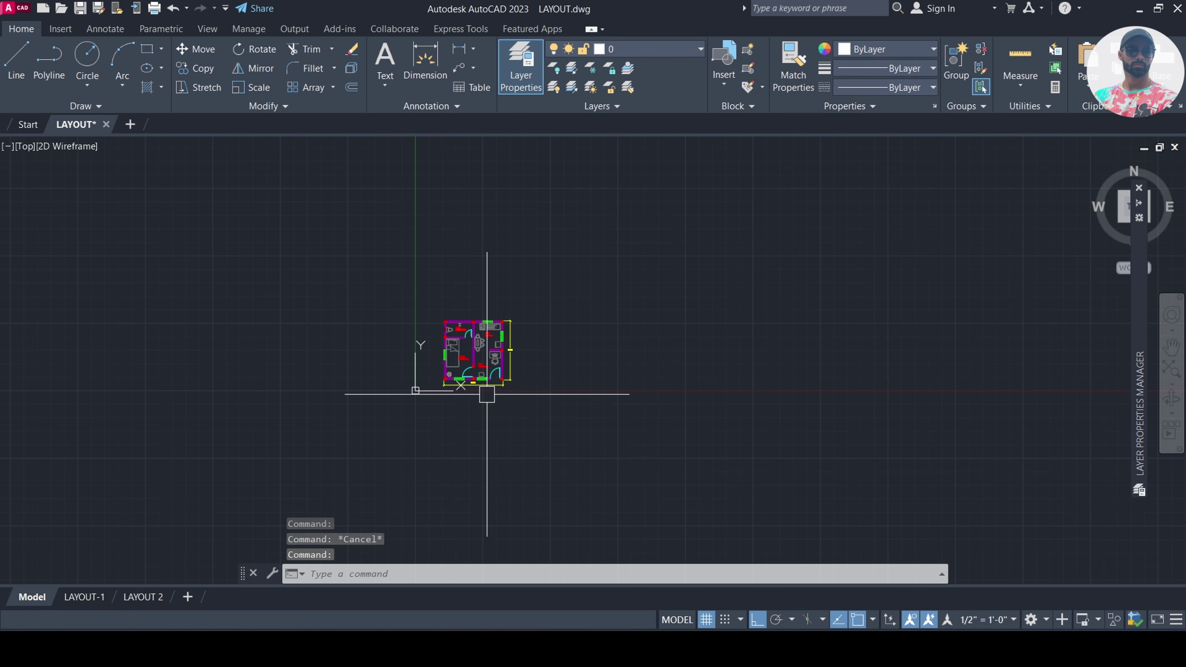
pyautogui.write('z')
pyautogui.press('Return')
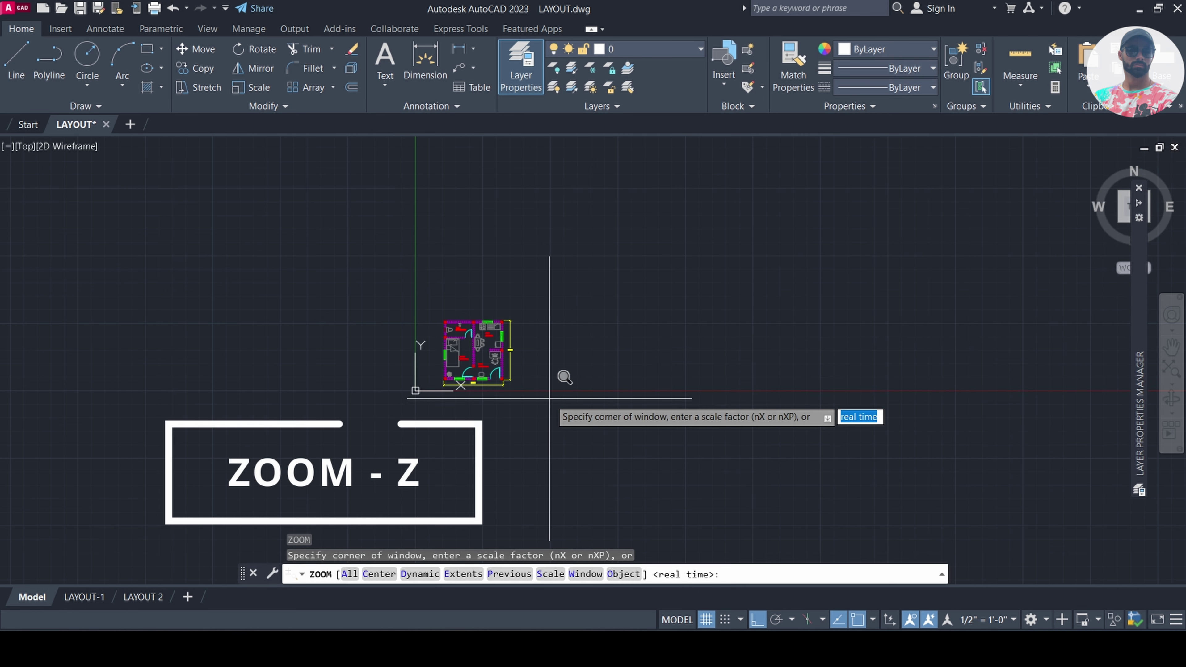
pyautogui.write('A')
pyautogui.press('Return')
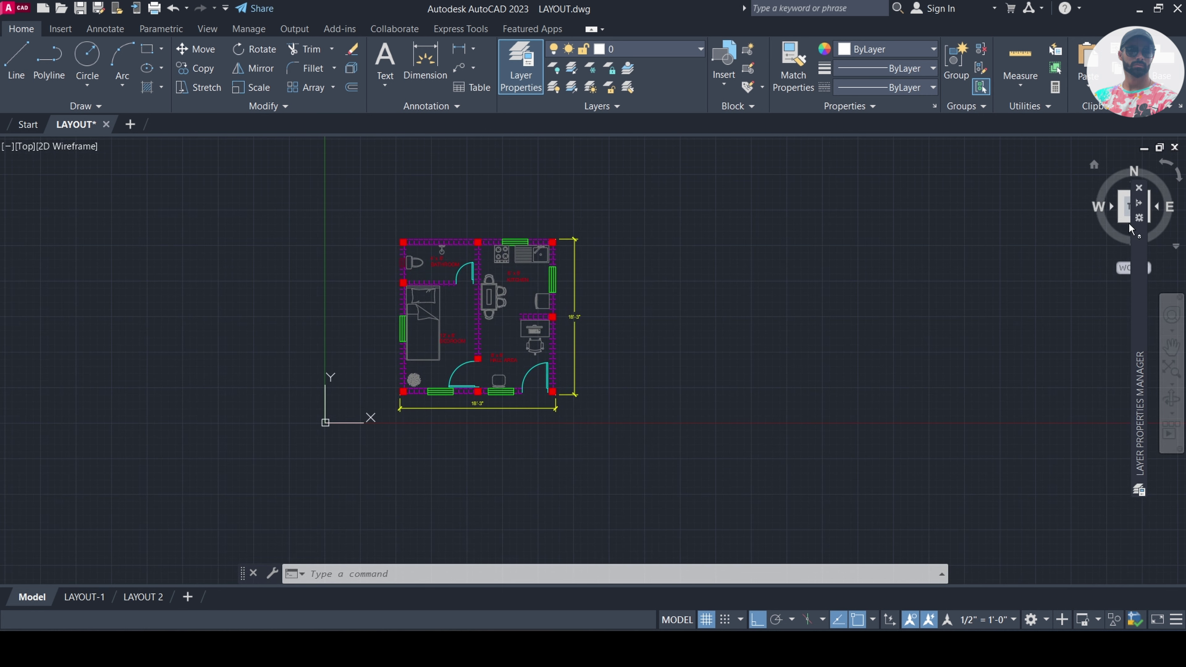
# Turn the WALL layer on and freeze it
pyautogui.moveTo(1136, 224)
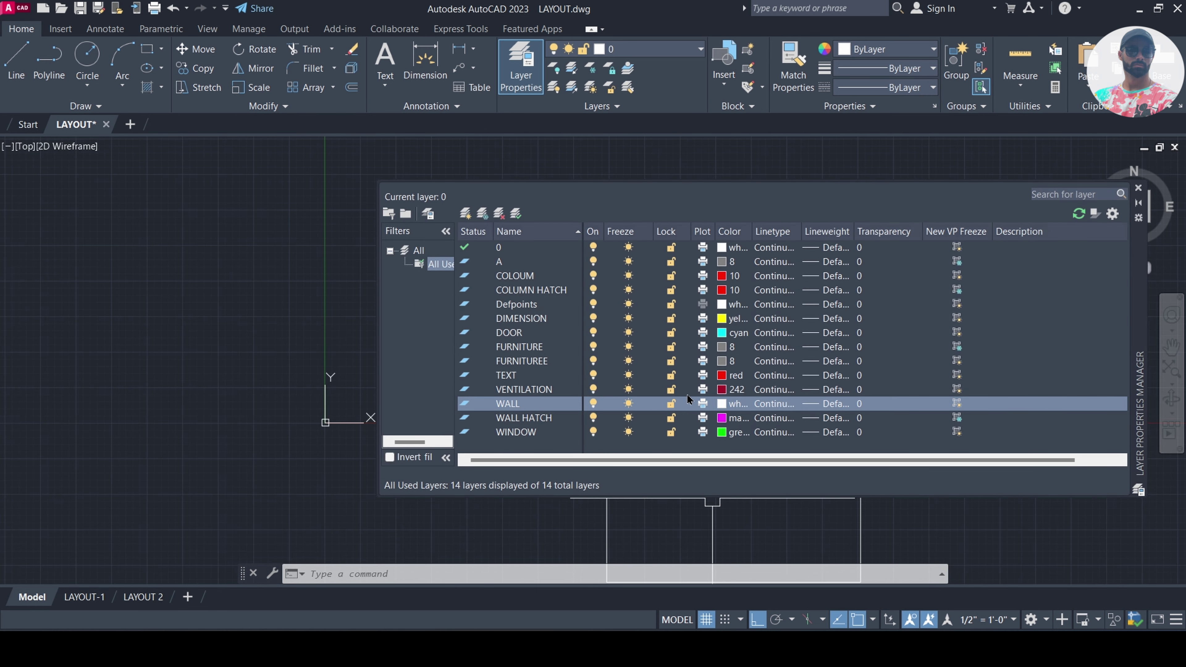
pyautogui.moveTo(892, 392); pyautogui.dragTo(794, 389, button='middle')
pyautogui.moveTo(1137, 224)
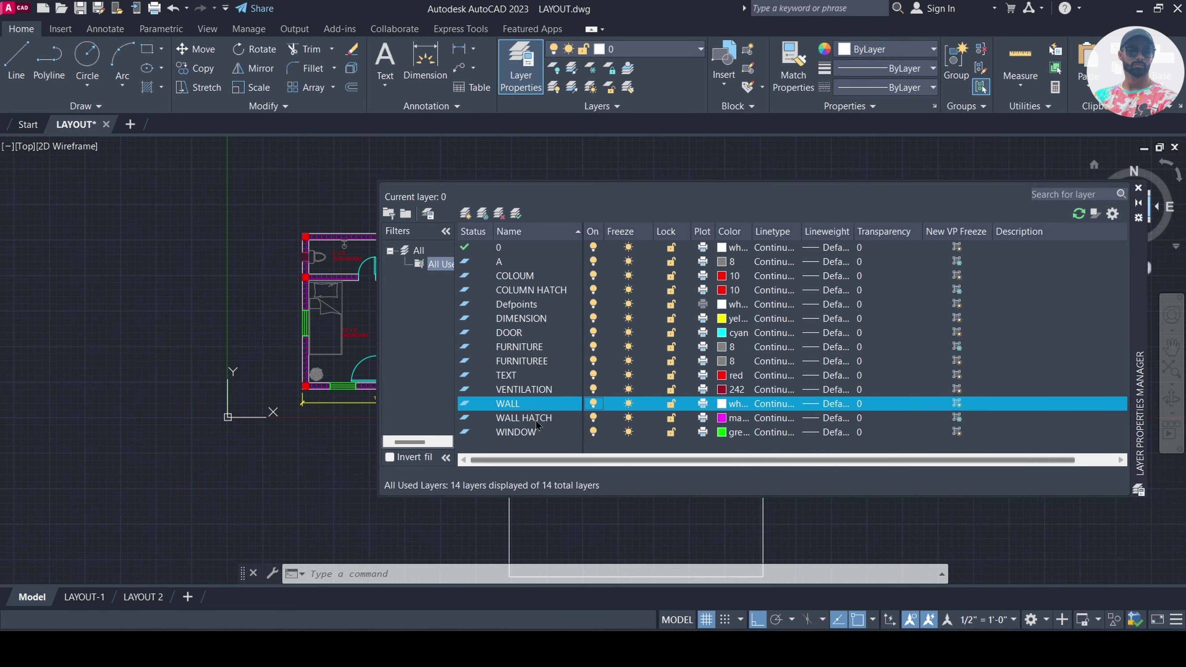
pyautogui.click(628, 403)
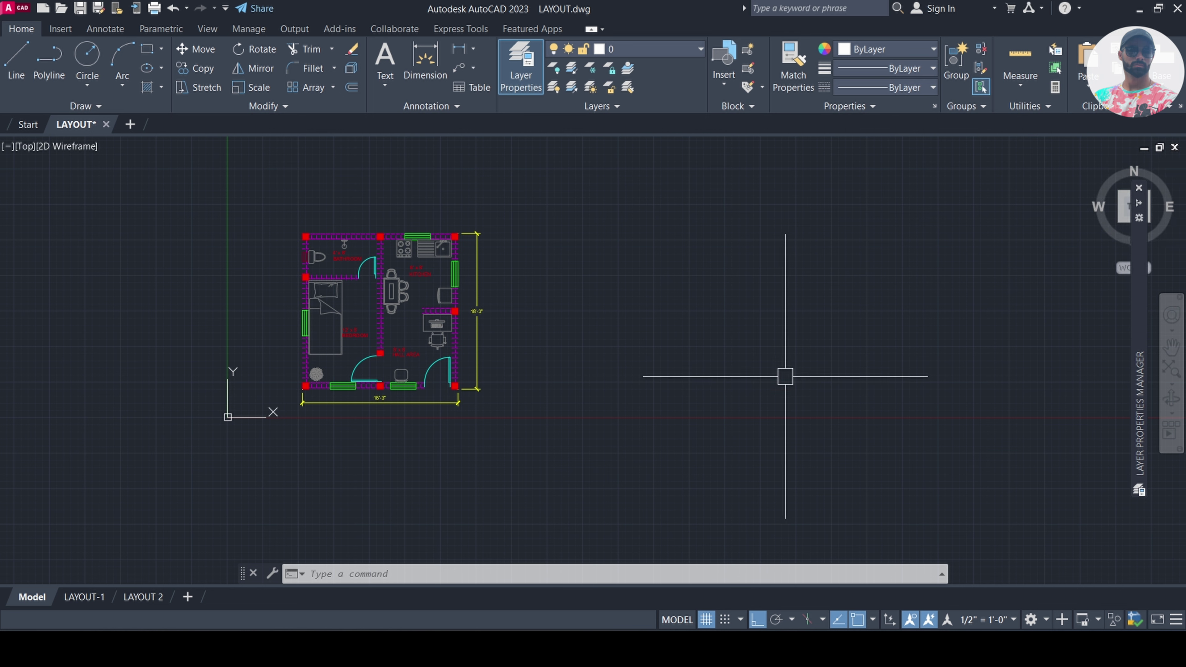
# Run Zoom All with the WALL layer frozen to examine how the view fits the drawing
pyautogui.write('z')
pyautogui.press('Return')
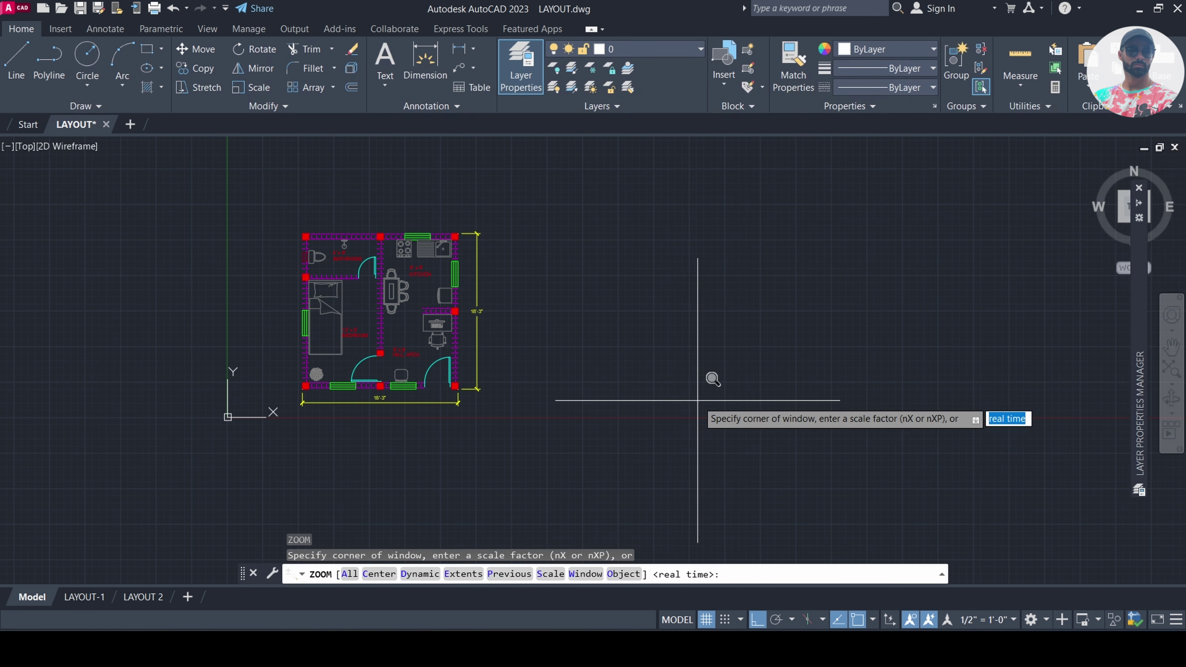
pyautogui.scroll(2, 714, 380)
pyautogui.write('A')
pyautogui.press('Return')
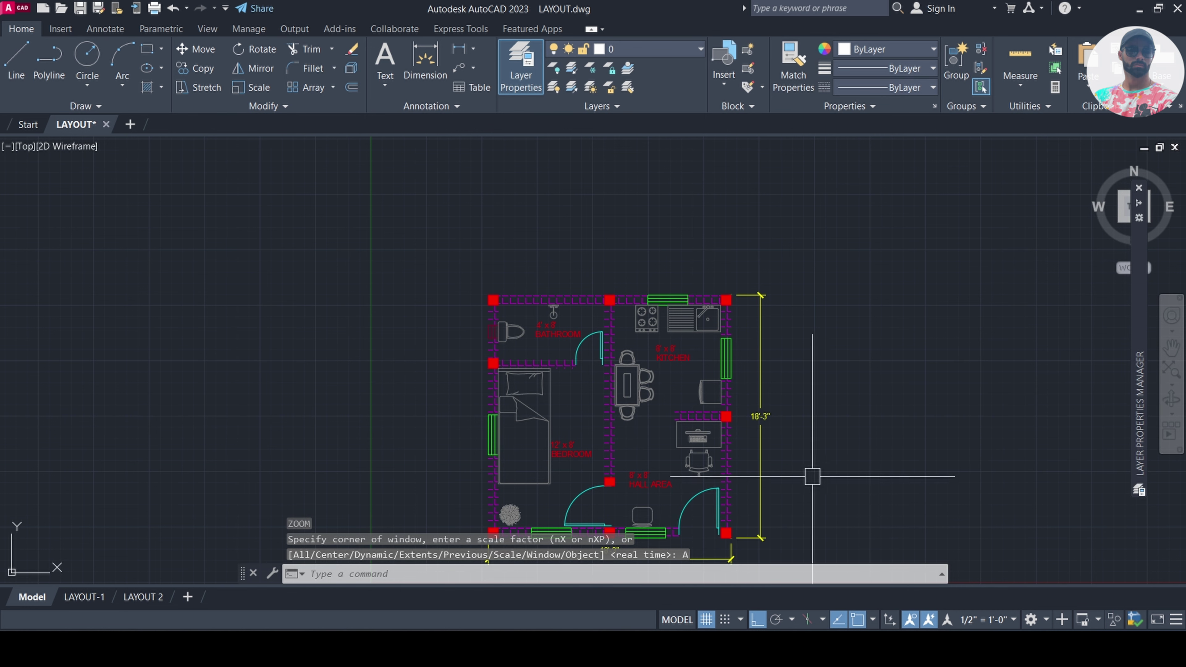
# Zoom far out from the floor plan and run the Zoom command to examine the fit with the WALL layer frozen
pyautogui.scroll(-5, 821, 485)
pyautogui.moveTo(1139, 411)
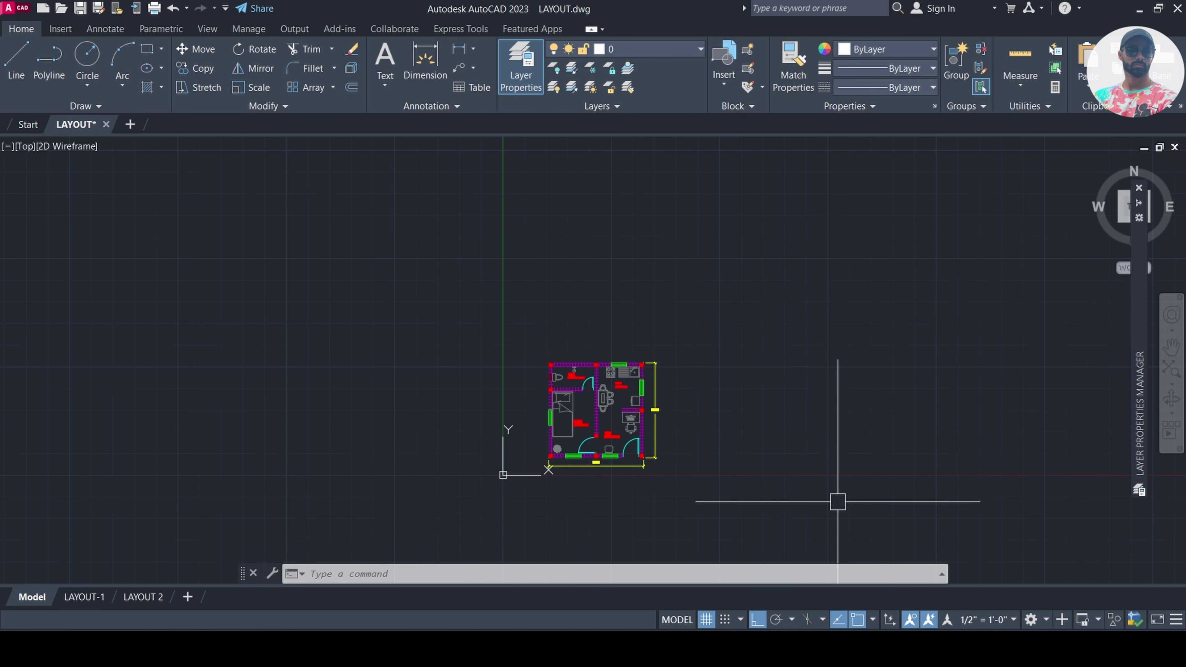
pyautogui.scroll(-1, 726, 484)
pyautogui.write('z')
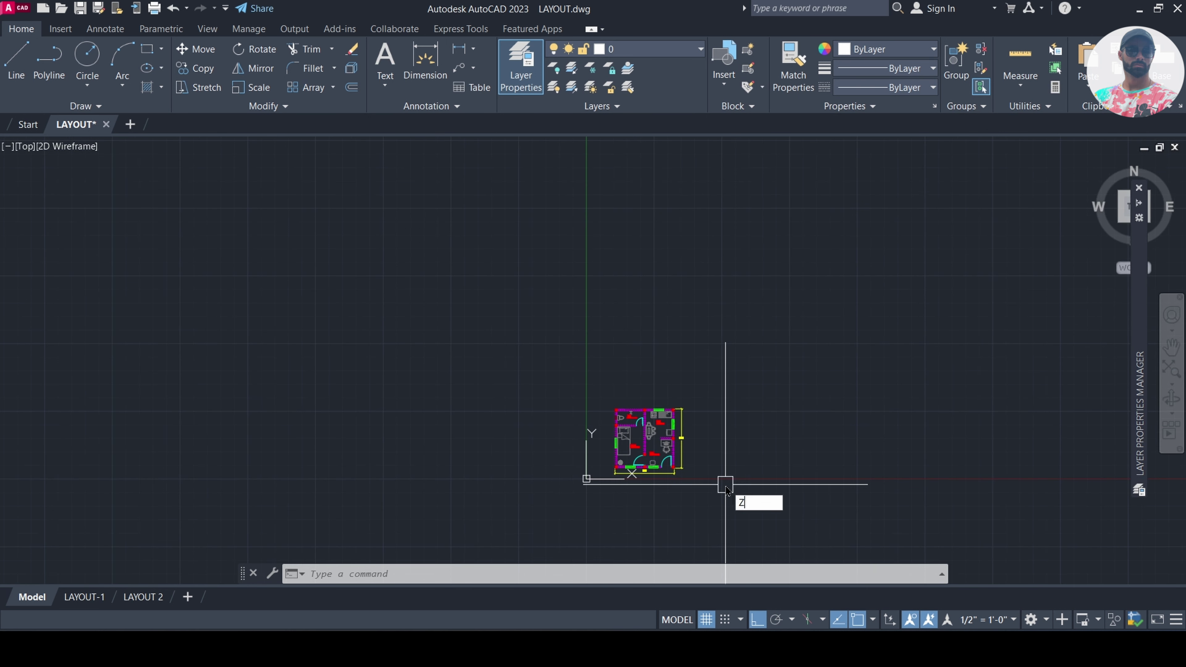
pyautogui.press('Return')
pyautogui.press('Return')
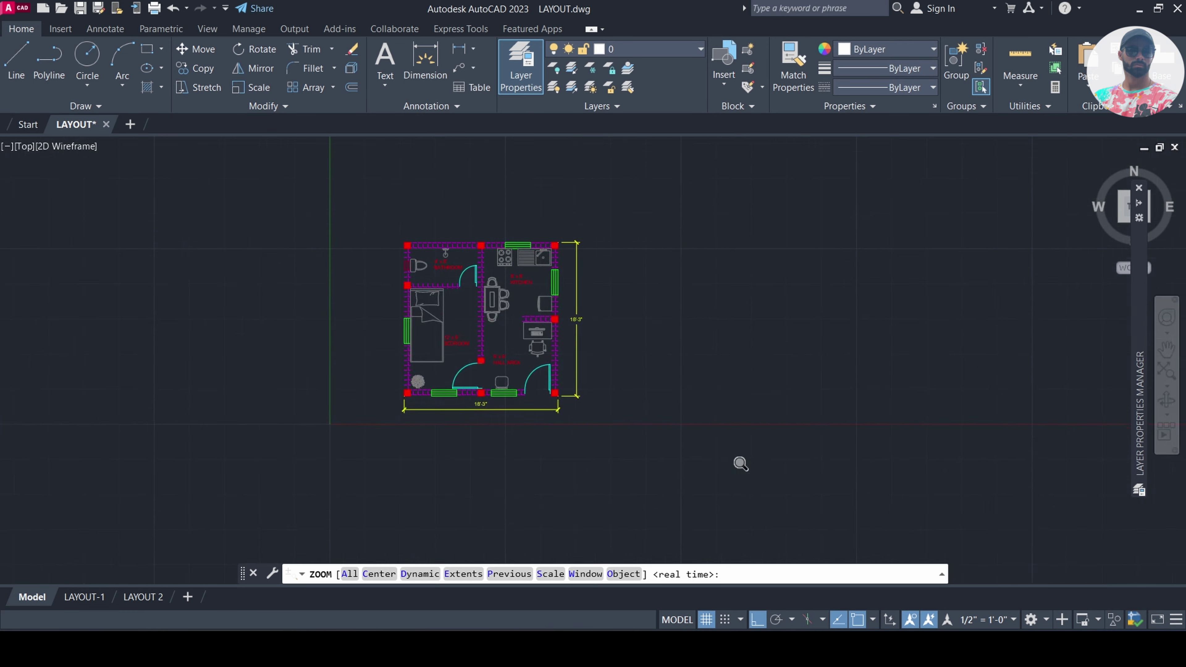
pyautogui.write('v')
pyautogui.press('Escape')
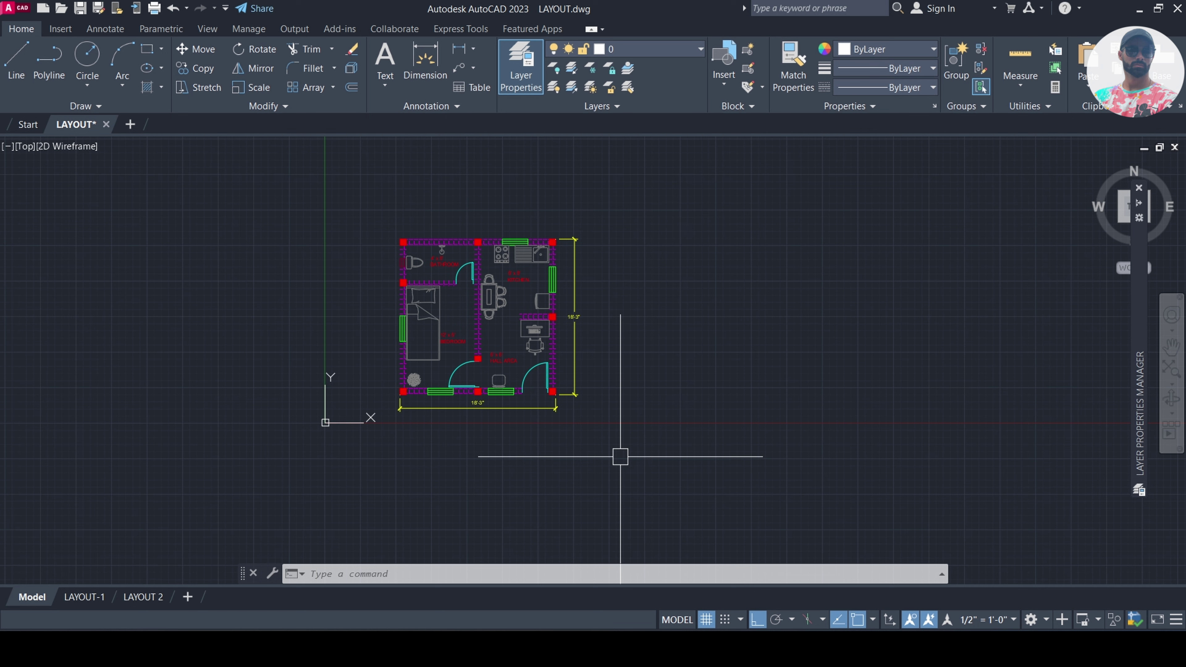
# Thaw the WALL layer and make it the current layer
pyautogui.moveTo(1139, 205)
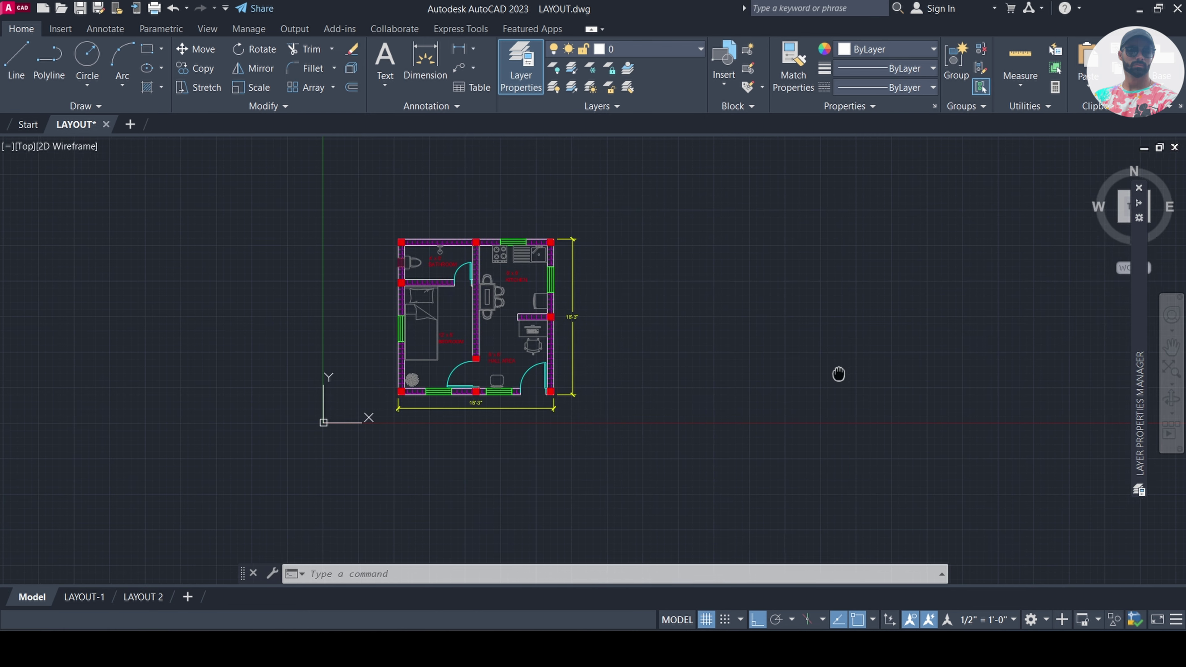
pyautogui.moveTo(837, 371); pyautogui.dragTo(640, 396, button='middle')
pyautogui.moveTo(1139, 355)
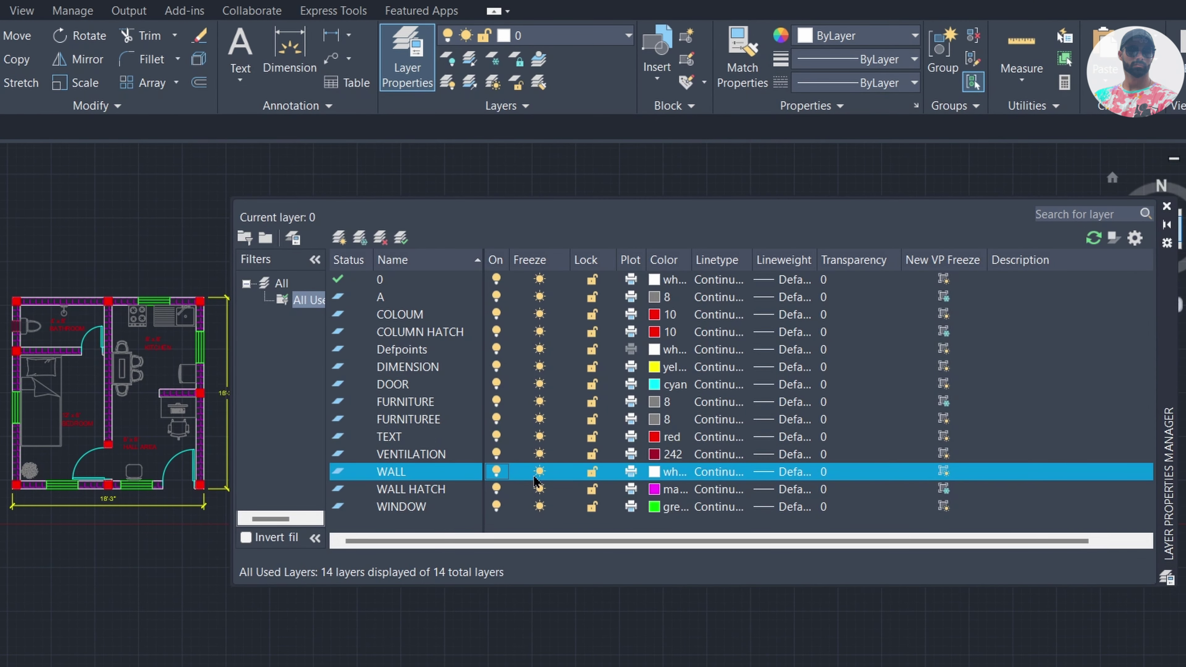
pyautogui.hotkey('alt', 'c')
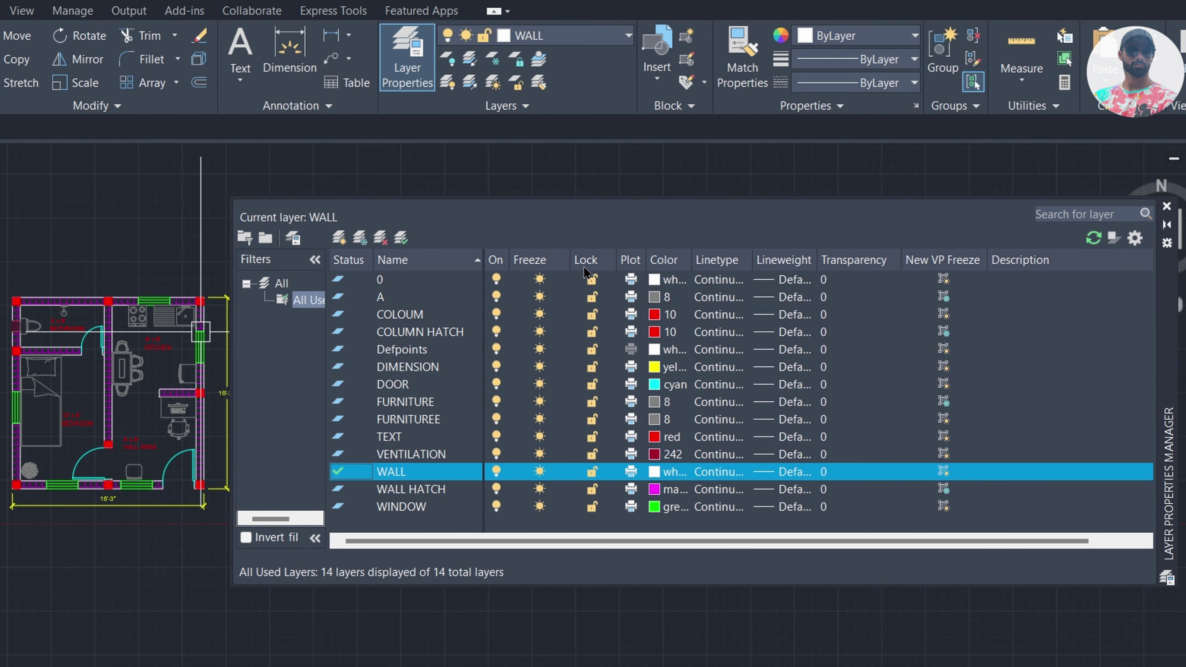
# Lock the DOOR layer and unlock it again
pyautogui.click(593, 384)
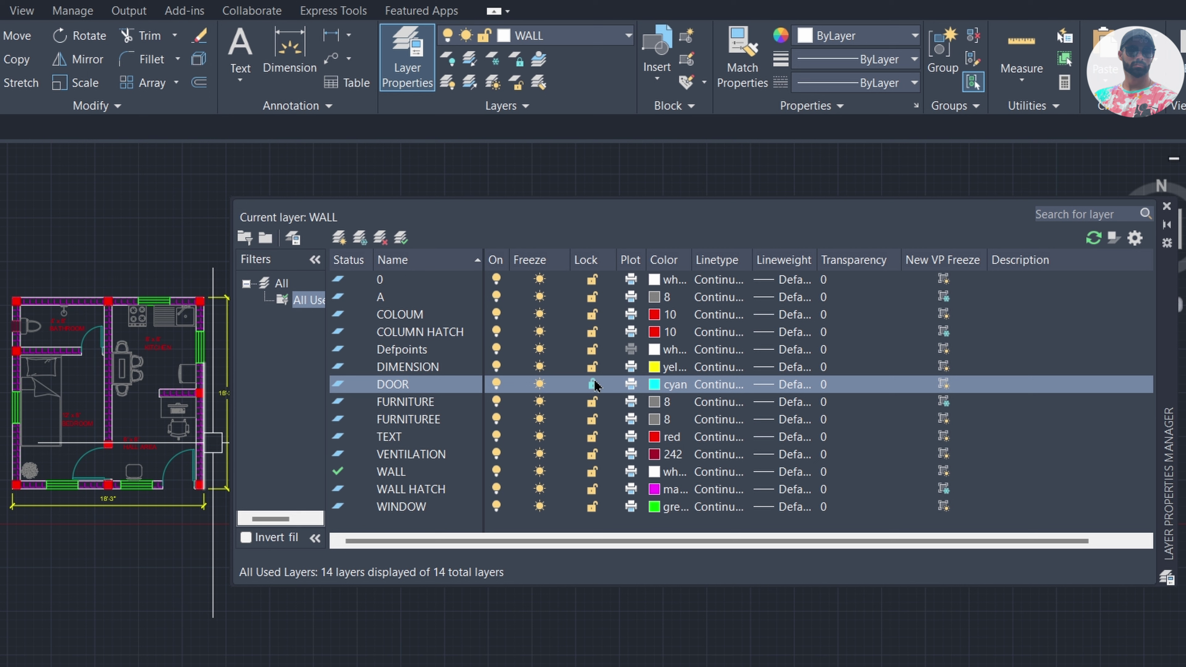
pyautogui.click(592, 384)
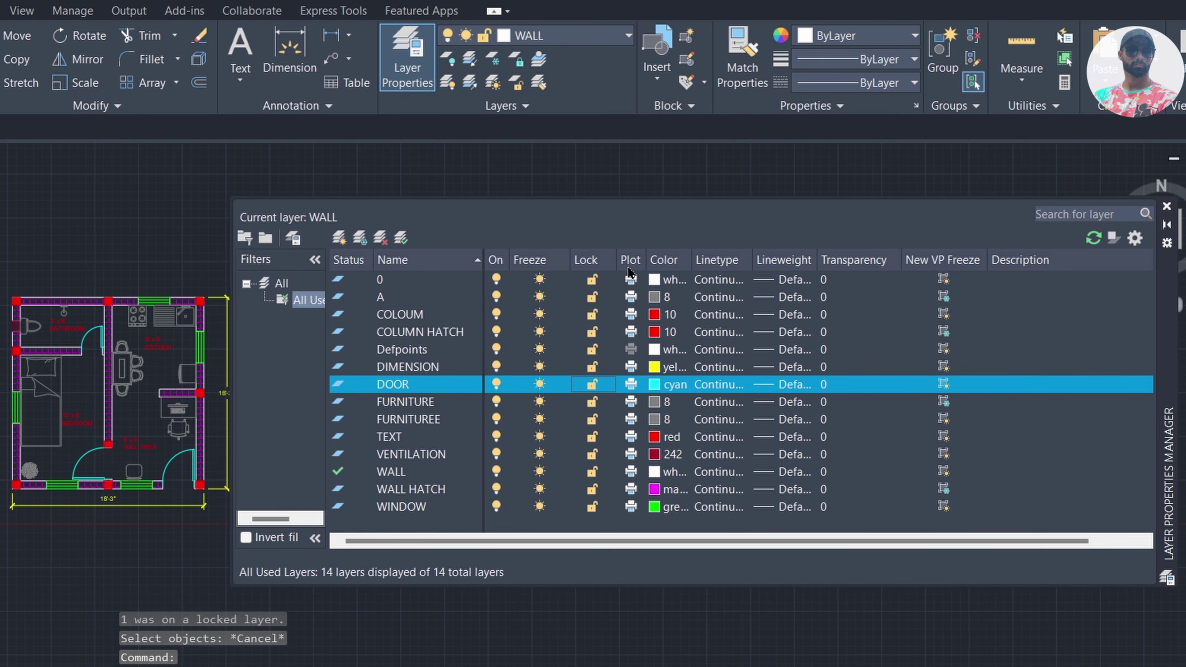
# Make DOOR the current layer and switch its plotting off and back on
pyautogui.click(341, 387)
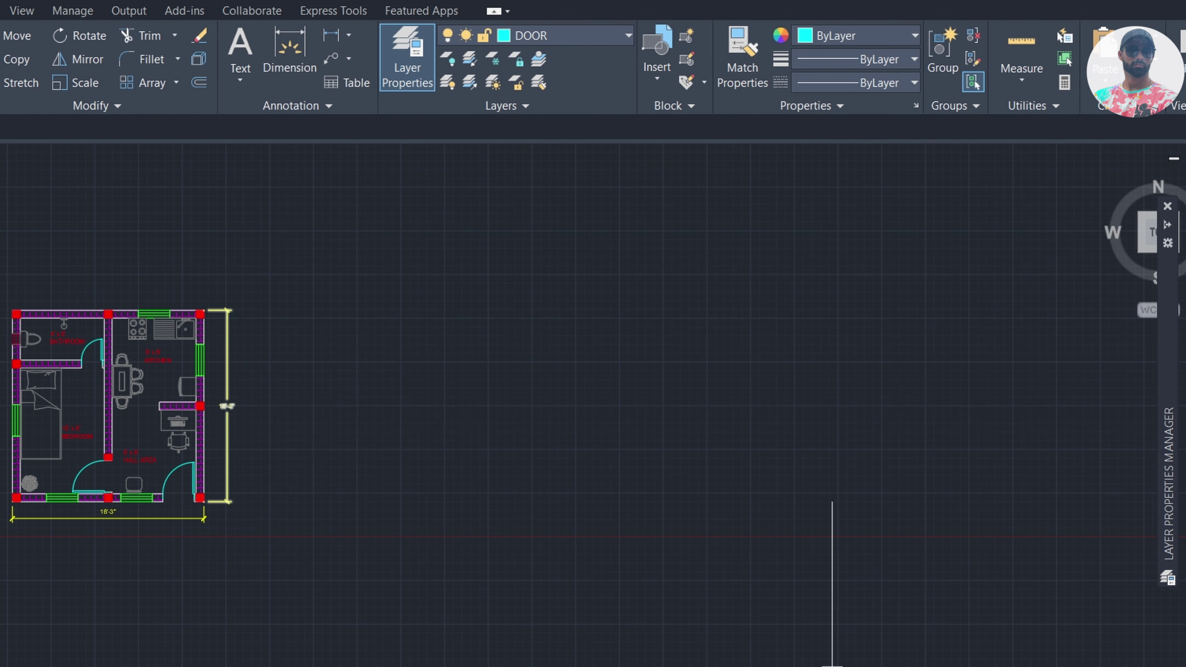
pyautogui.moveTo(1168, 247)
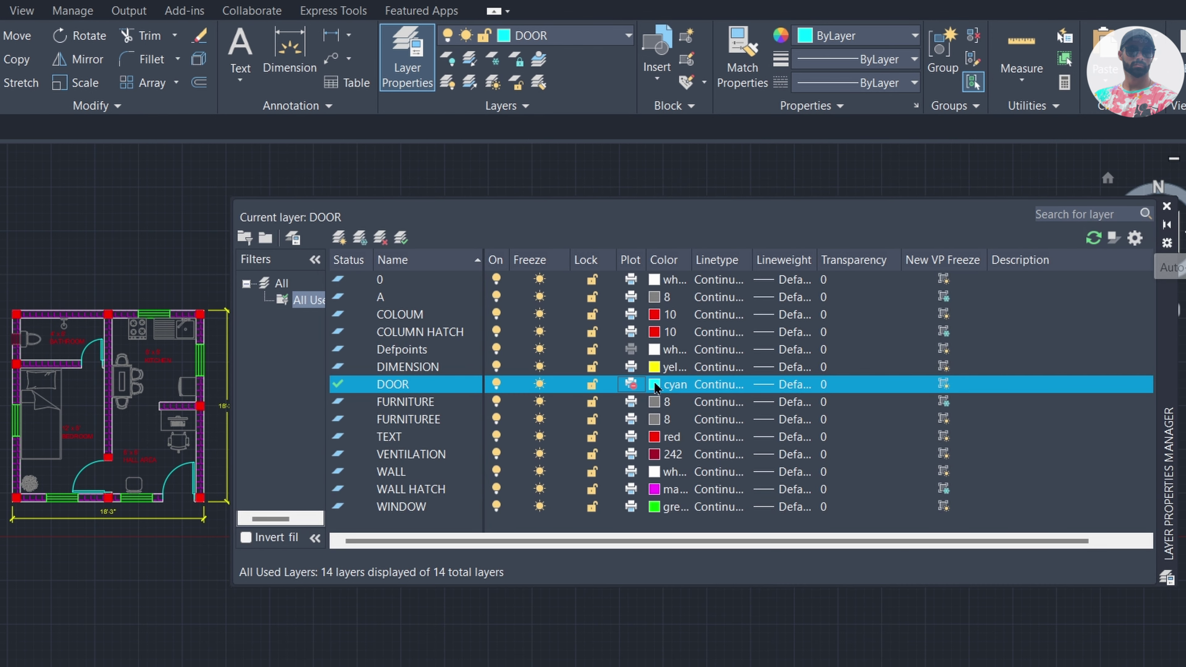
pyautogui.hotkey('ctrl', 'z')
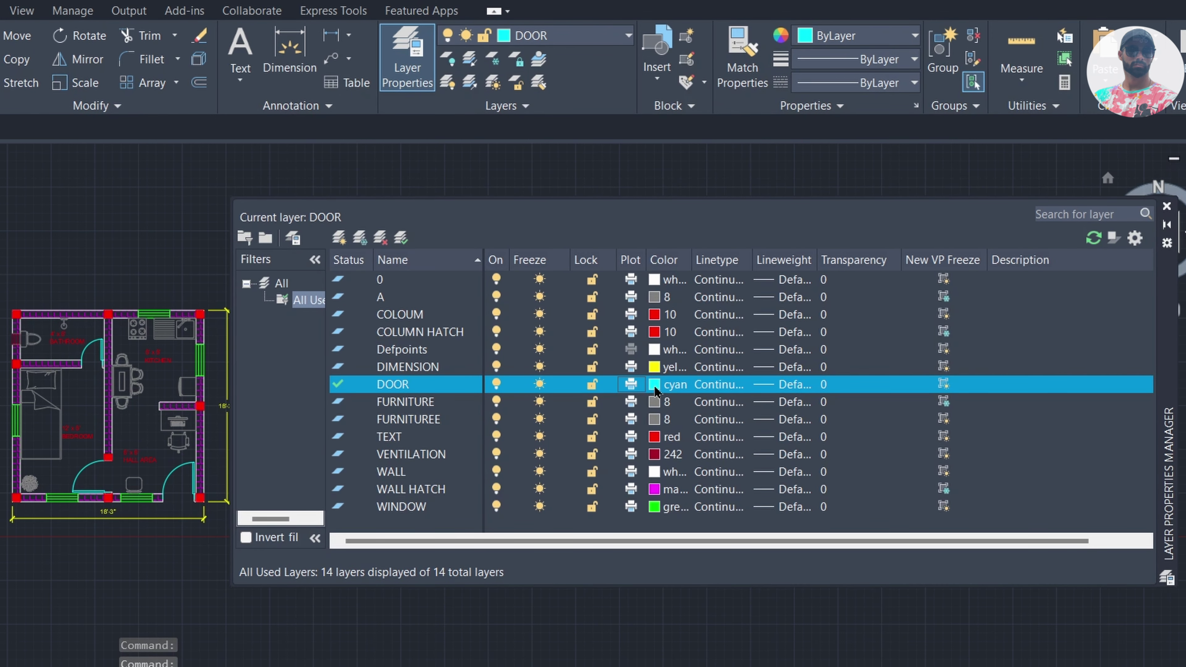
# Browse the linetypes offered for layer 0, including the loadable ones in acadiso.lin, without assigning any
pyautogui.click(717, 281)
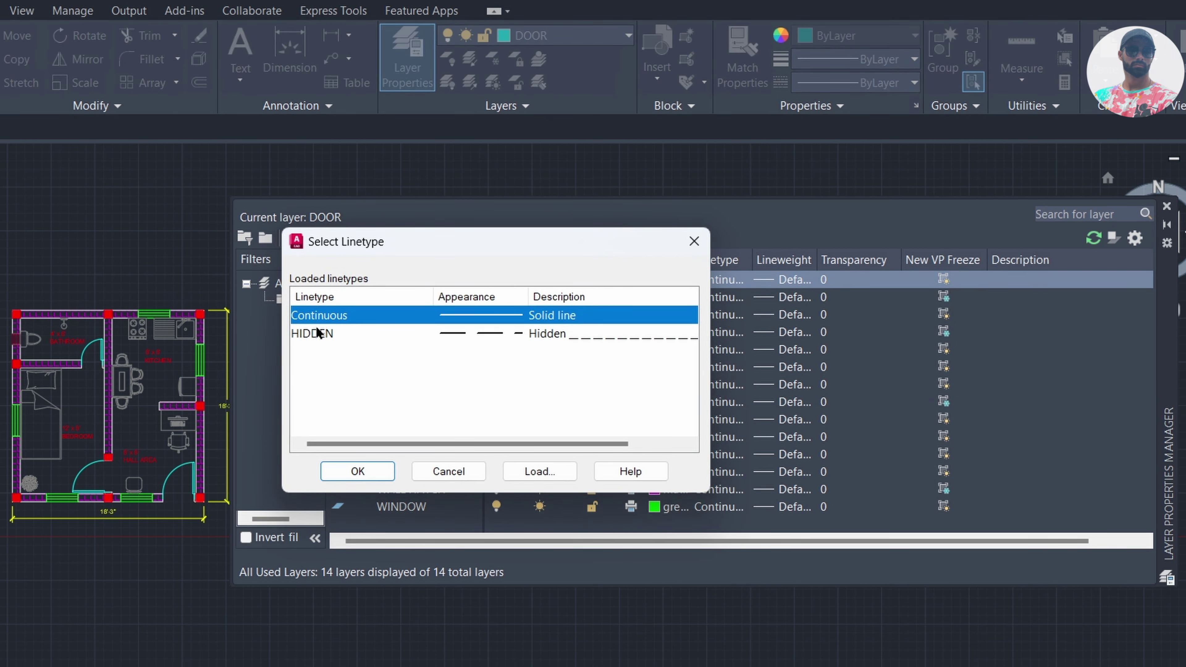
pyautogui.click(526, 471)
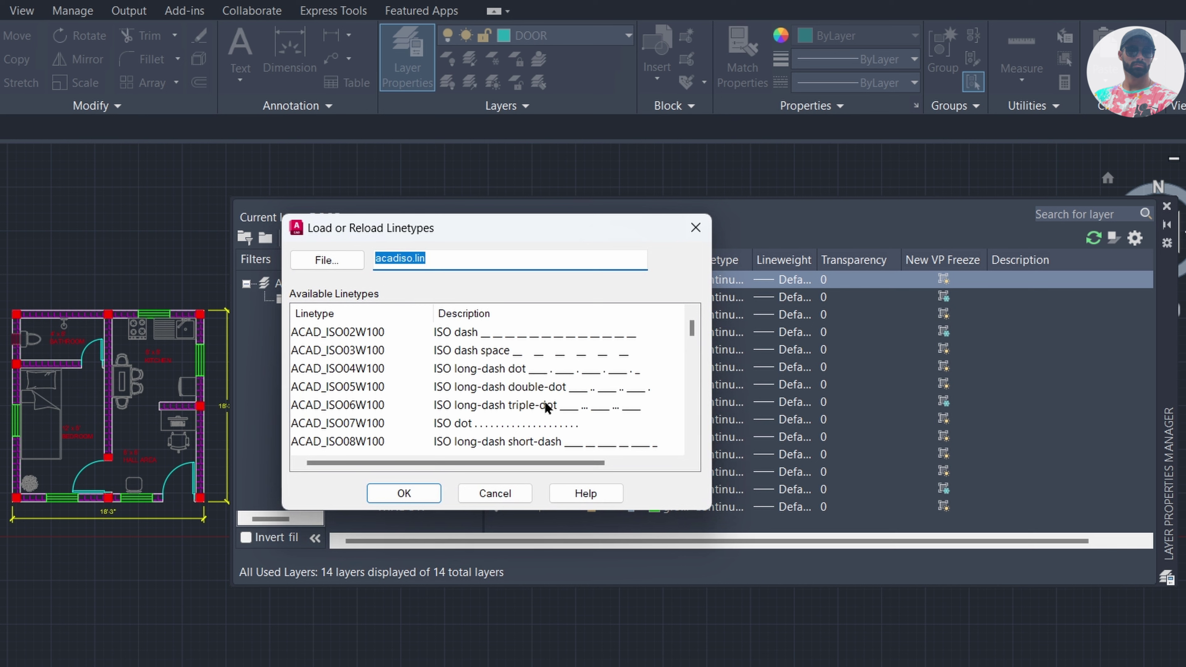
pyautogui.scroll(-4, 553, 369)
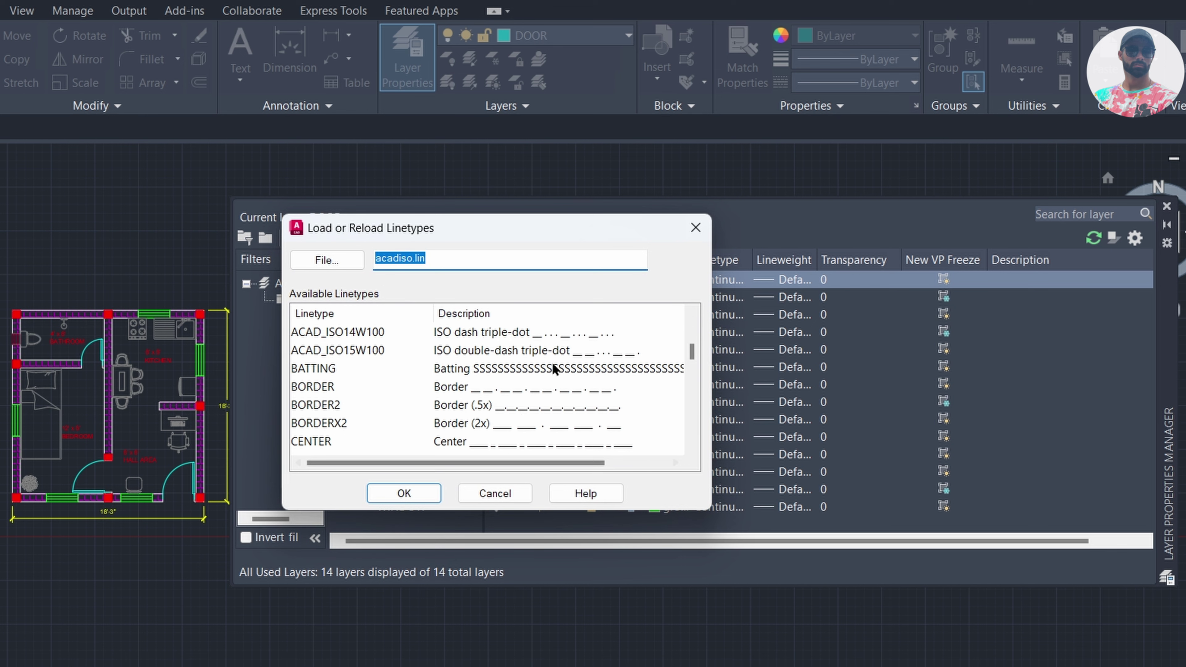
pyautogui.click(516, 493)
pyautogui.click(694, 238)
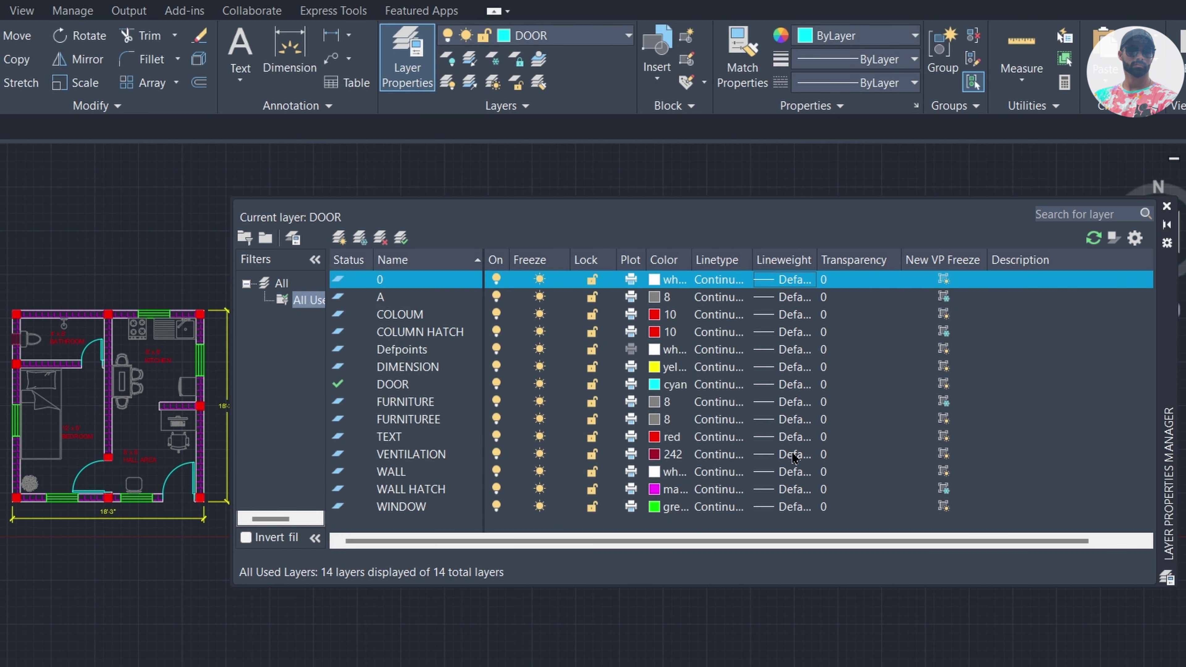
# Set the WALL layer's lineweight to 1.40 mm
pyautogui.click(784, 471)
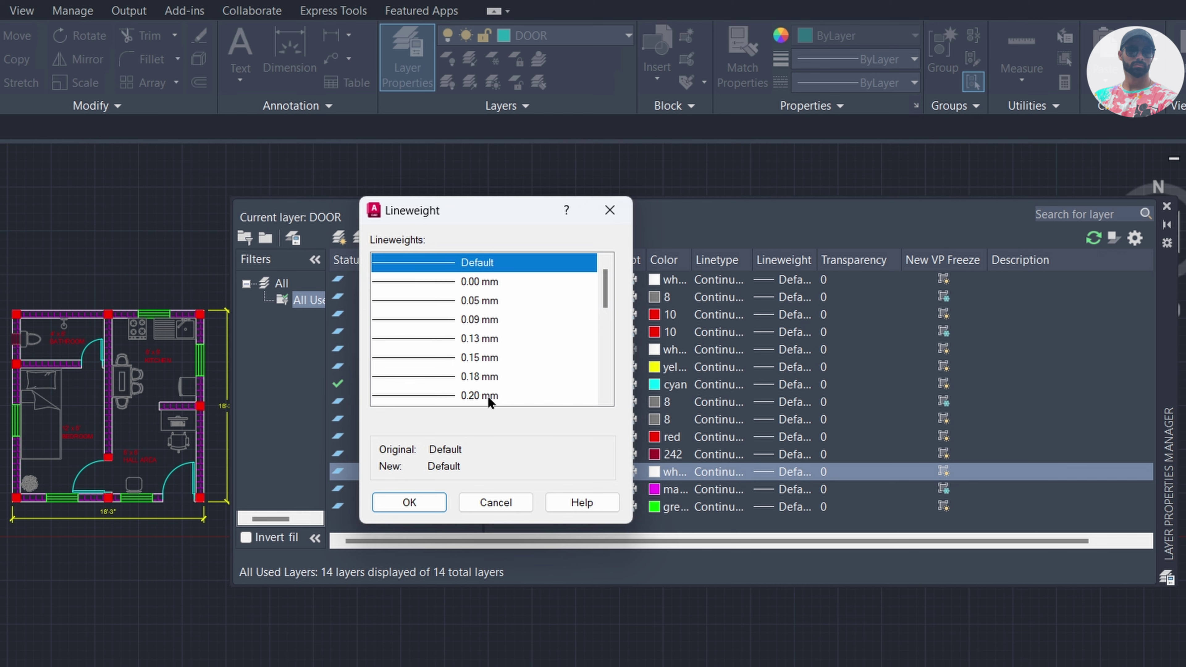
pyautogui.moveTo(607, 299); pyautogui.dragTo(605, 382)
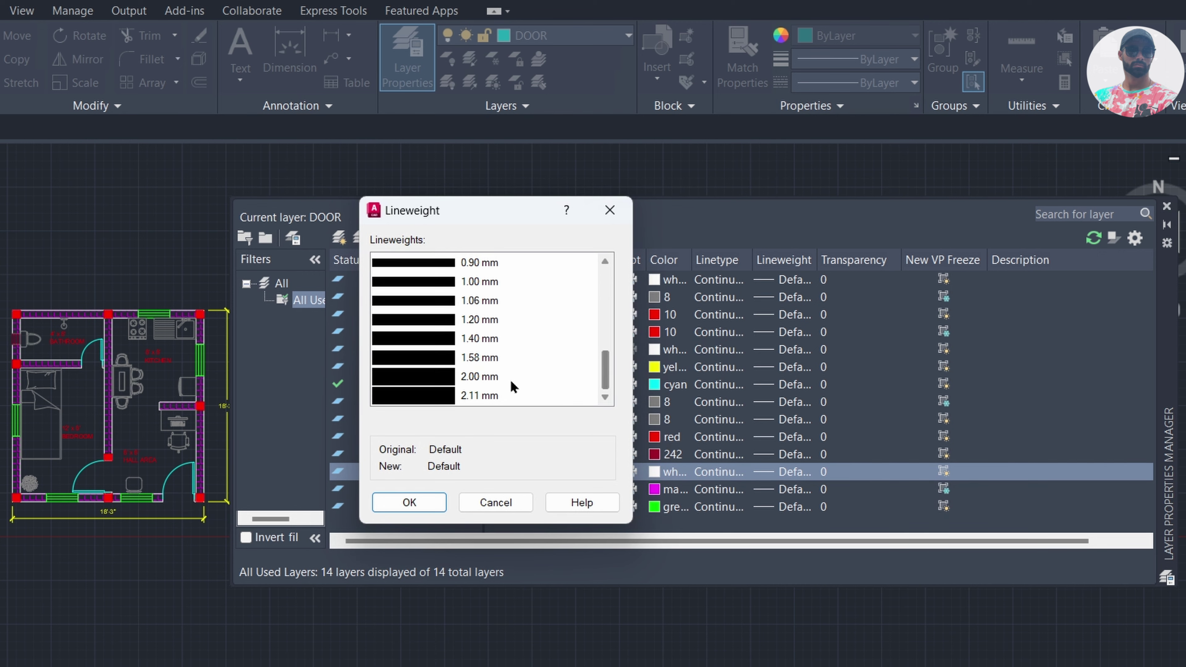
pyautogui.click(479, 338)
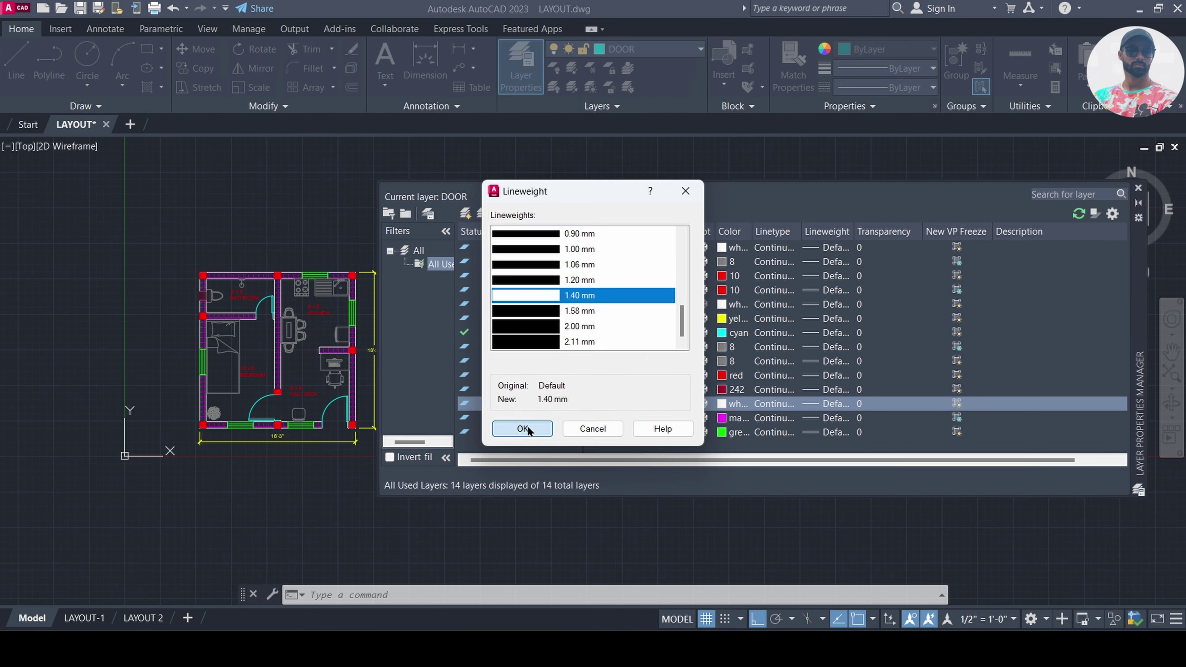
pyautogui.click(408, 502)
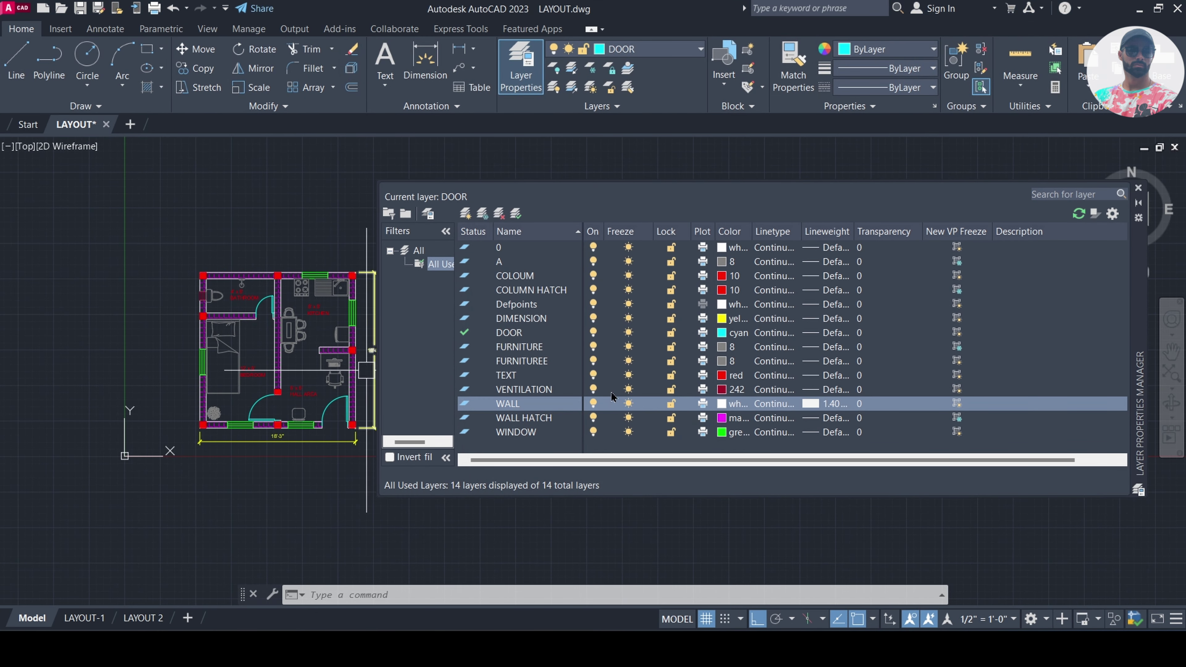
# Add the LineWeight and Transparency toggles to the status bar
pyautogui.click(1177, 620)
pyautogui.click(1111, 240)
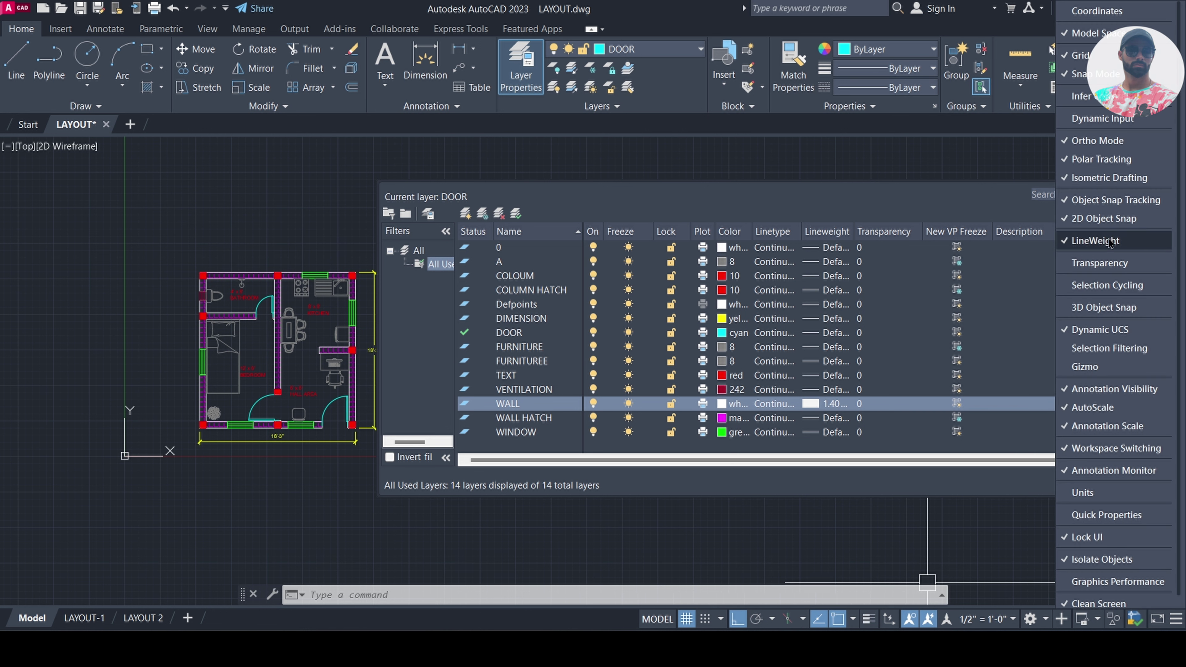
pyautogui.click(1092, 263)
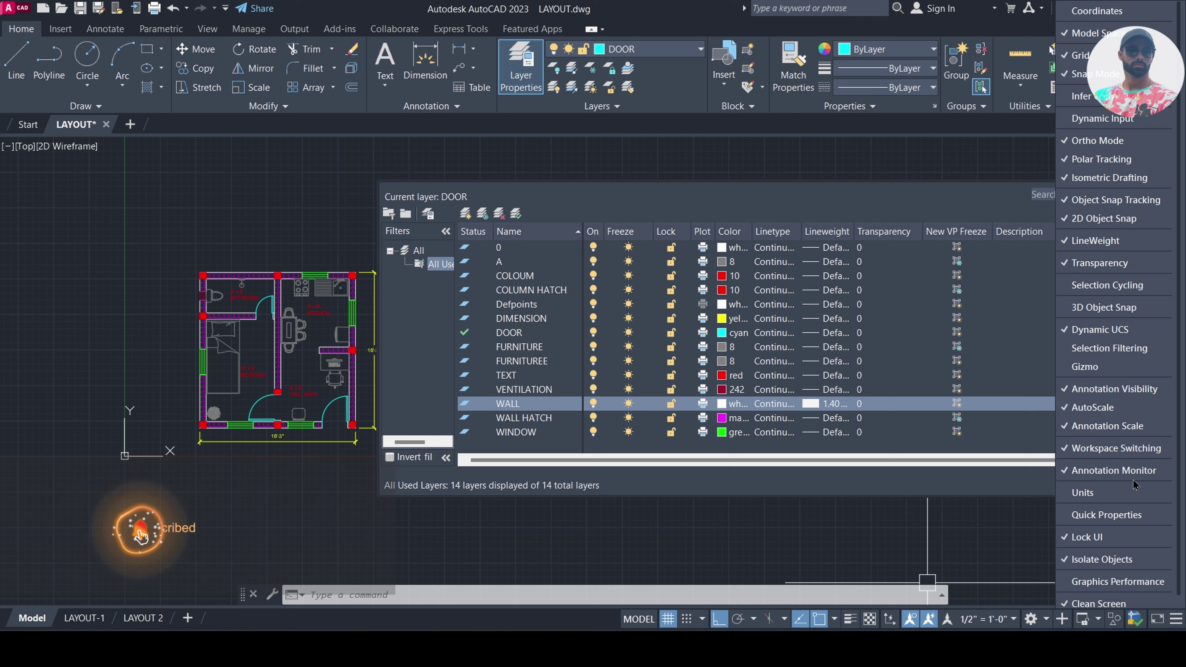
# Turn the lineweight display on to examine the walls and turn it off again
pyautogui.click(850, 620)
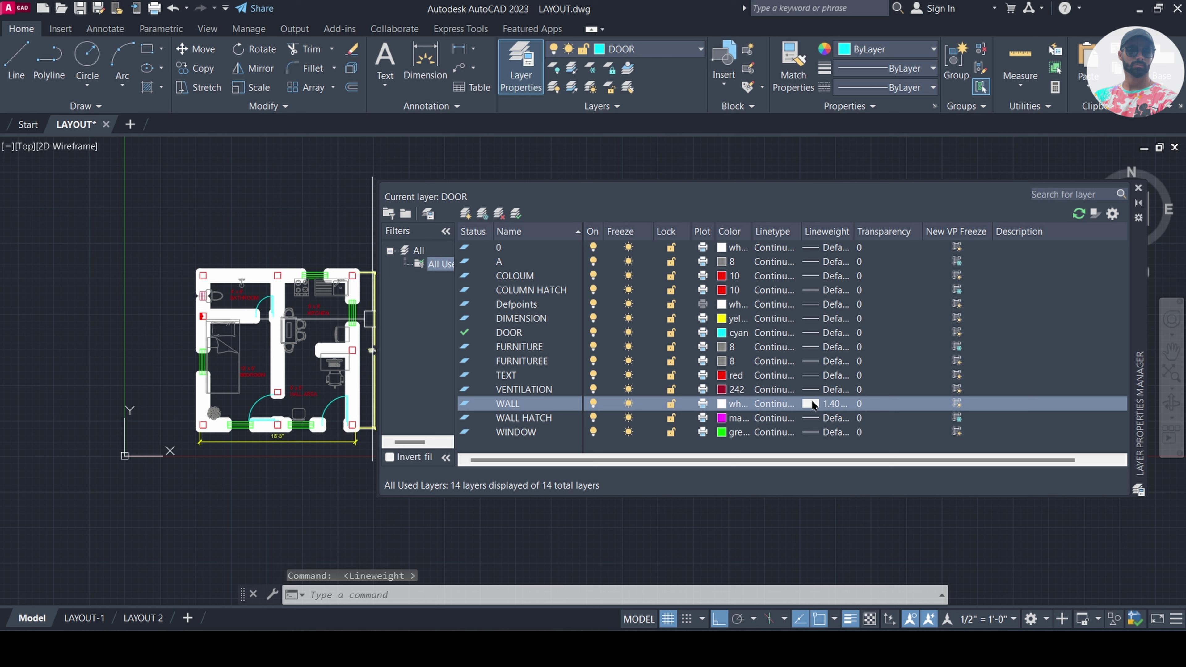
pyautogui.click(857, 624)
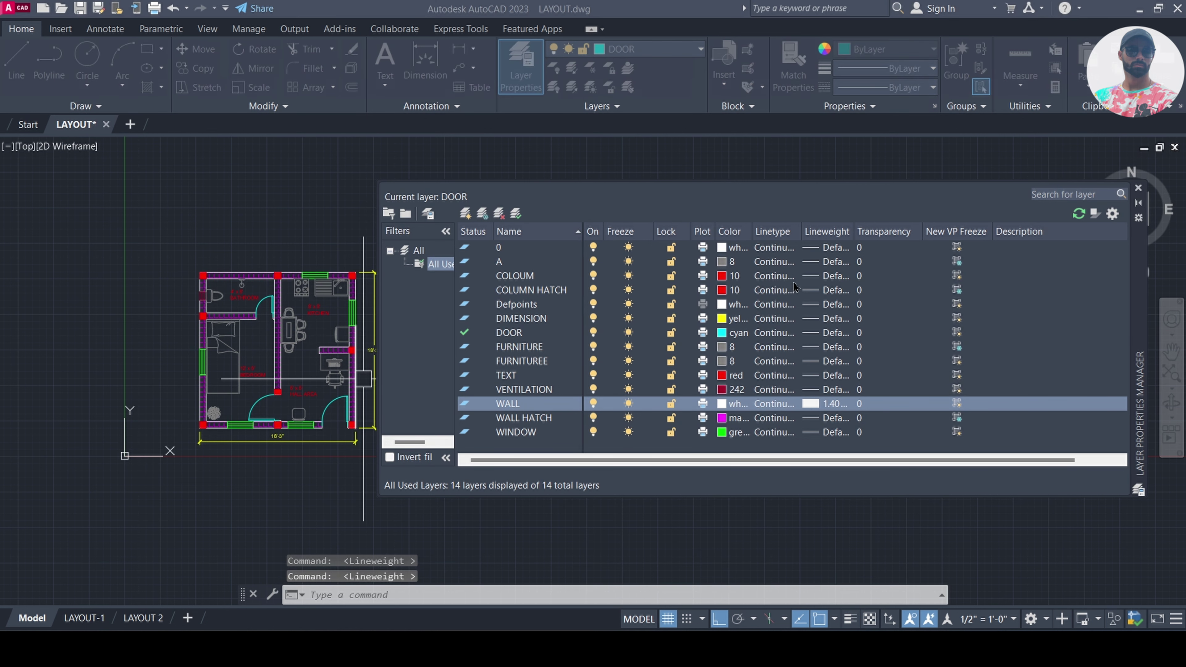
# Reset the WALL layer's lineweight to Default
pyautogui.scroll(5, 643, 272)
pyautogui.click(598, 232)
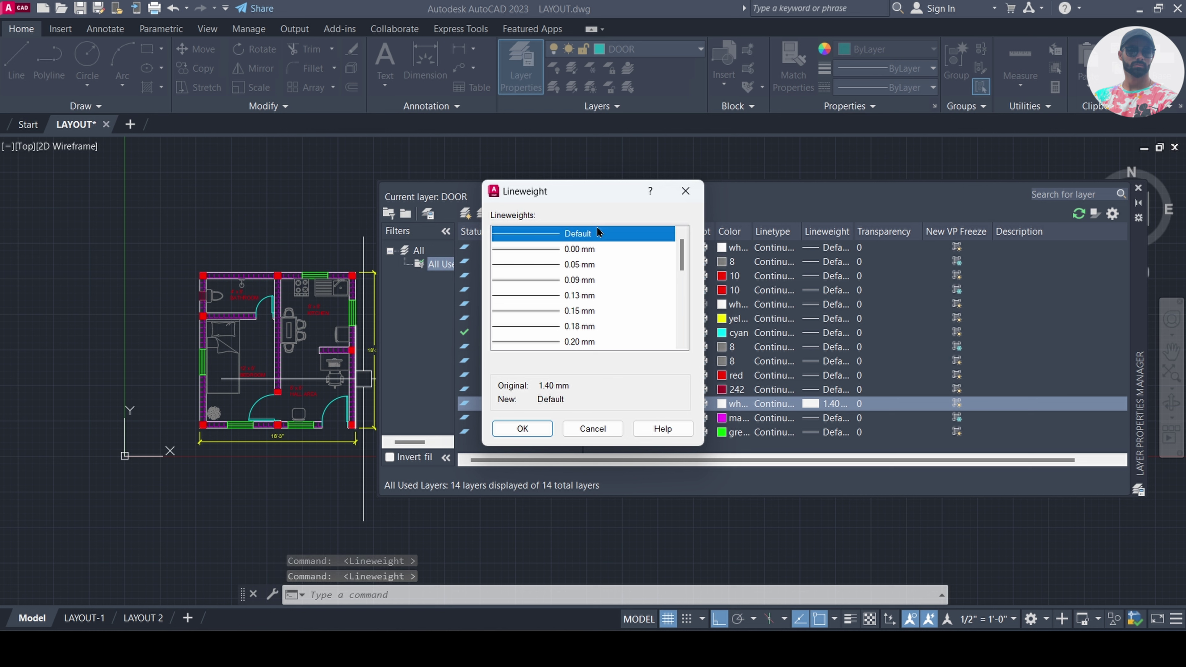
pyautogui.click(521, 429)
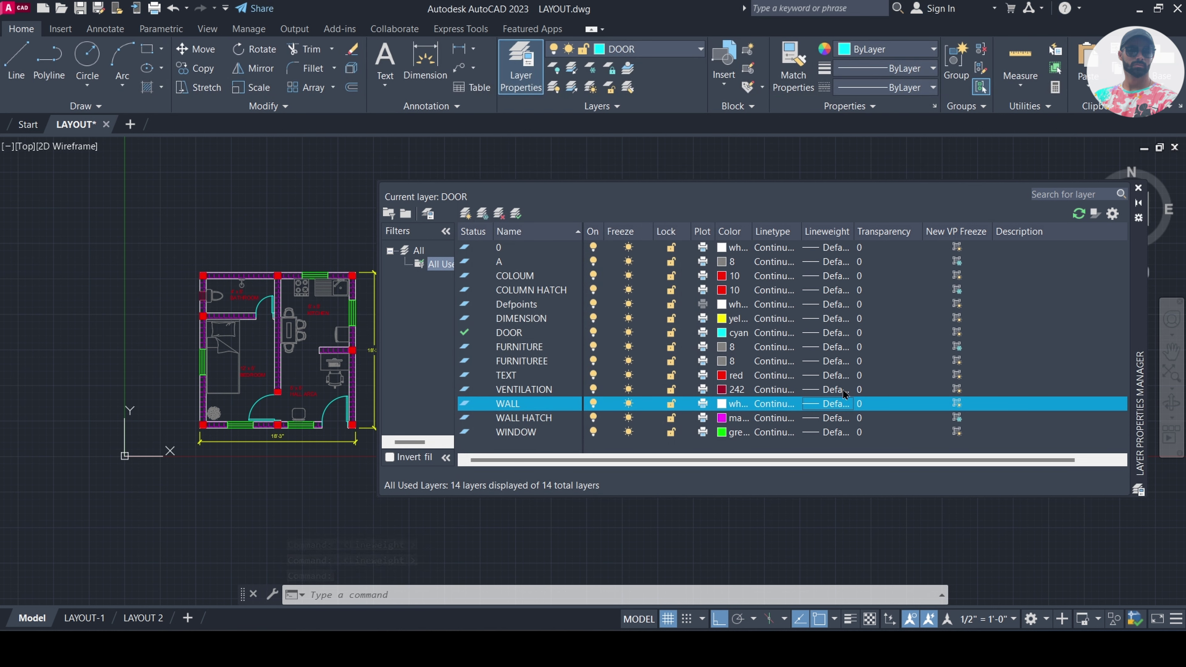
# Set the DOOR layer's transparency to 50 and turn on the transparency display
pyautogui.click(859, 334)
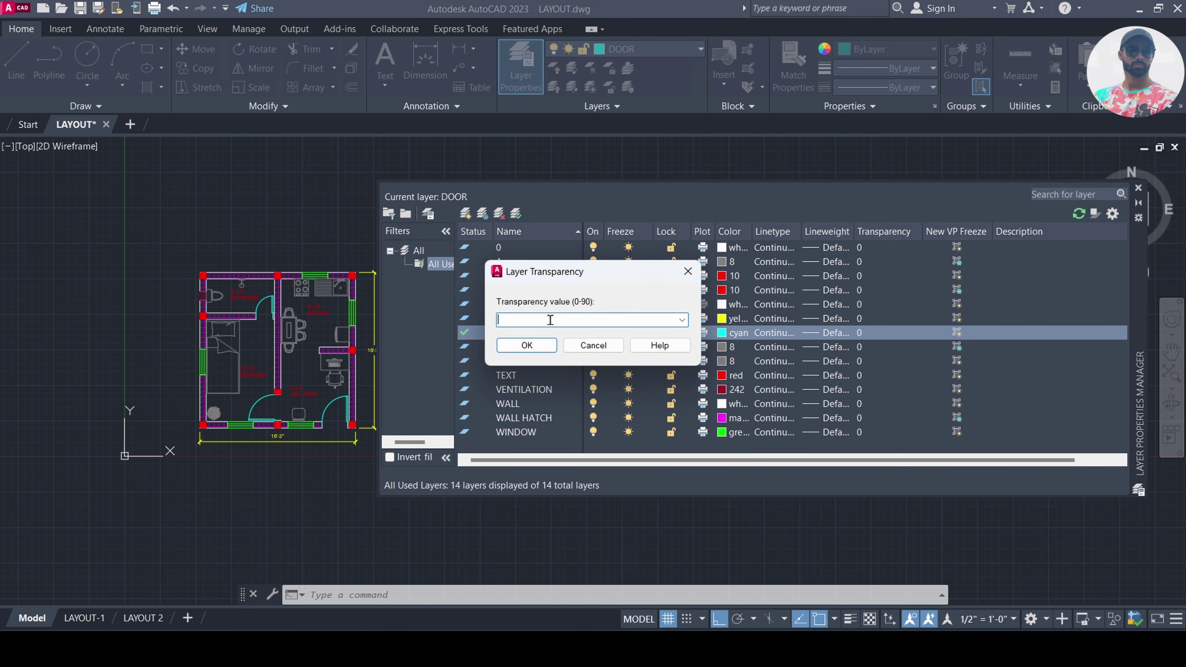
pyautogui.press('Return')
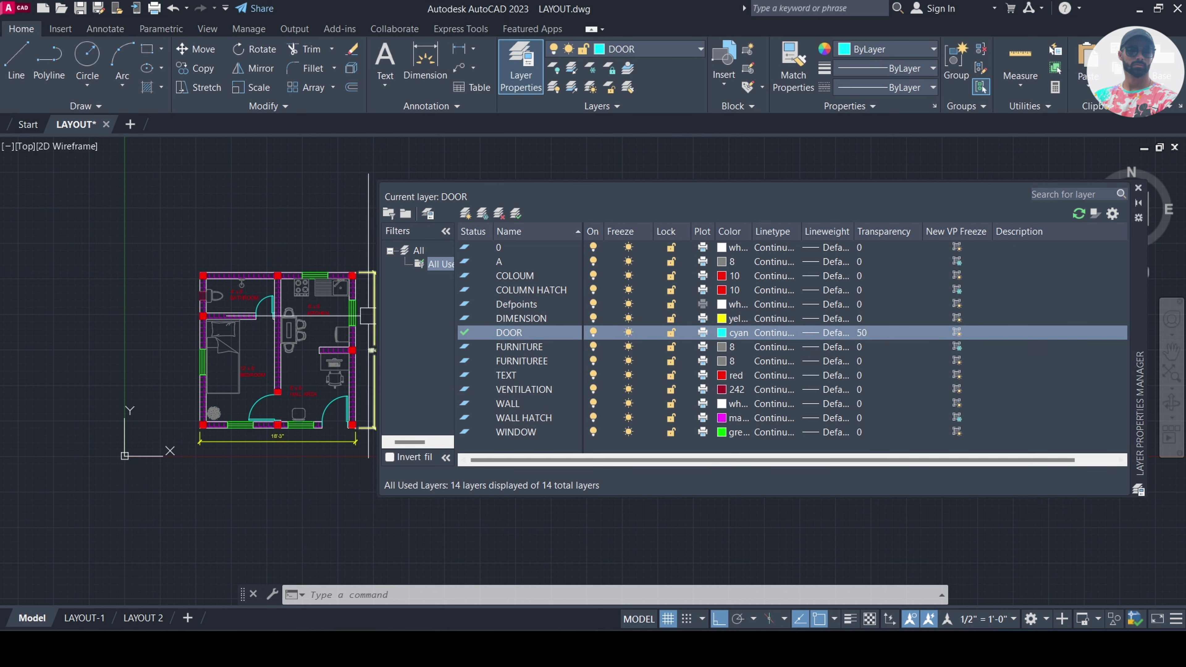
pyautogui.click(869, 620)
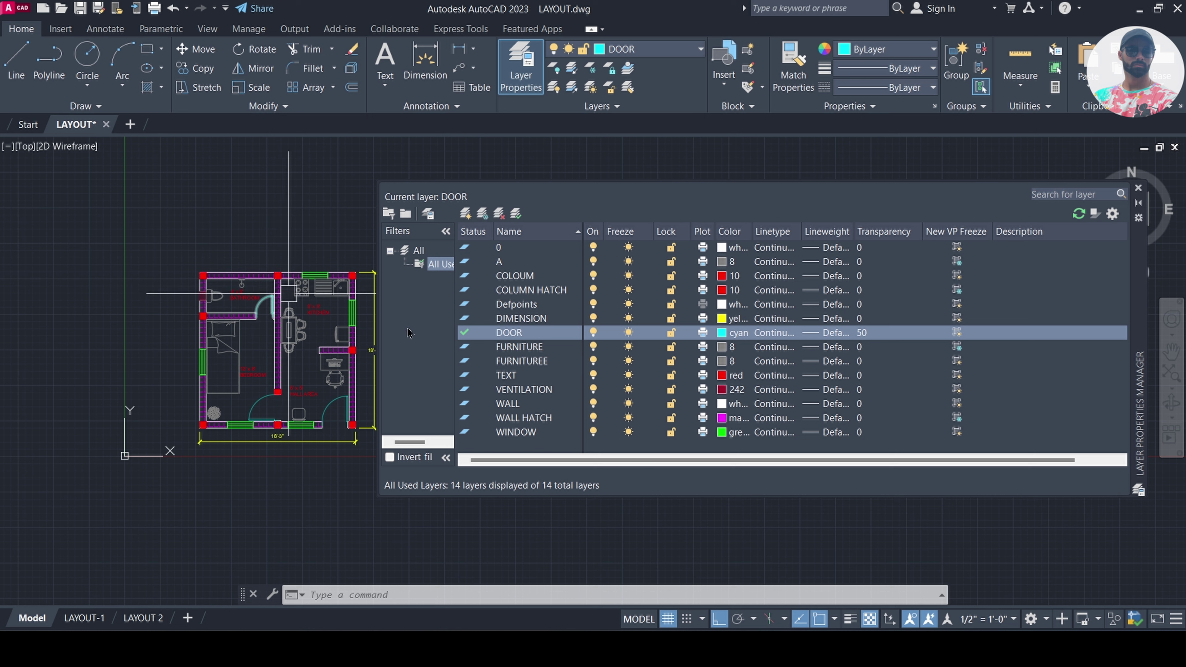
# Change the DOOR layer's transparency to 80 and reset it to 0
pyautogui.click(876, 333)
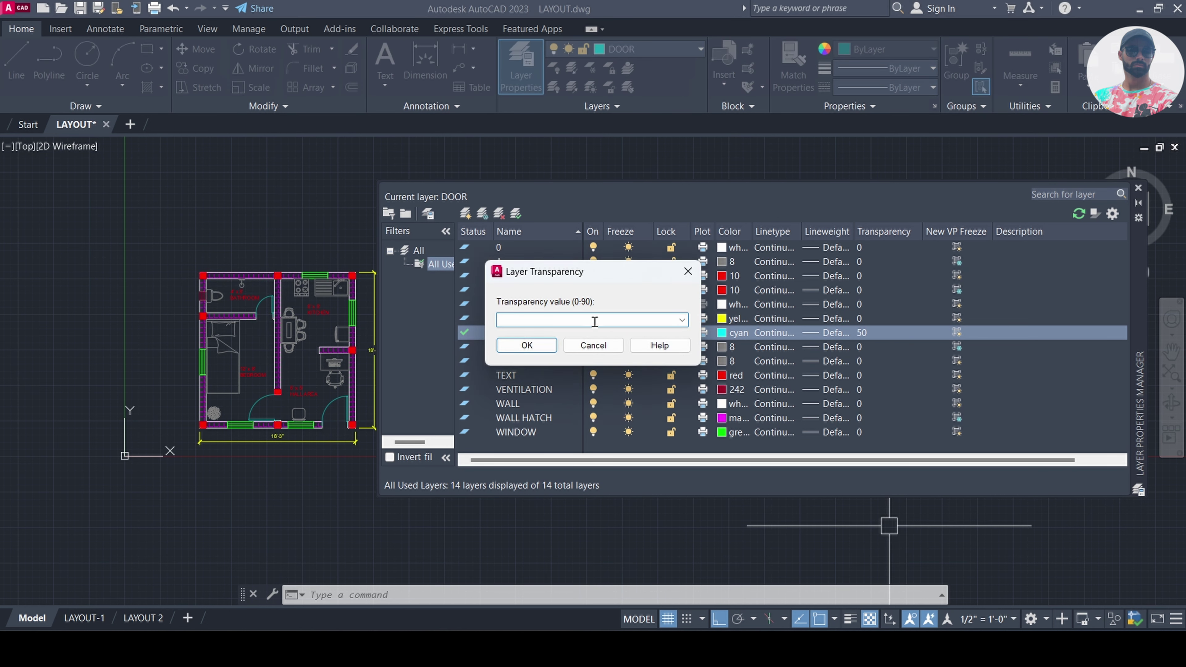
pyautogui.click(527, 345)
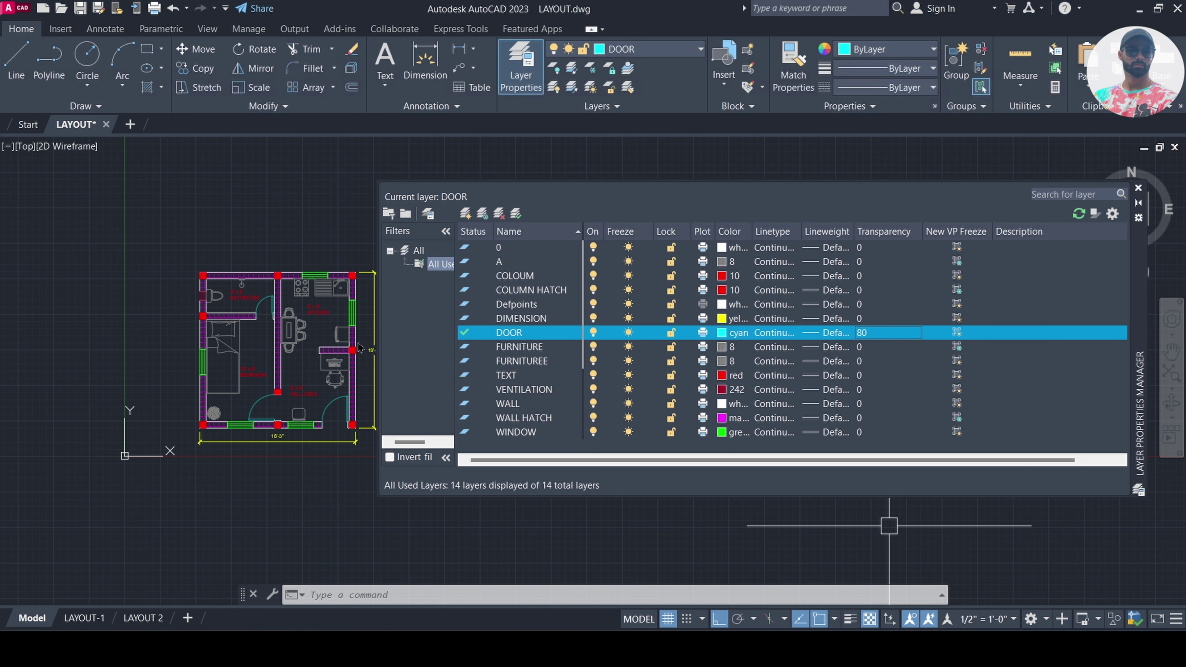
pyautogui.click(883, 336)
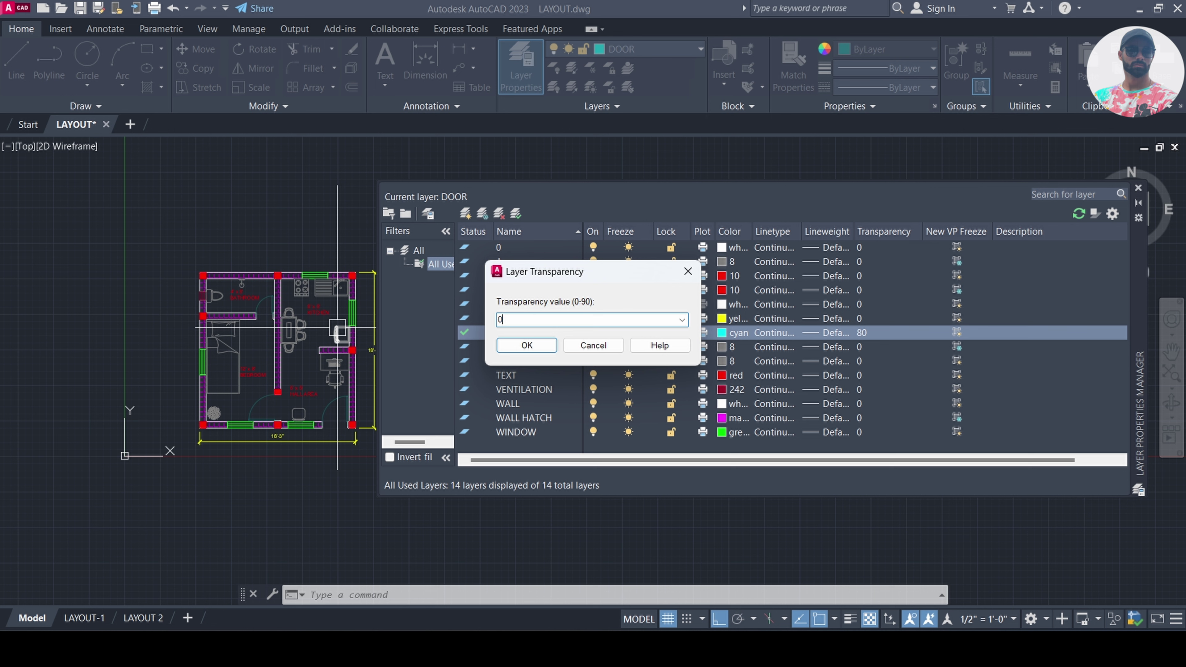
pyautogui.click(532, 345)
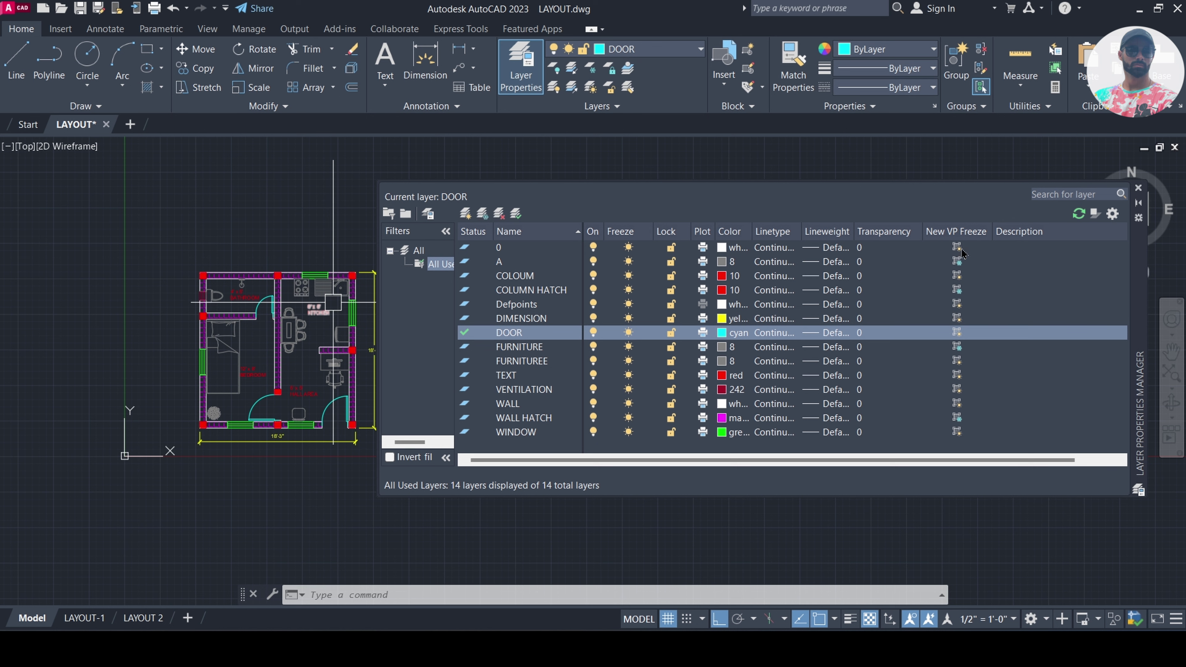
# Switch to the LAYOUT-1 sheet and collapse the Layer Properties Manager to uncover the plan
pyautogui.click(84, 618)
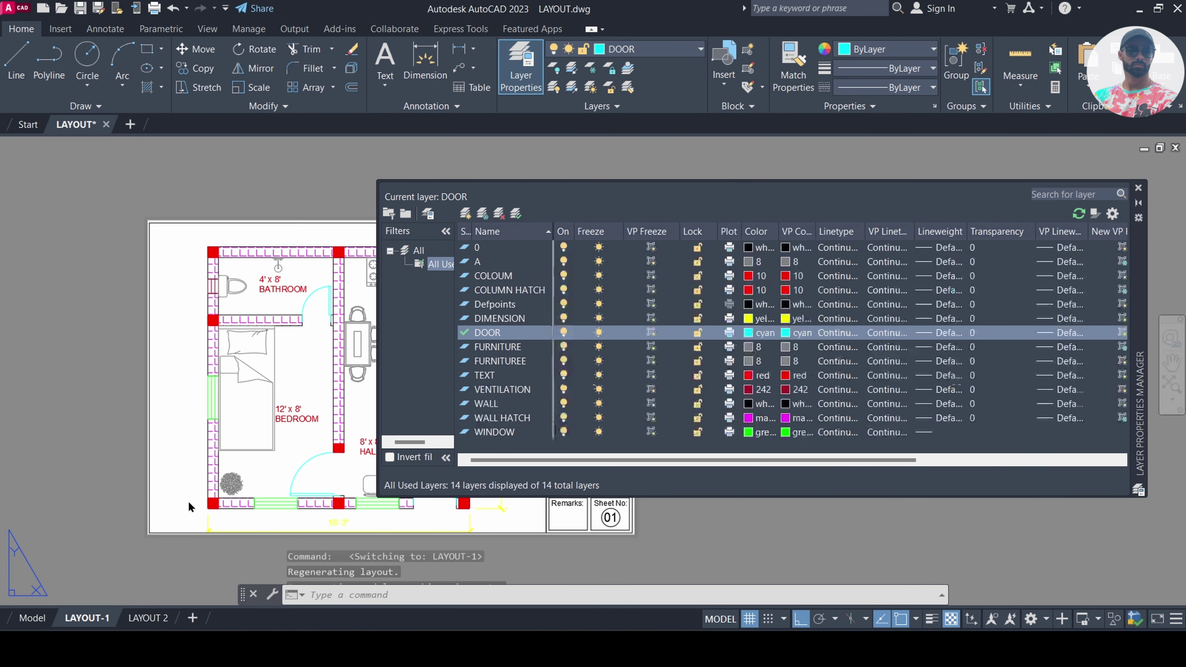
pyautogui.click(1139, 205)
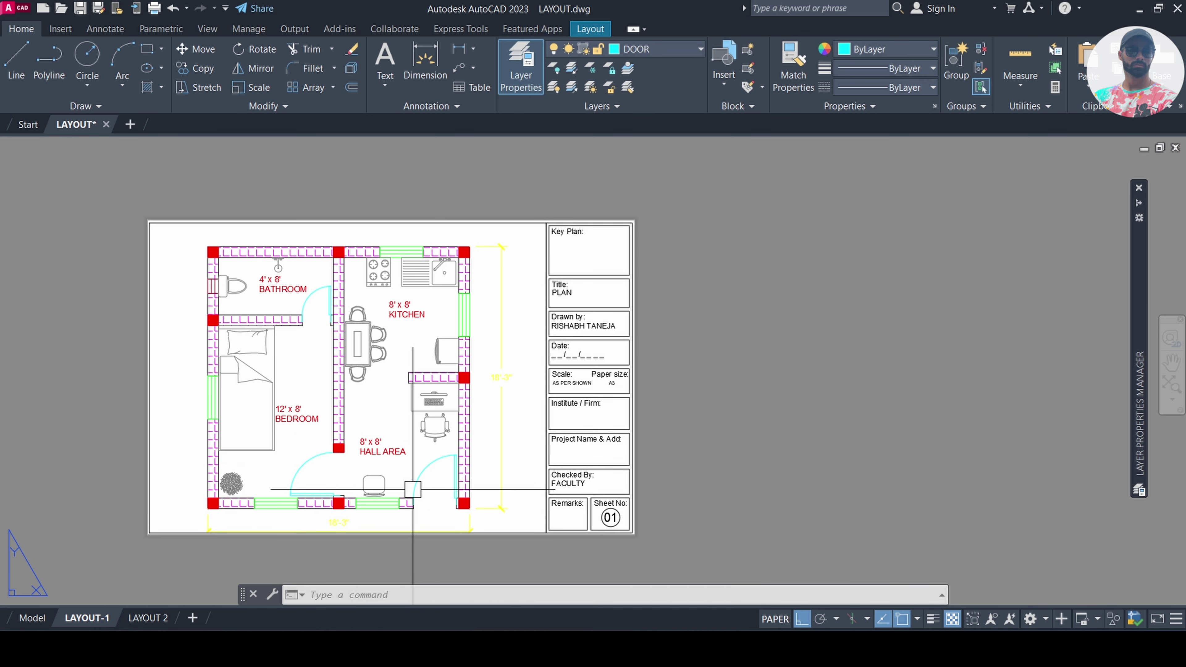
# Switch to the LAYOUT 2 sheet and create a rectangular viewport over the blank area beside the title block with MVIEW
pyautogui.click(150, 628)
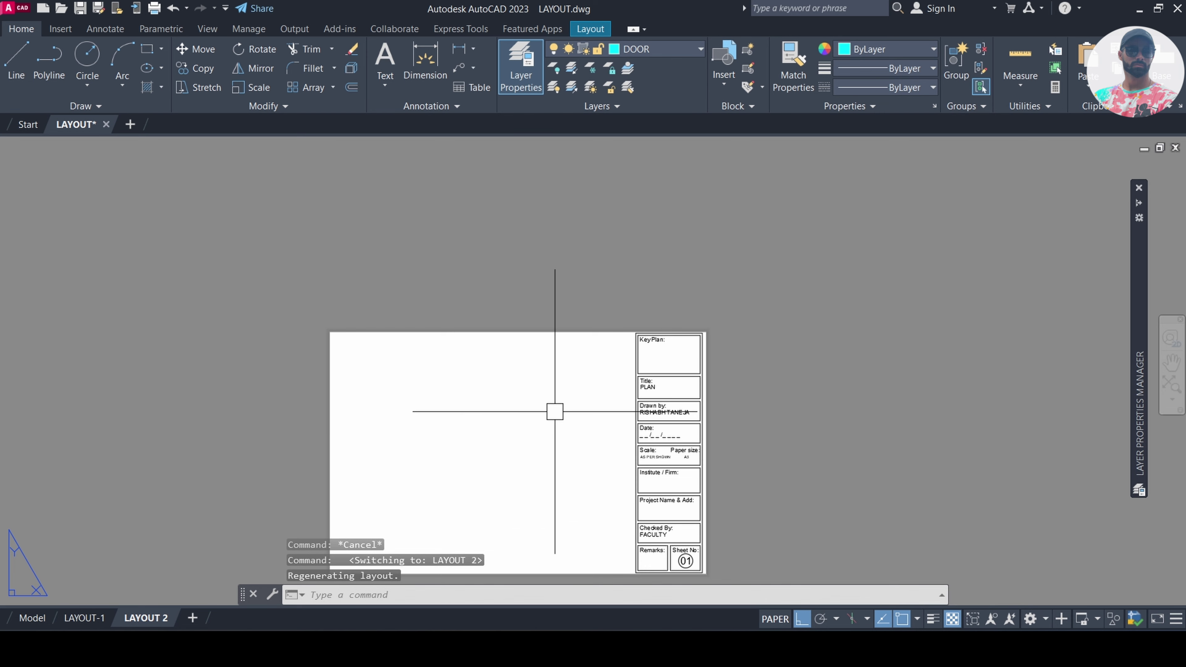
pyautogui.moveTo(553, 411); pyautogui.dragTo(508, 325, button='middle')
pyautogui.write('MV')
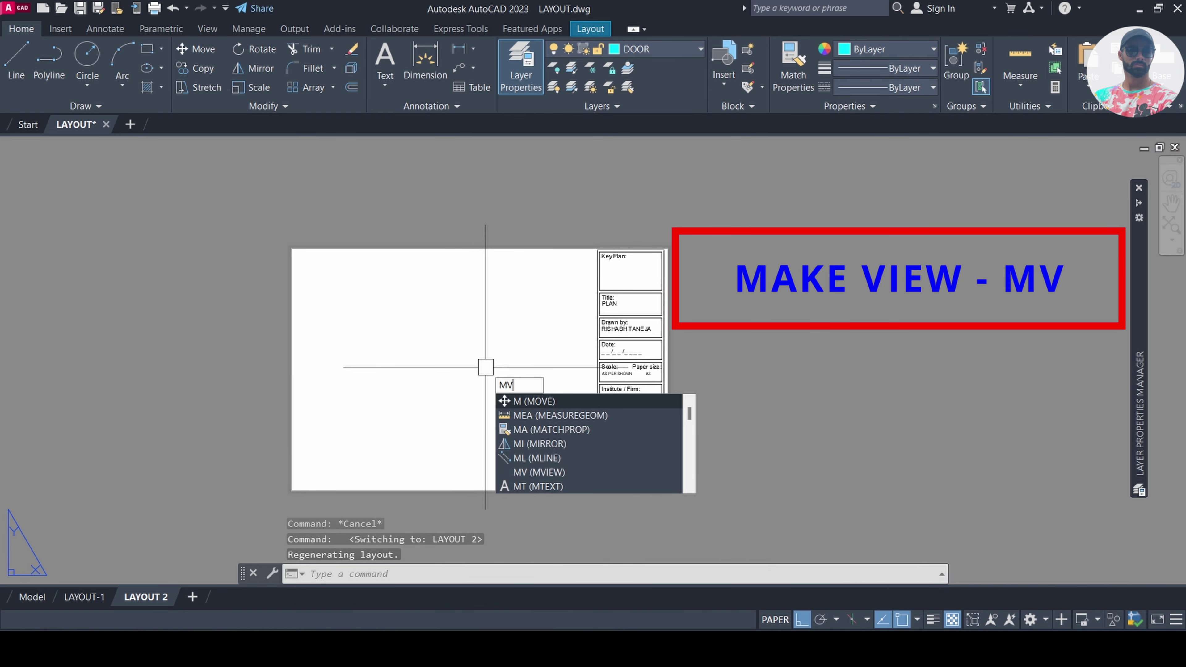
pyautogui.press('Return')
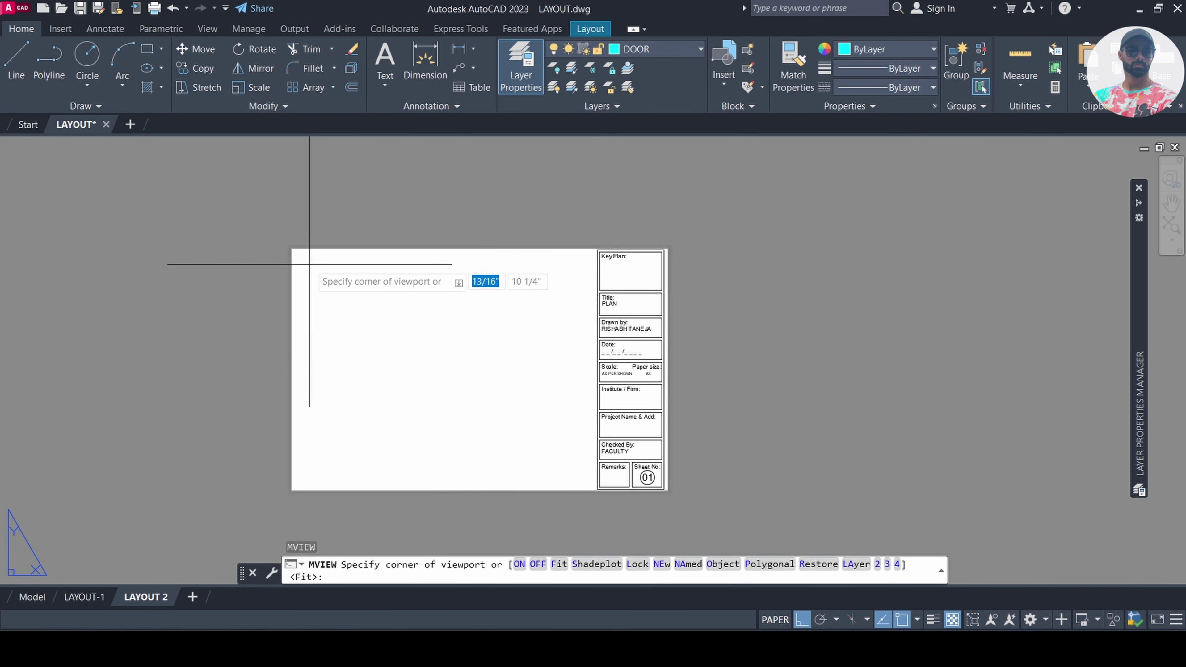
pyautogui.click(315, 242)
pyautogui.click(583, 481)
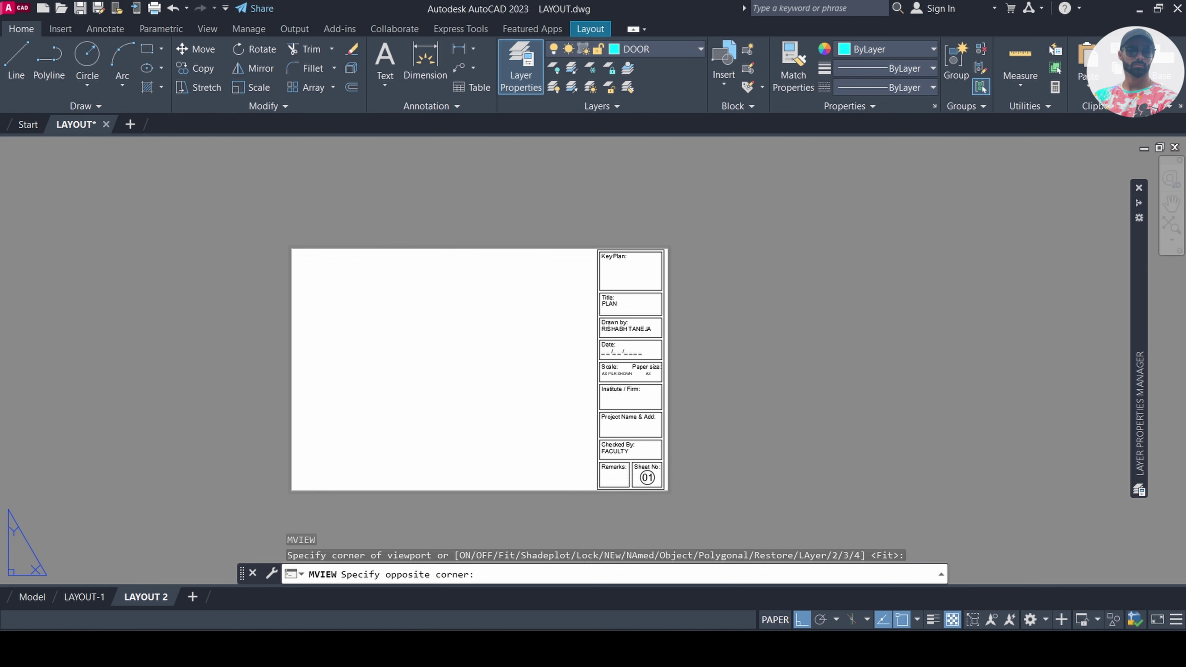
# Delete the floor plan viewport from the LAYOUT 2 sheet
pyautogui.click(490, 167)
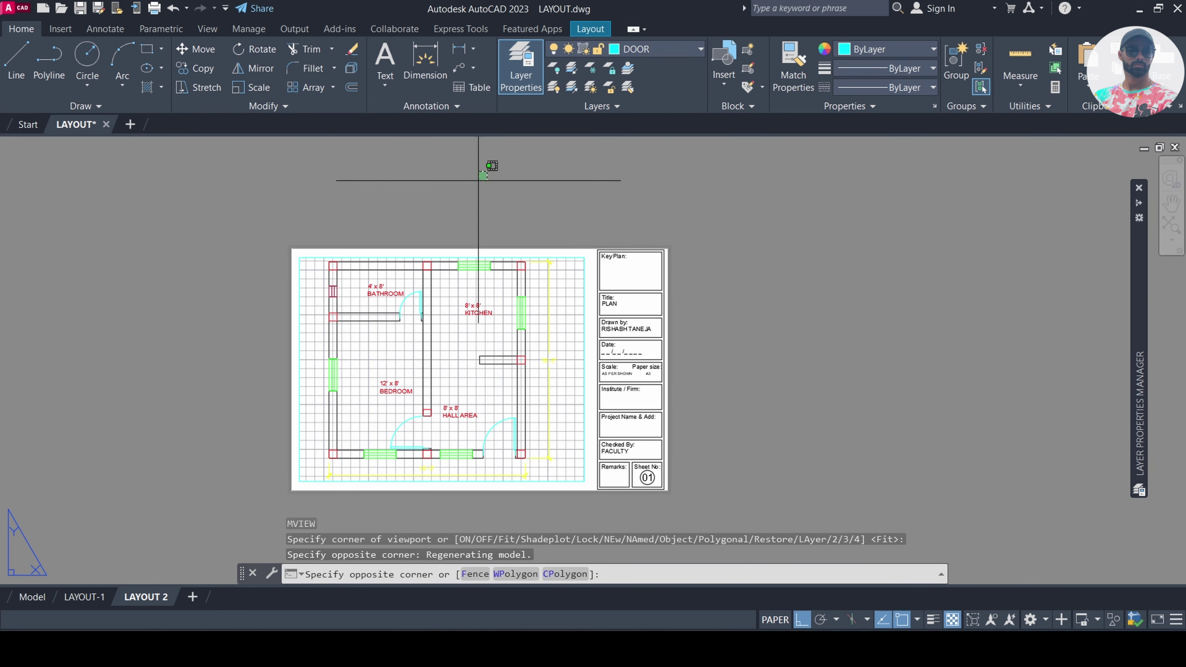
pyautogui.click(313, 364)
pyautogui.press('Delete')
# Return to model space and toggle New VP Freeze for the A, COLUMN HATCH, FURNITUREE and WALL HATCH layers
pyautogui.click(84, 597)
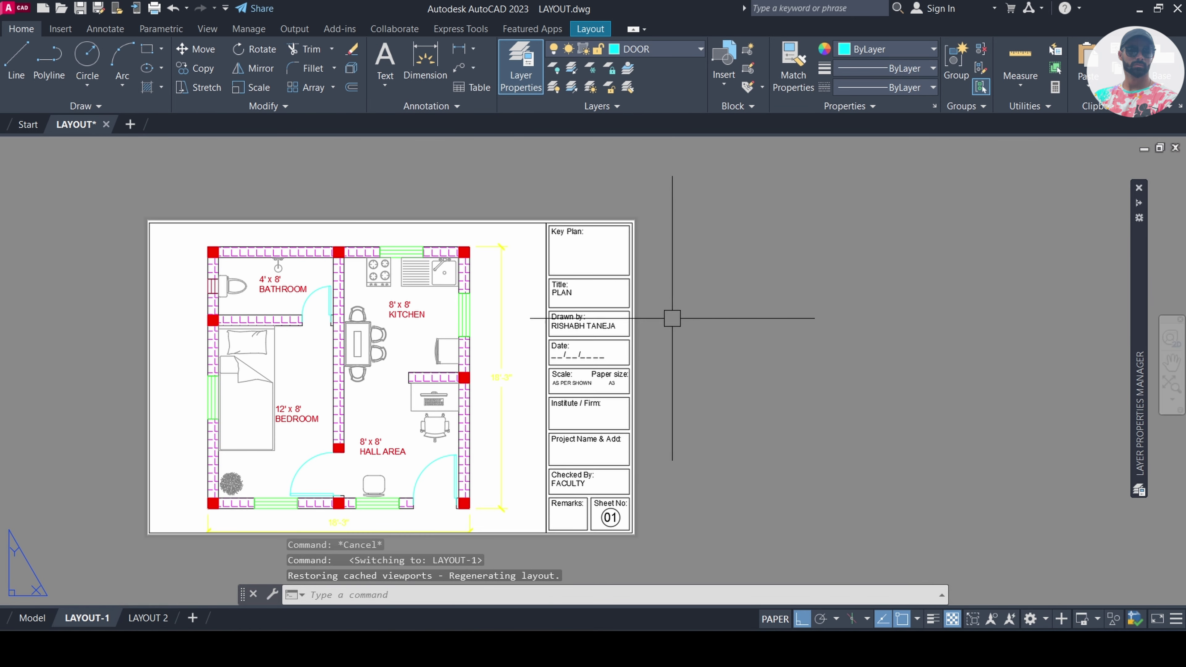
pyautogui.hotkey('ctrl', 'pageup')
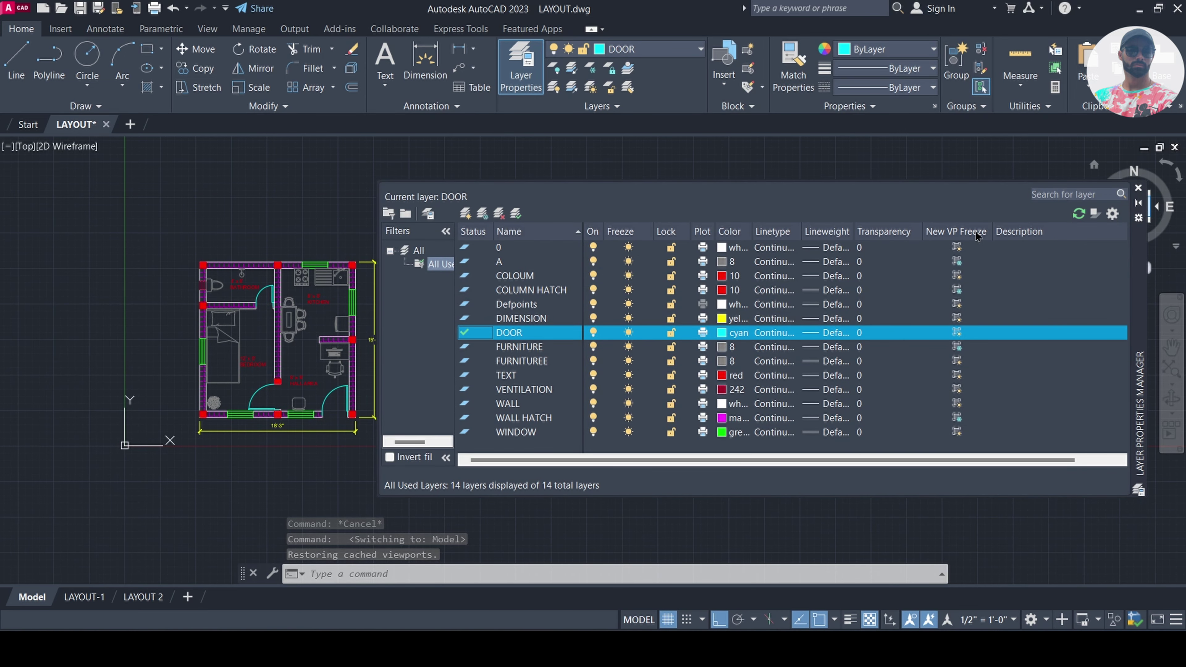
pyautogui.click(957, 263)
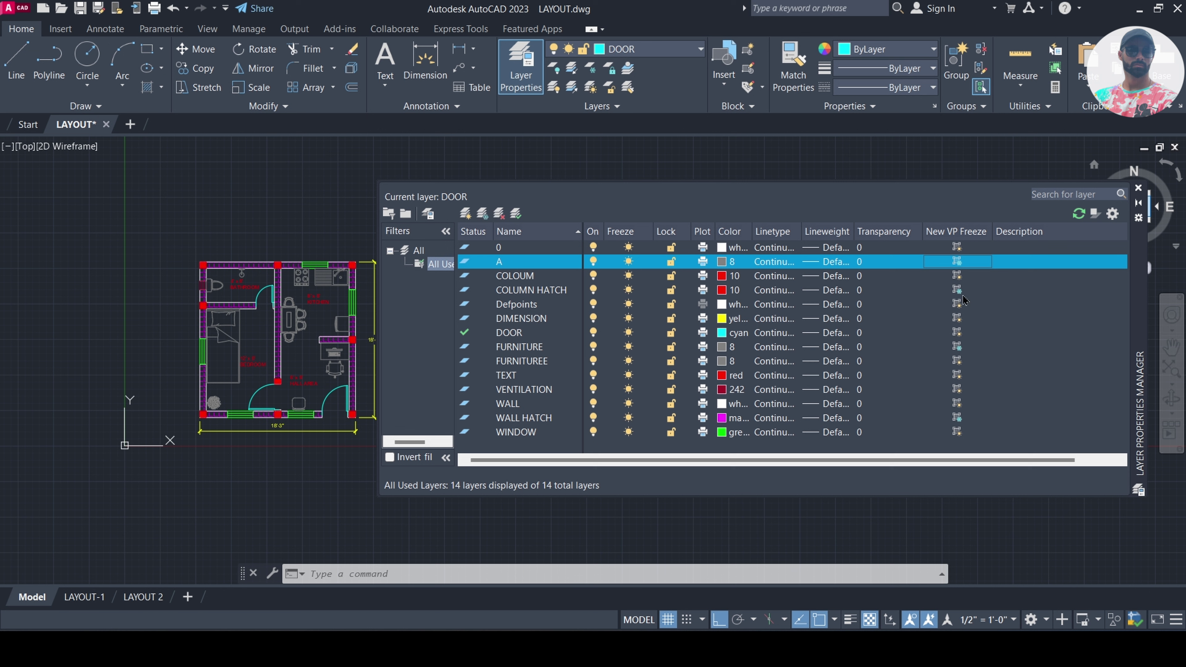
pyautogui.click(955, 290)
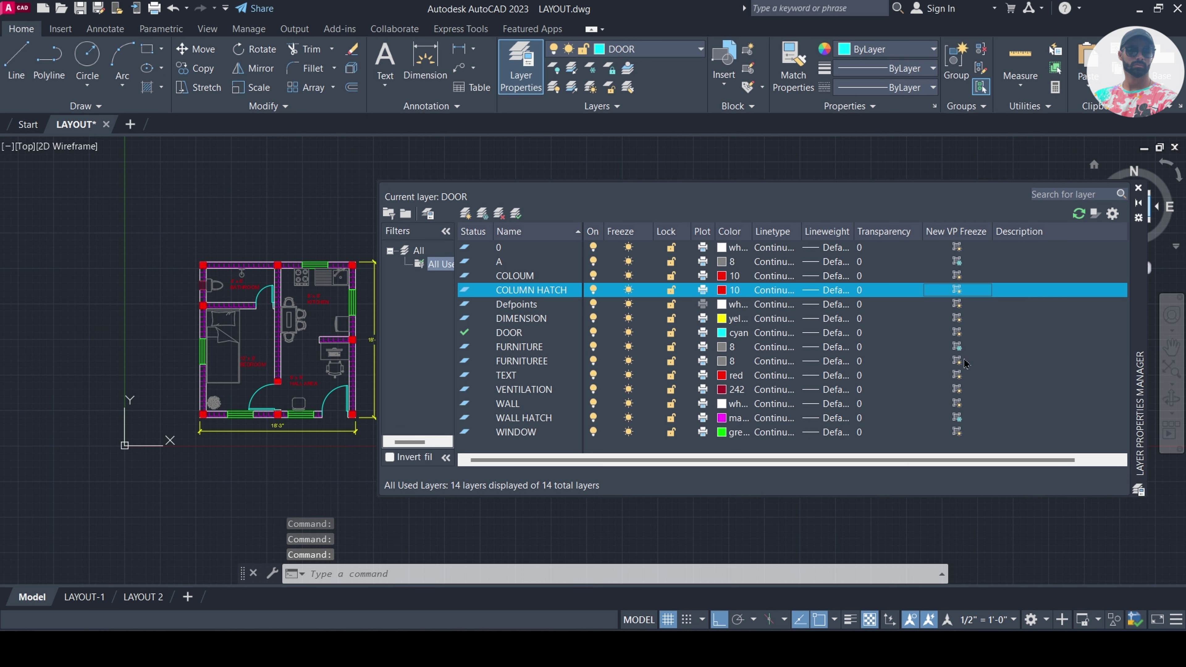
pyautogui.click(956, 362)
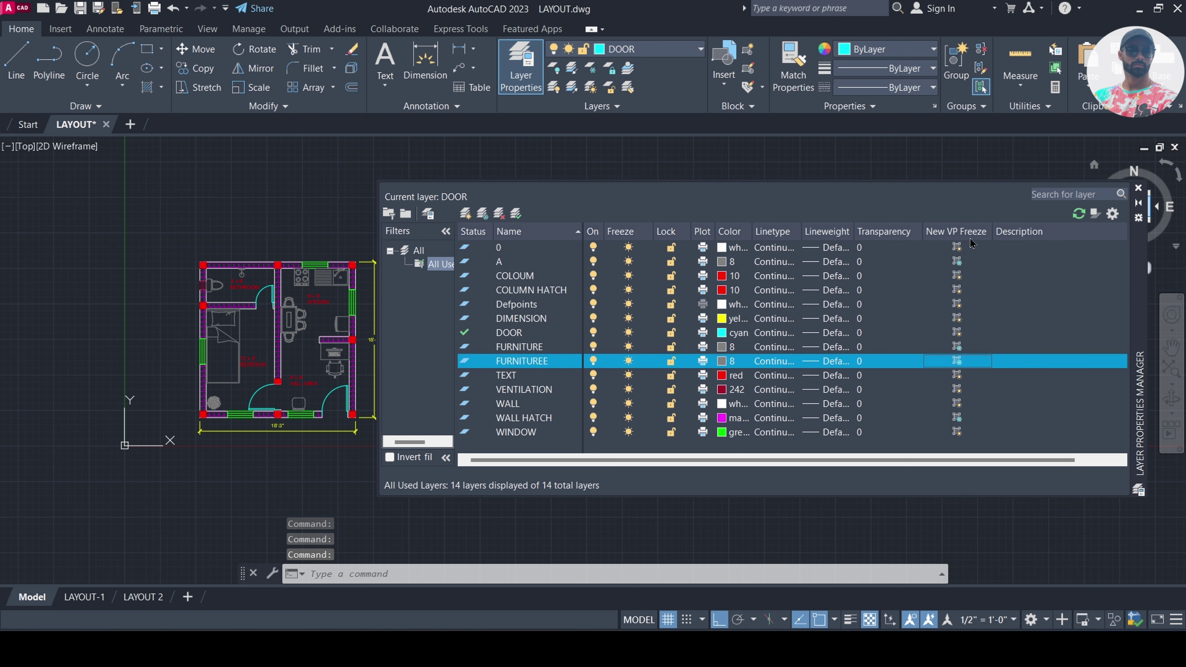
pyautogui.click(957, 418)
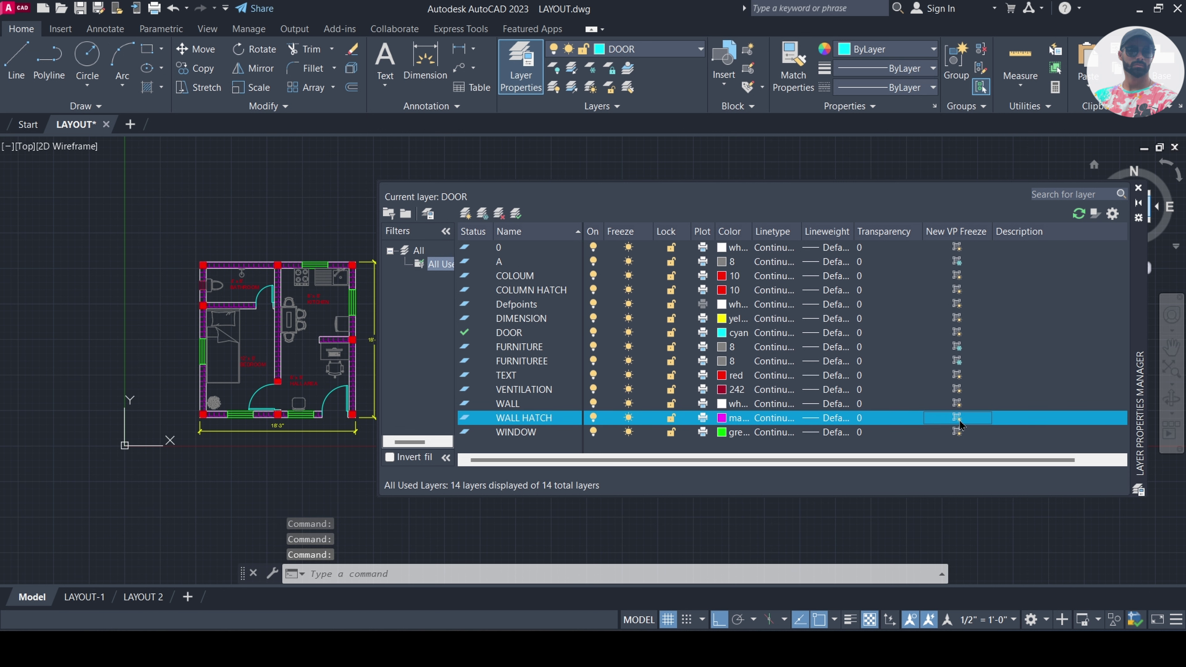
# Create a new rectangular MVIEW viewport on LAYOUT 2, filling most of the blank area beside the title block
pyautogui.click(143, 597)
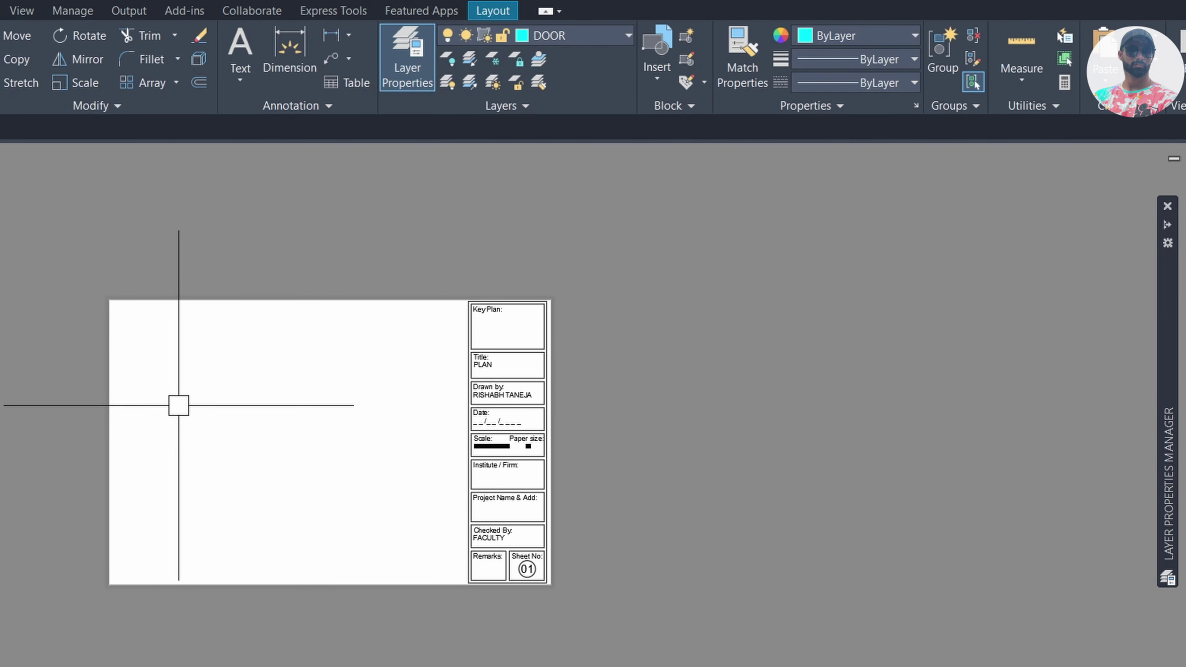
pyautogui.write('MV')
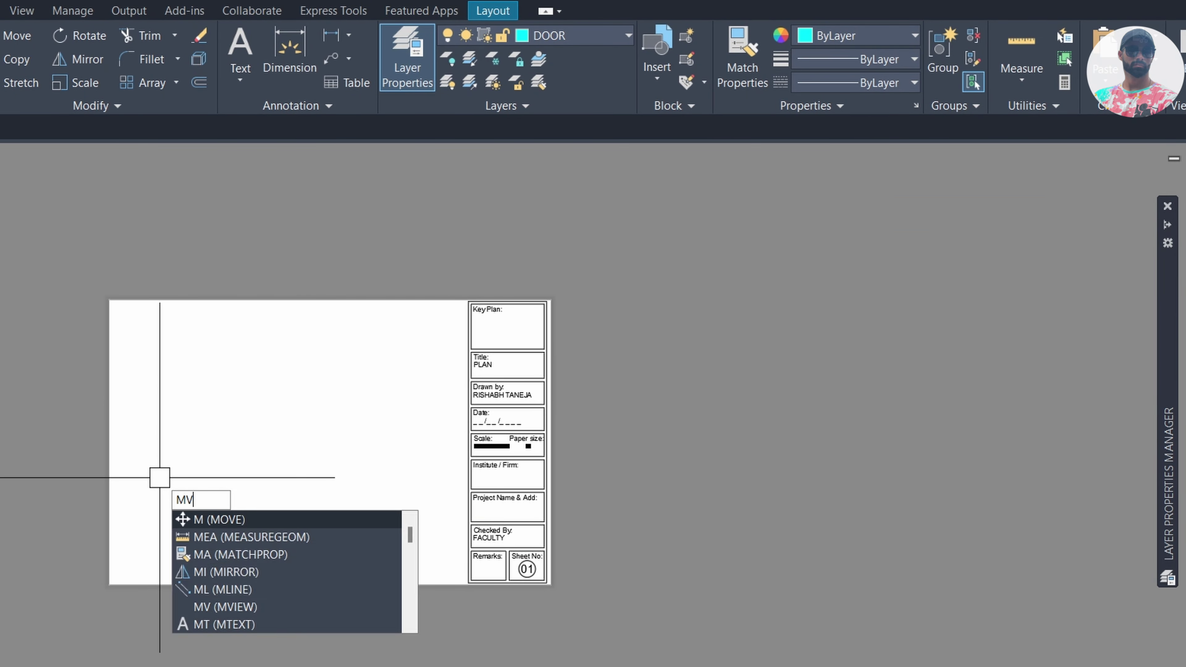
pyautogui.press('Return')
pyautogui.click(121, 314)
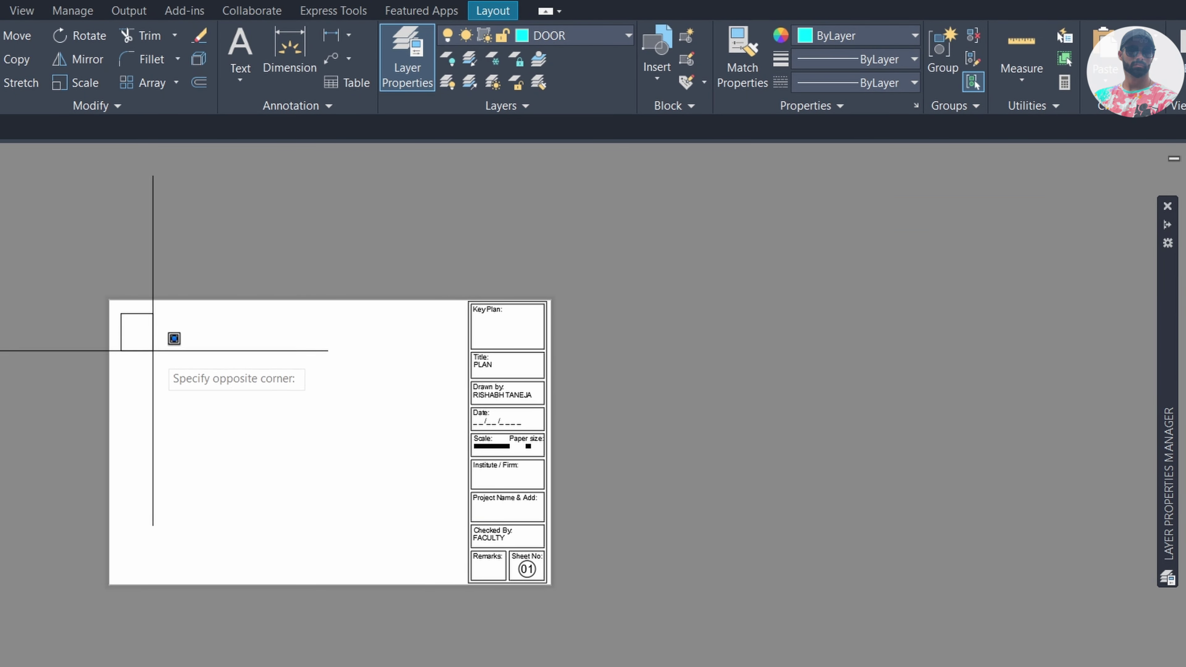
pyautogui.click(422, 562)
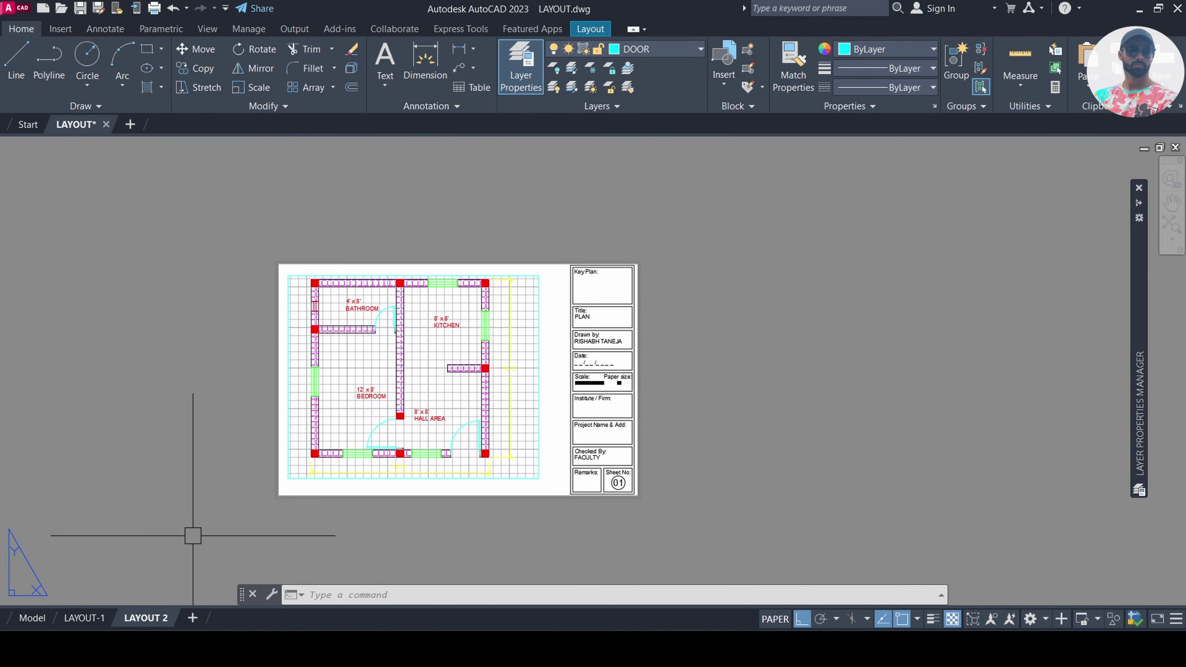
# Go back to LAYOUT-1, activate its floor plan viewport, and expand the Layer Properties Manager
pyautogui.click(47, 616)
pyautogui.moveTo(1139, 411)
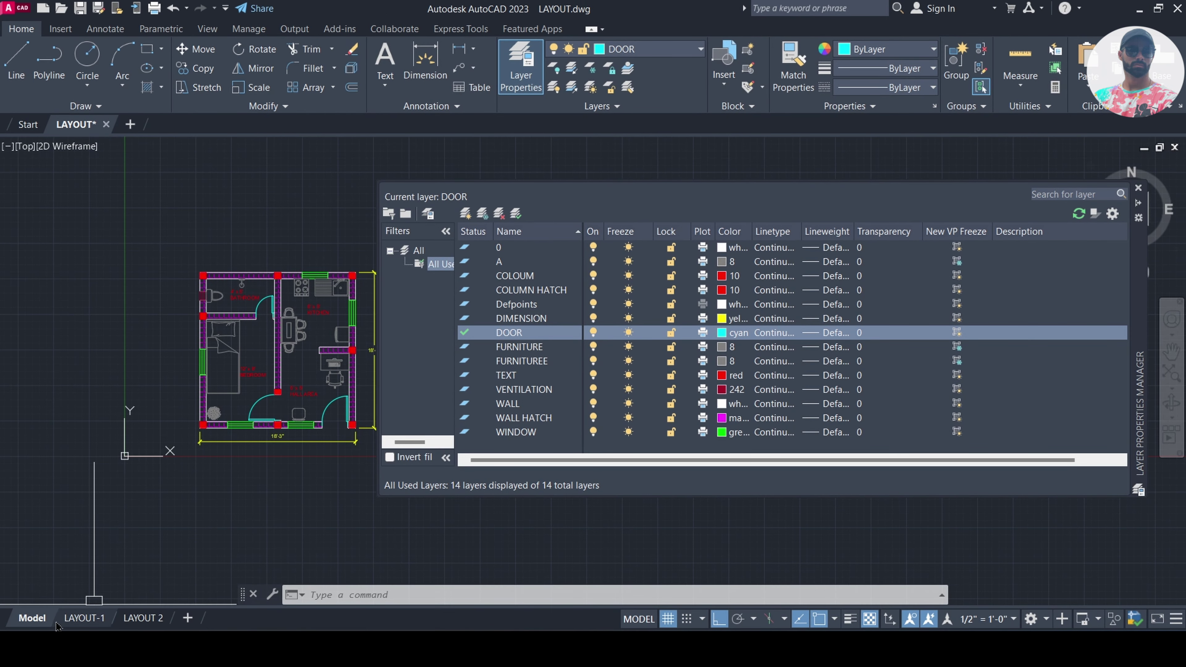
pyautogui.click(86, 622)
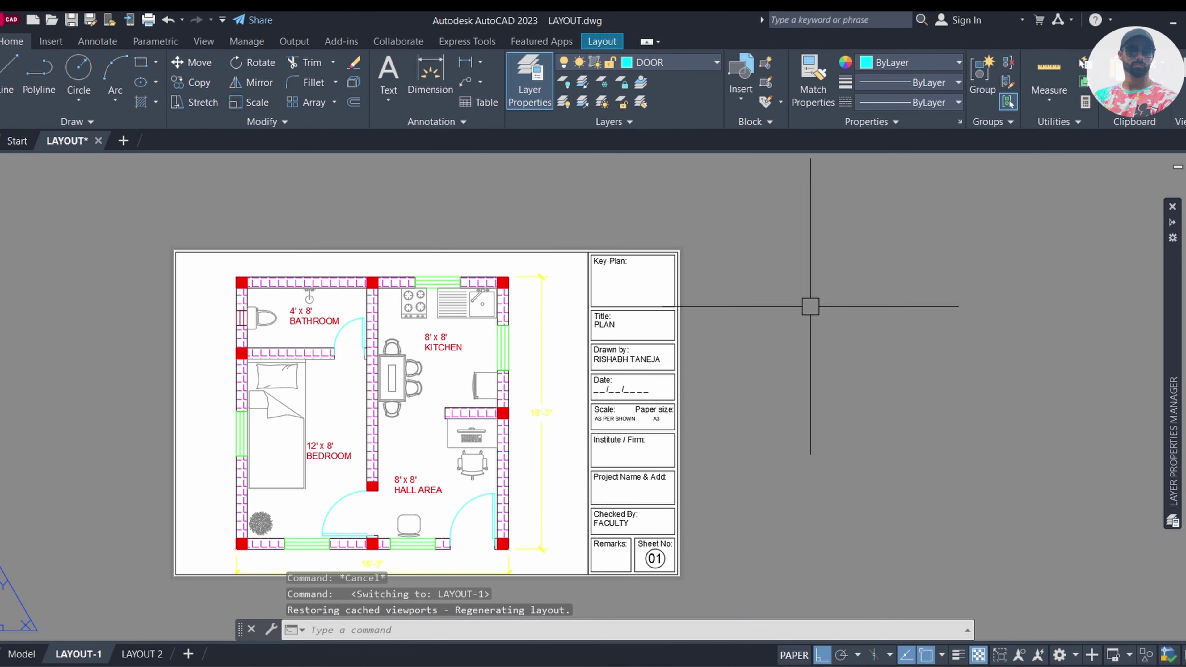
pyautogui.moveTo(1137, 207)
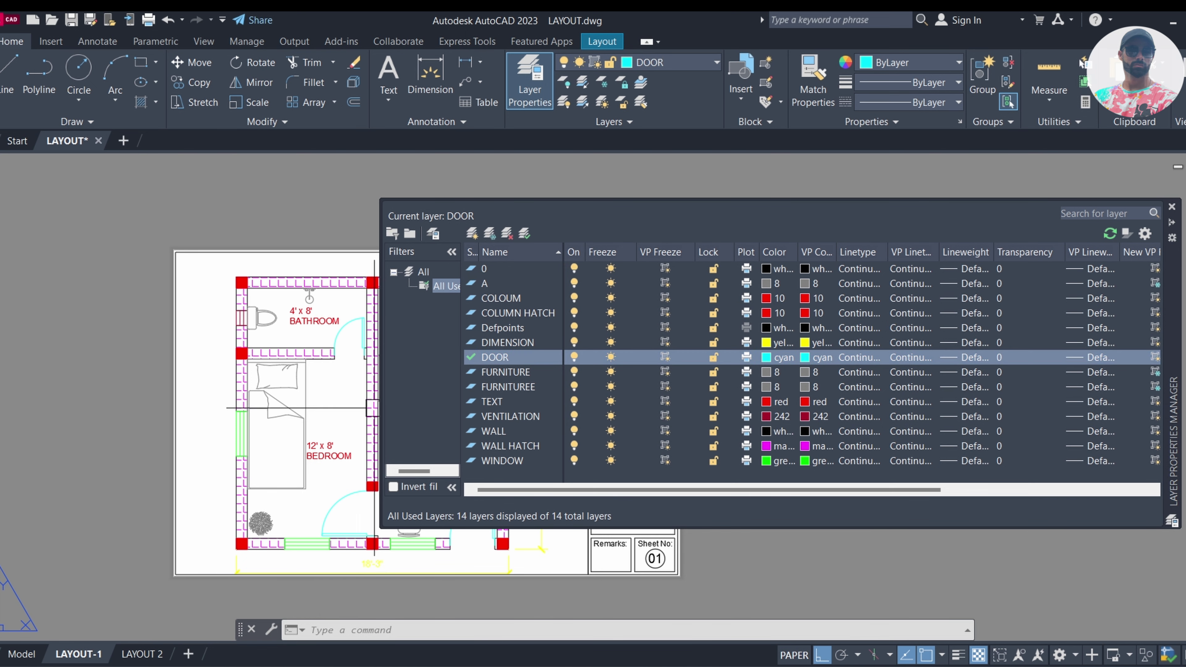
pyautogui.moveTo(221, 358); pyautogui.dragTo(83, 341, button='middle')
pyautogui.moveTo(1173, 420)
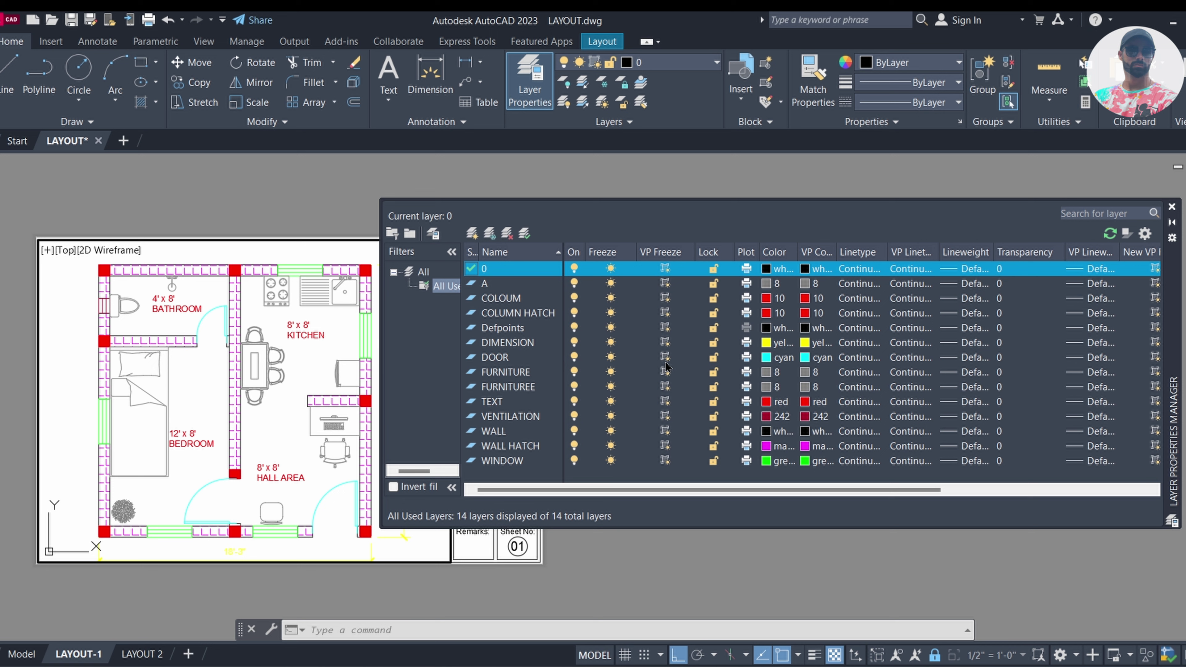
# Freeze the DOOR, FURNITURE and FURNITUREE layers in the active viewport only, using VP Freeze
pyautogui.click(666, 360)
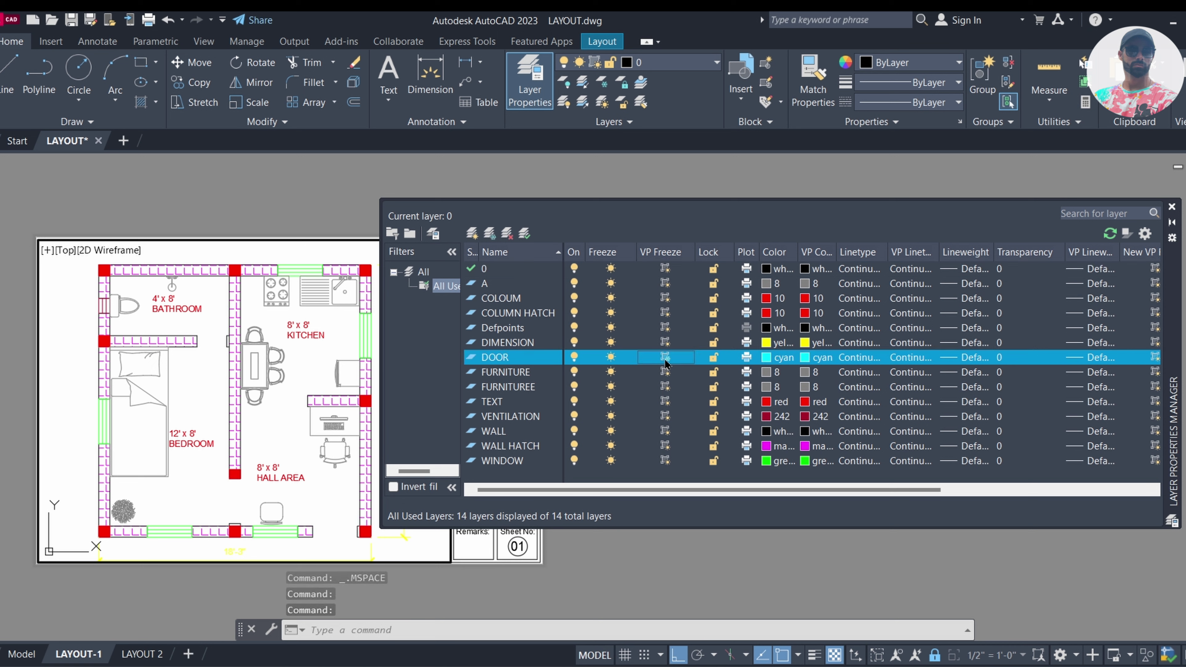
pyautogui.click(665, 372)
pyautogui.click(665, 387)
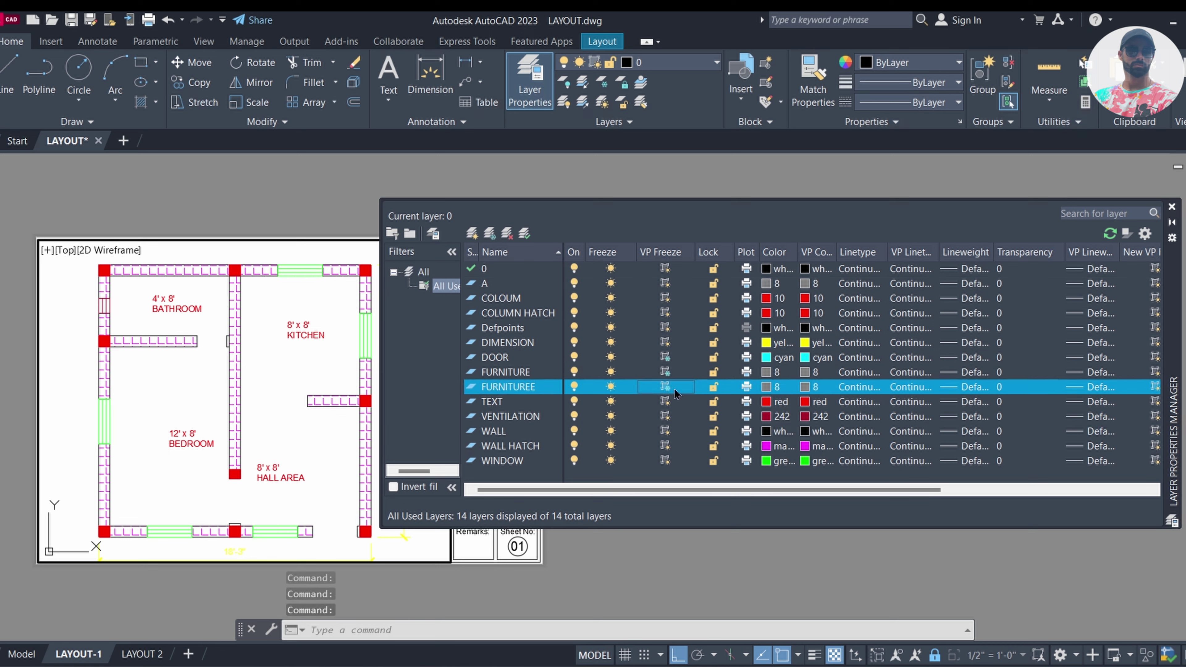
# Check the plan in model space, and thaw the FURNITURE, FURNITUREE and DOOR layers in the LAYOUT-1 viewport
pyautogui.click(22, 653)
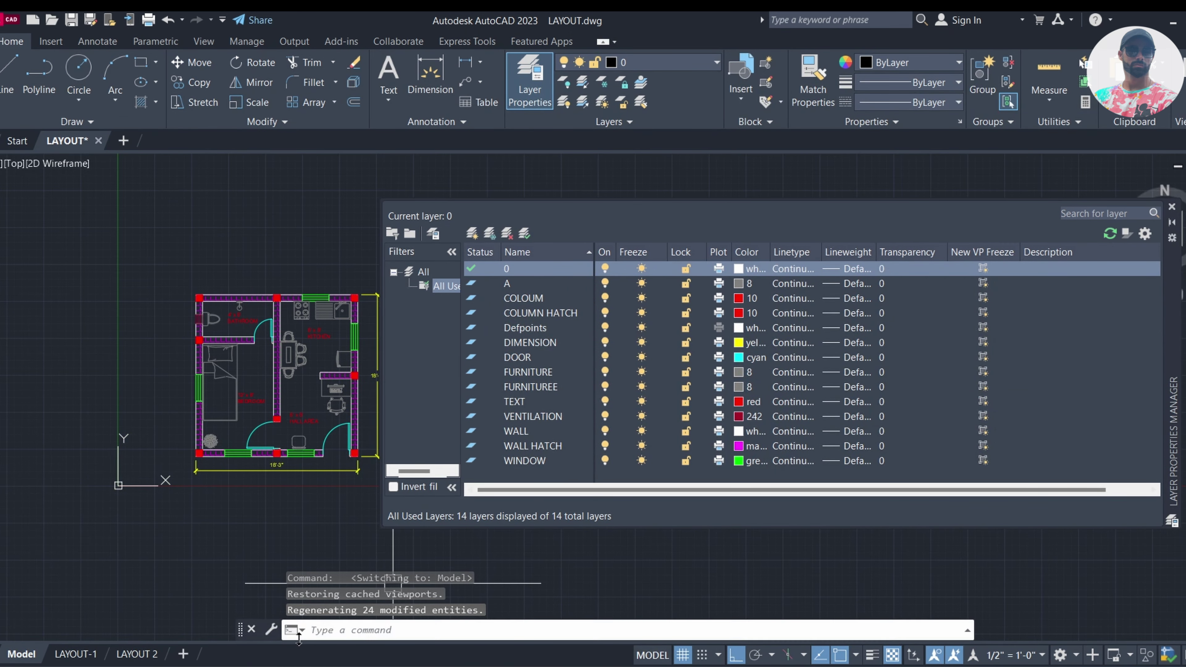
pyautogui.click(76, 653)
pyautogui.click(665, 372)
pyautogui.click(665, 386)
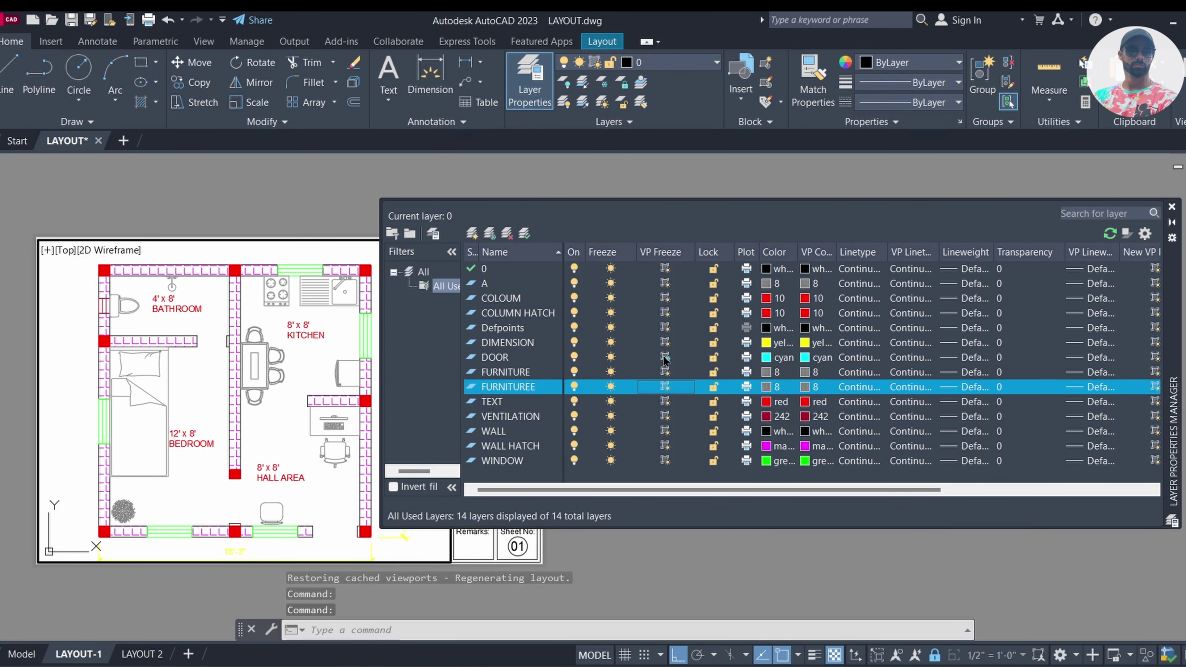
pyautogui.click(665, 357)
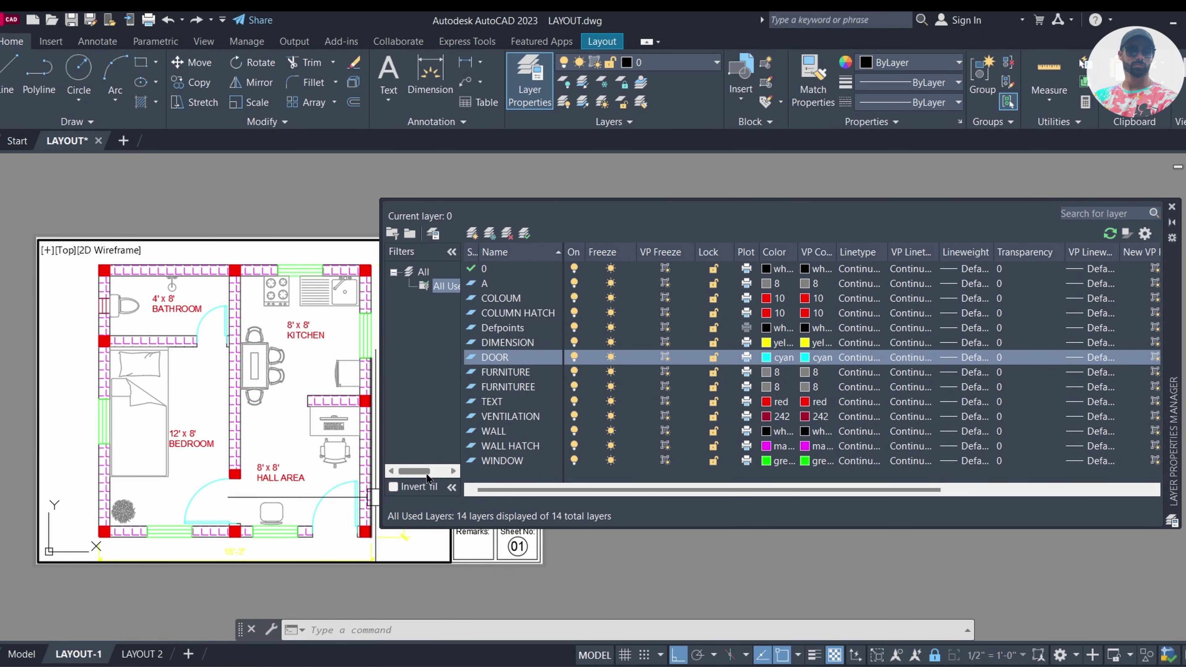
# Apply VP Freeze again to the DOOR, FURNITURE and FURNITUREE layers, and collapse the Layer Properties Manager
pyautogui.click(669, 358)
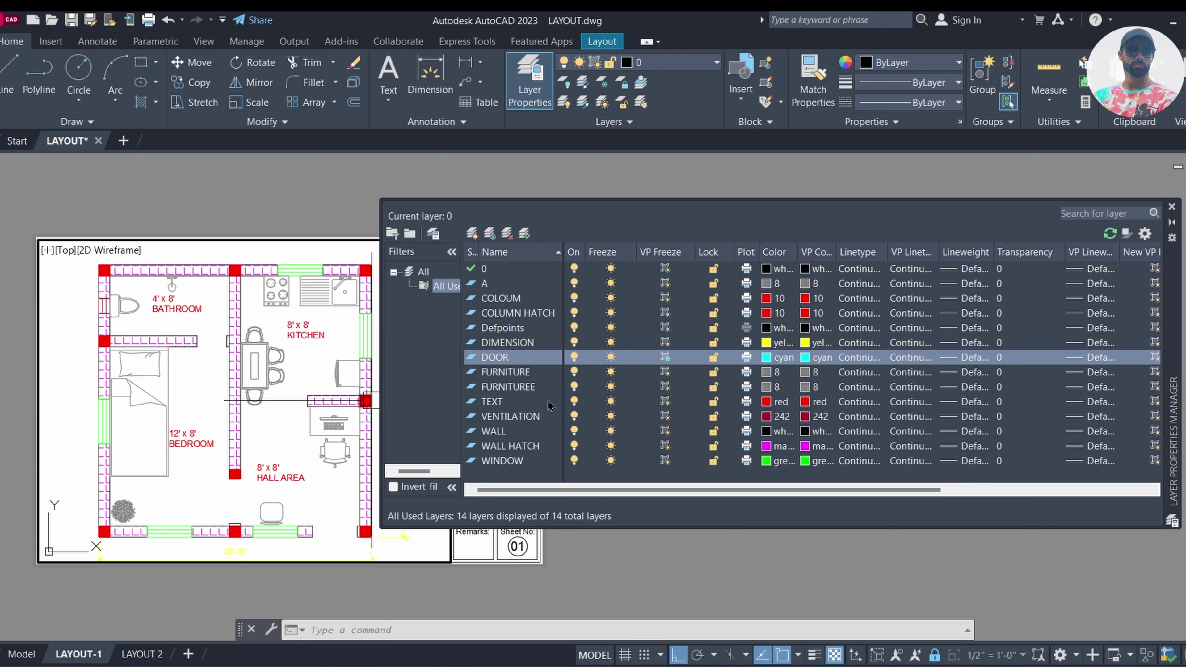
pyautogui.click(665, 372)
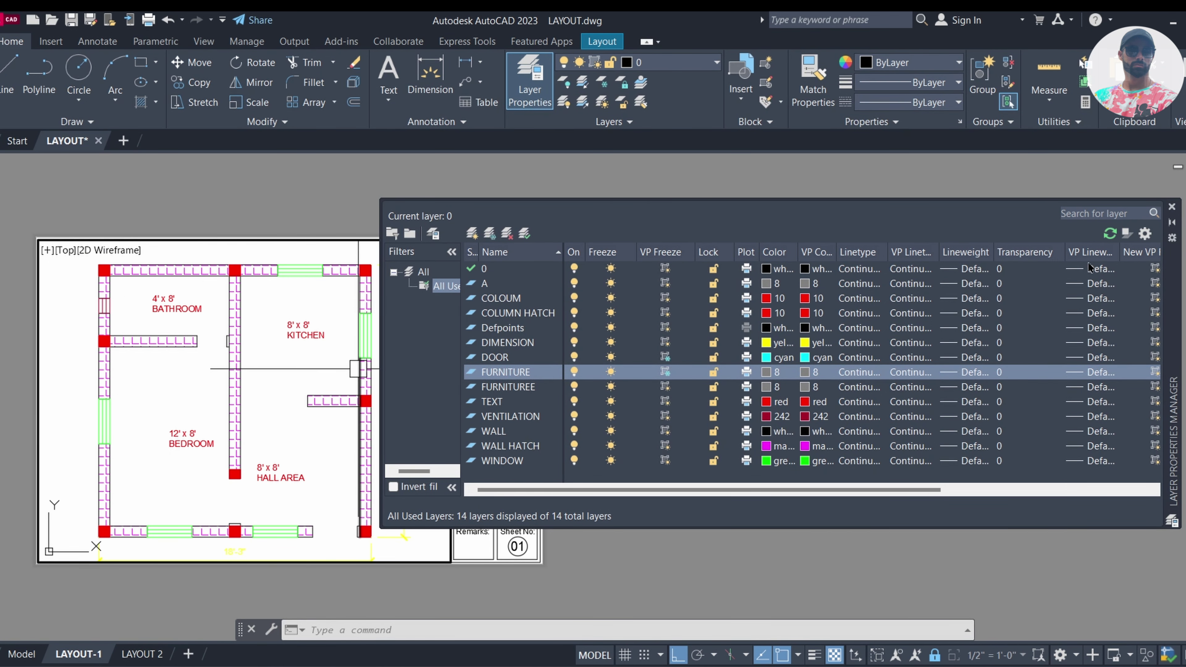
pyautogui.click(1172, 224)
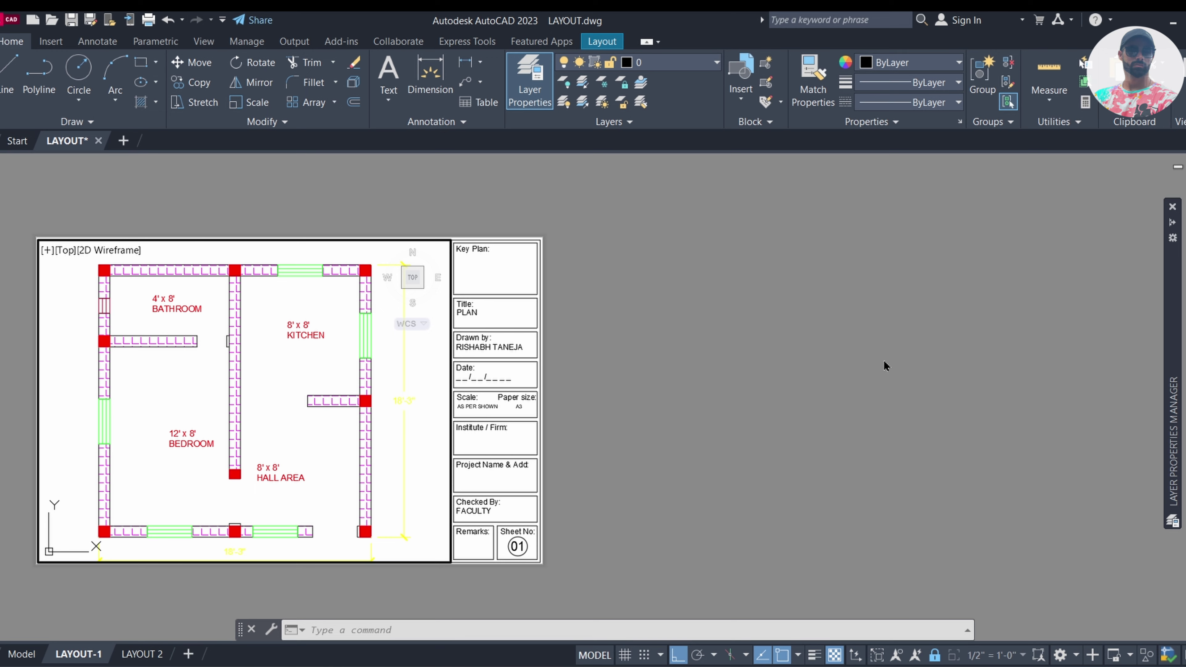
# Preview the LAYOUT-1 plot to examine how the viewport-frozen layers print, and close the preview and plot settings without plotting
pyautogui.hotkey('ctrl', 'p')
pyautogui.click(598, 386)
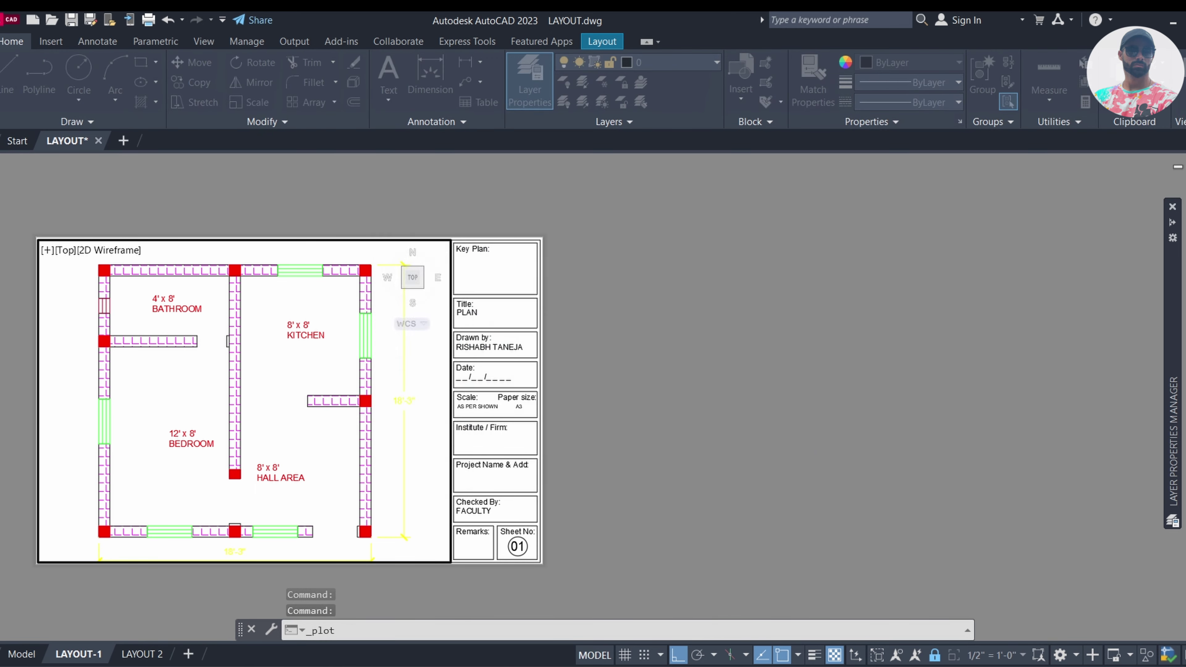
pyautogui.click(359, 537)
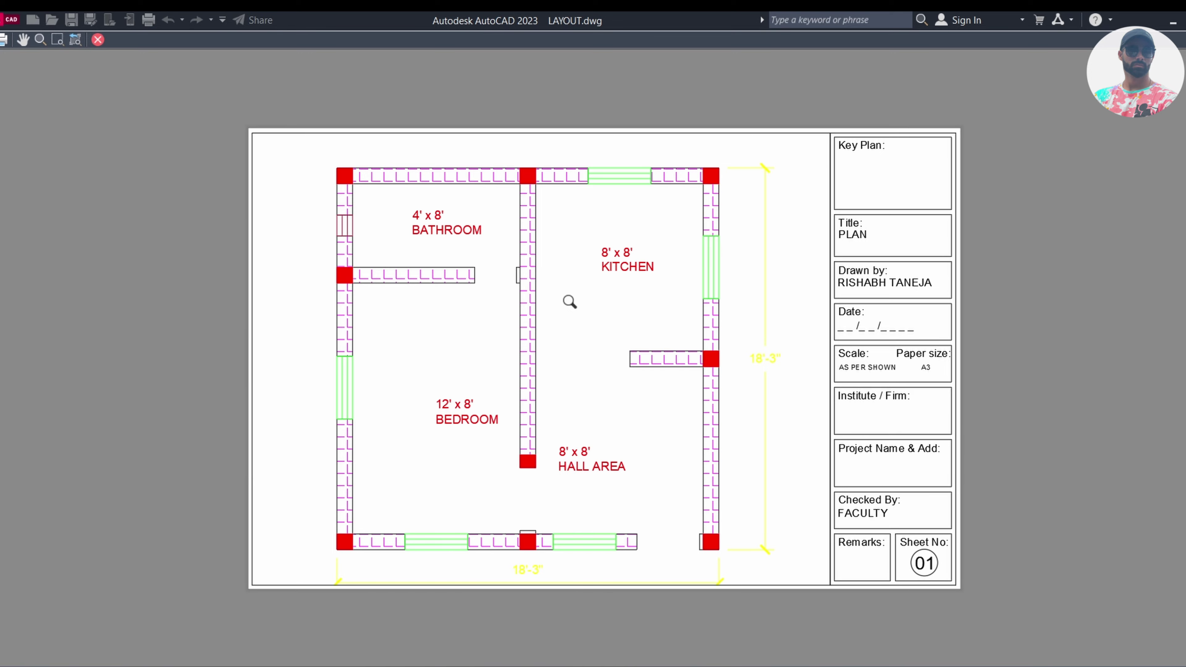
pyautogui.press('Escape')
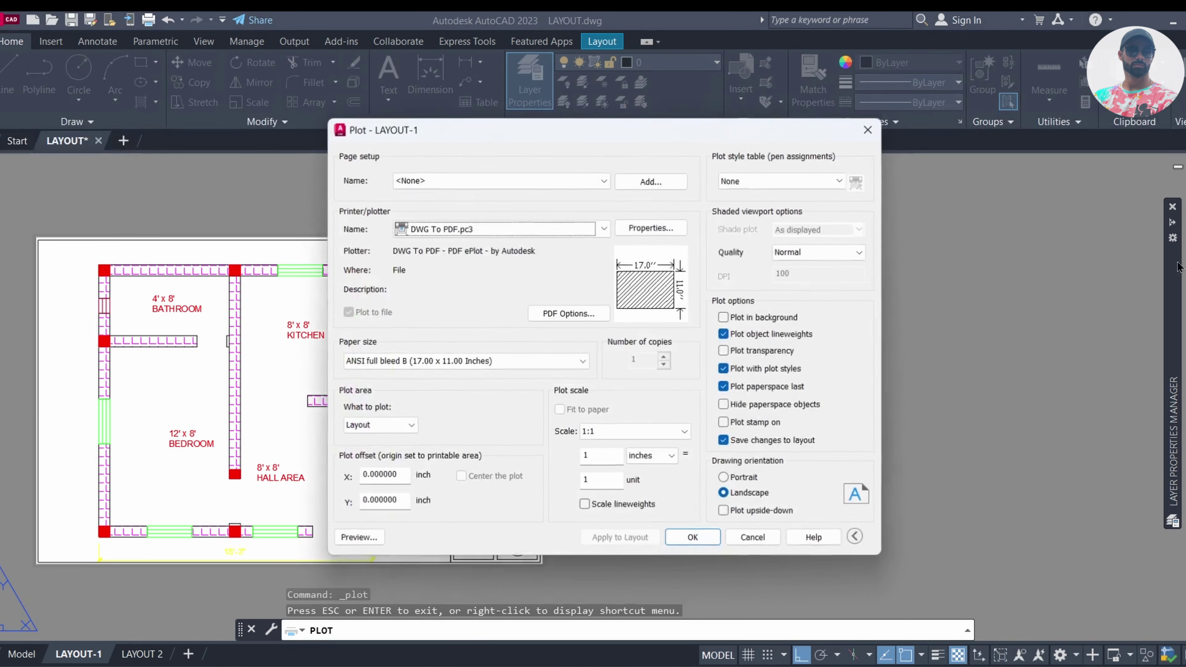
pyautogui.click(869, 129)
# Reopen the Layer Properties Manager and thaw the DOOR, FURNITURE and FURNITUREE layers in the viewport
pyautogui.moveTo(1172, 365)
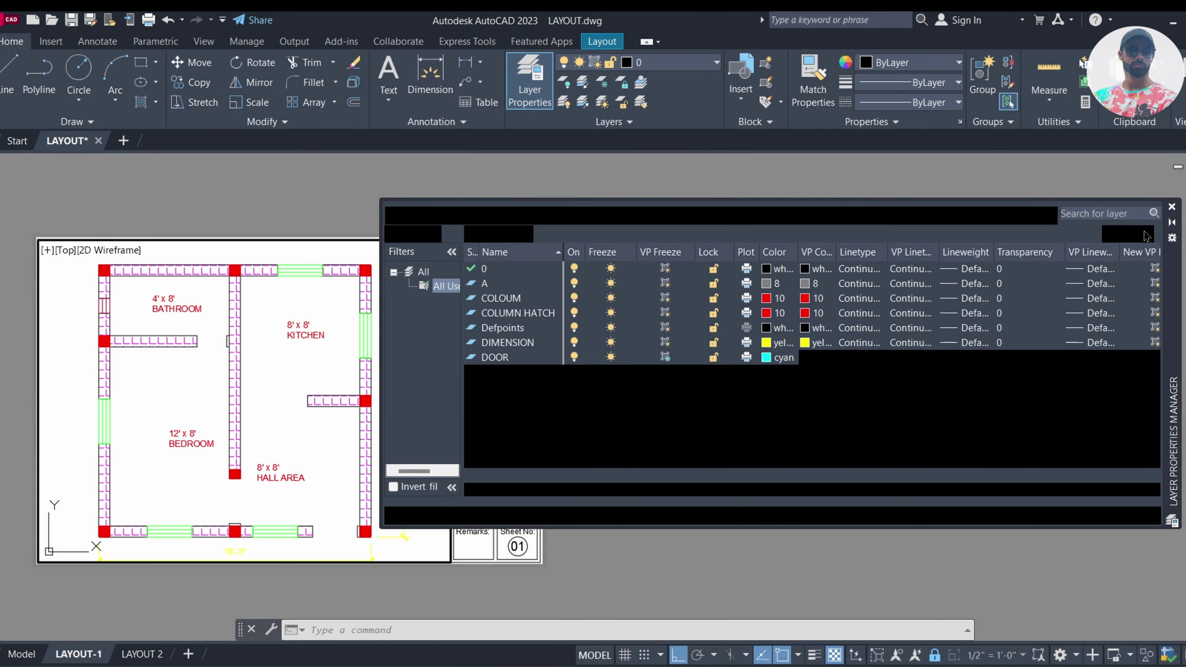
pyautogui.click(665, 372)
pyautogui.click(665, 357)
pyautogui.click(665, 371)
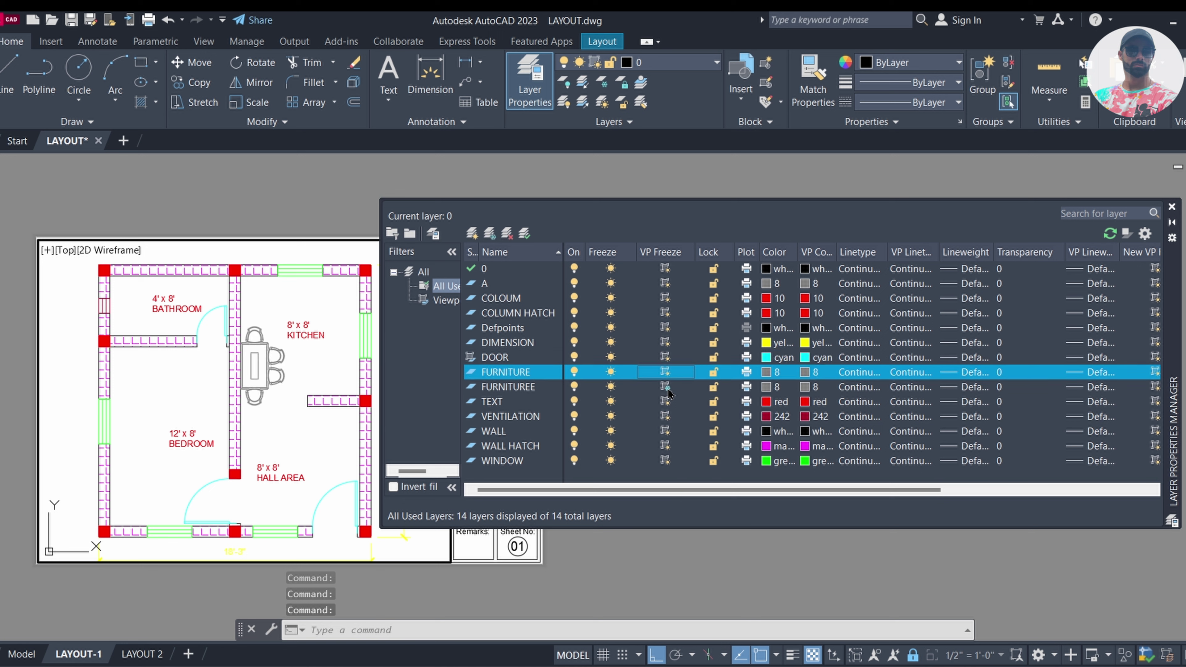
pyautogui.click(665, 387)
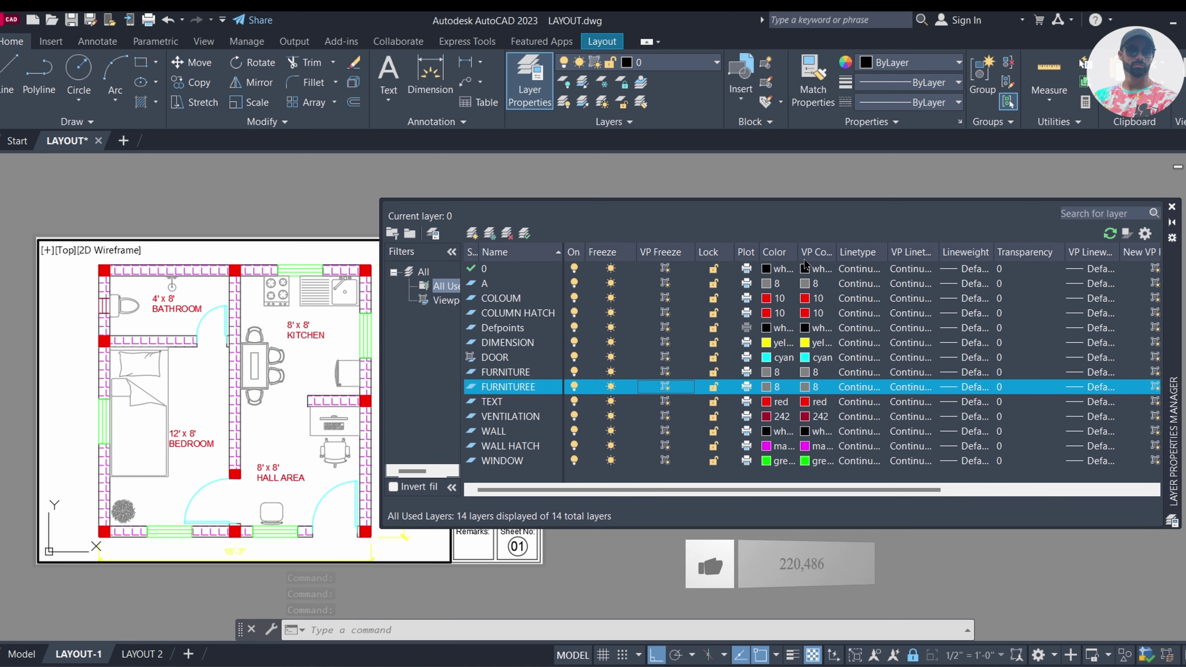
# Set the DOOR layer's viewport color override to green in the LAYOUT-1 viewport
pyautogui.click(804, 360)
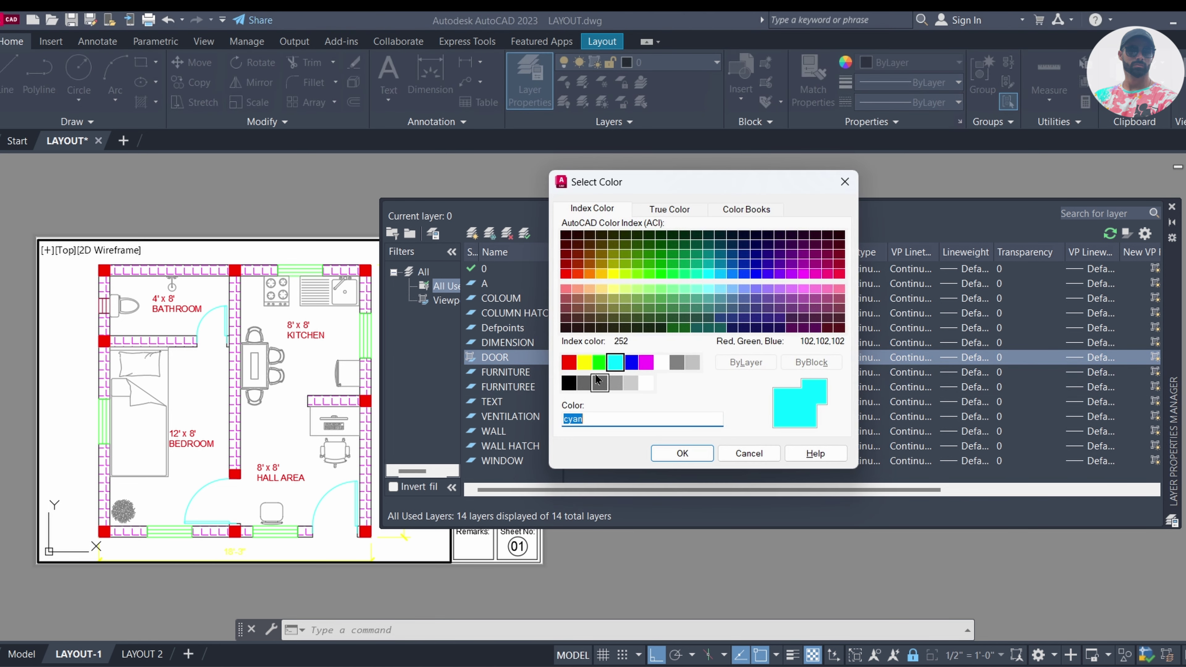
pyautogui.click(599, 362)
pyautogui.click(682, 453)
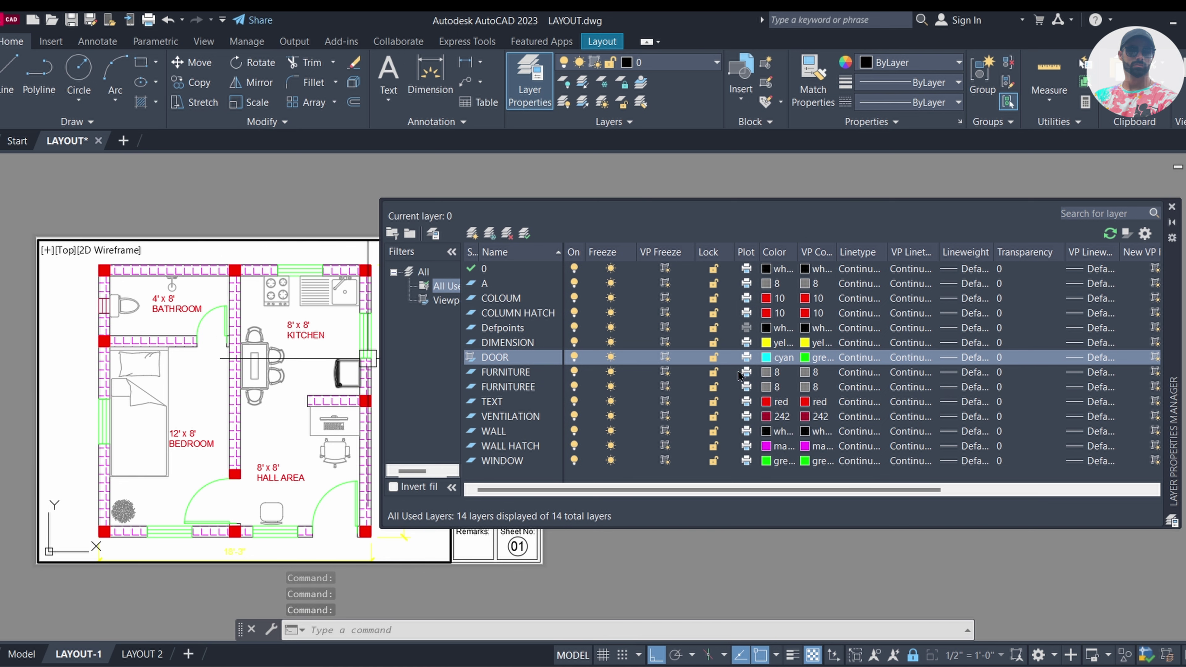
# Compare the DOOR layer's color in model space with LAYOUT-1, and widen the Layer Properties Manager to show all viewport columns
pyautogui.click(22, 654)
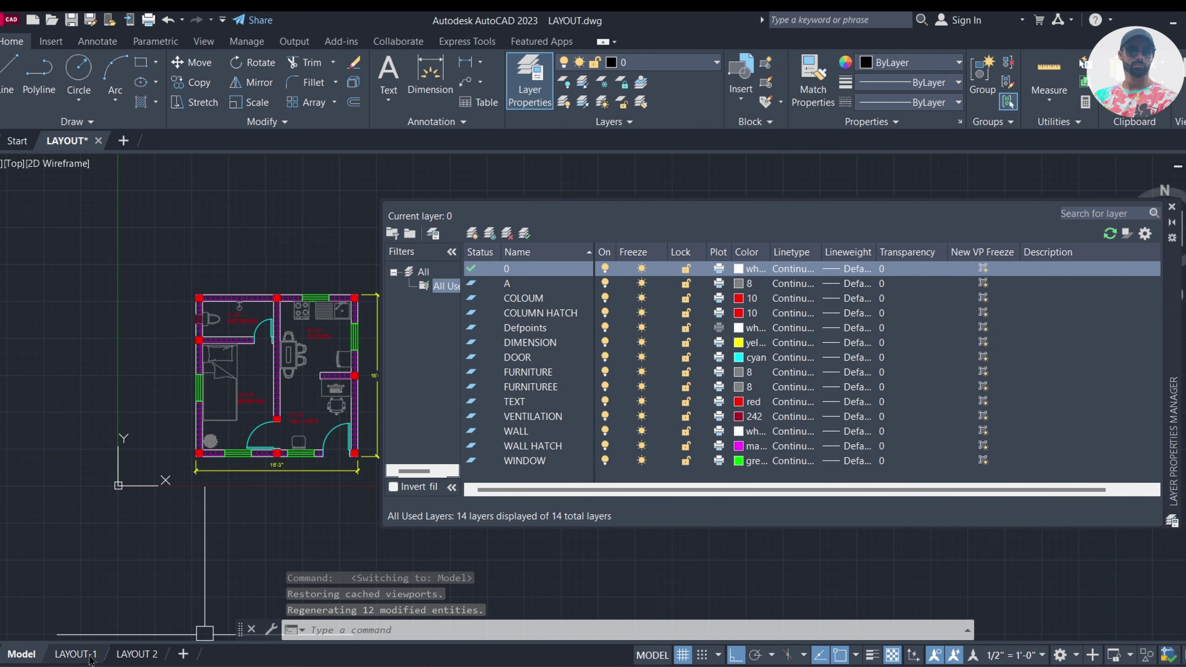
pyautogui.click(77, 654)
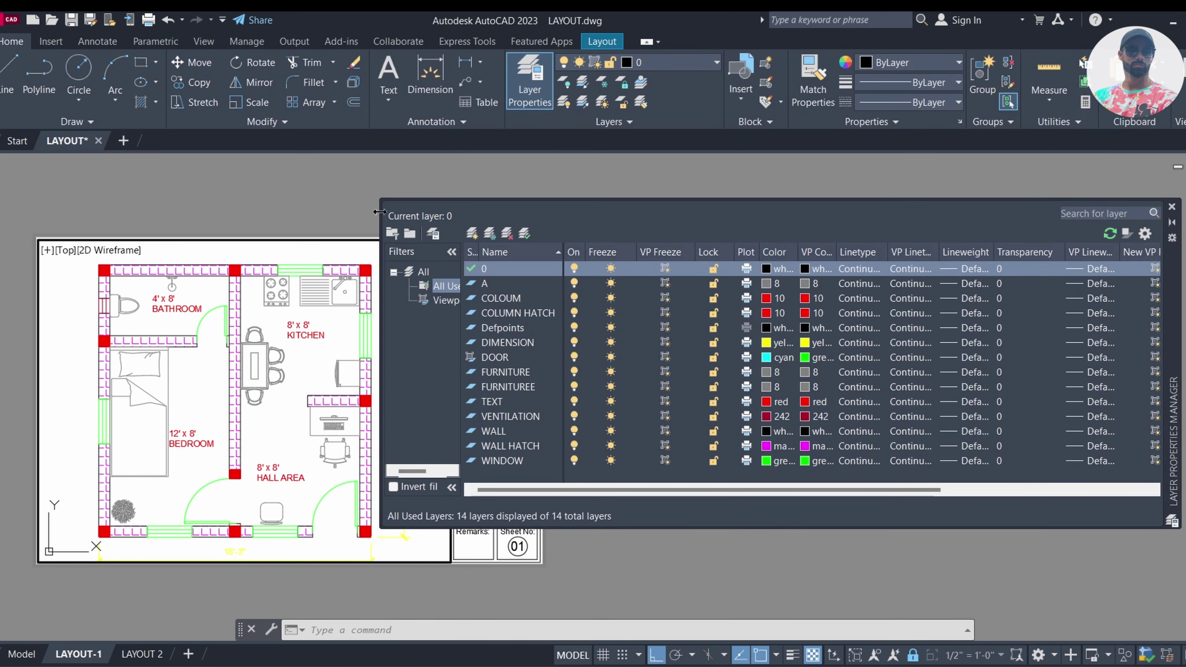
pyautogui.moveTo(386, 258); pyautogui.dragTo(235, 258)
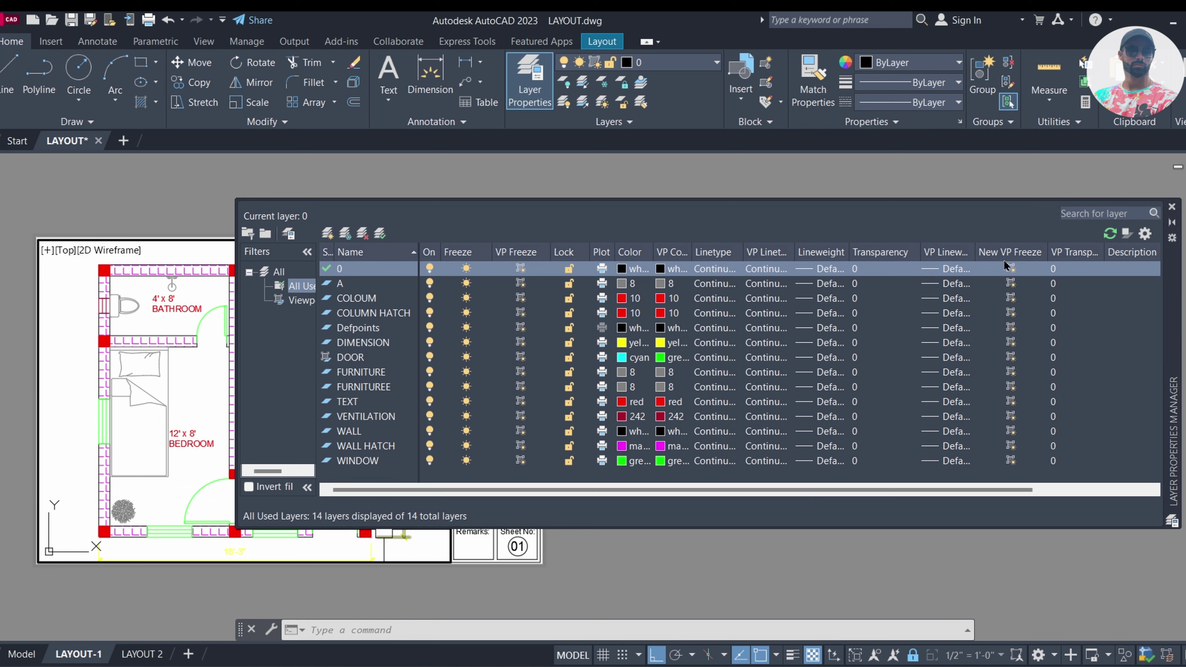
pyautogui.click(1016, 303)
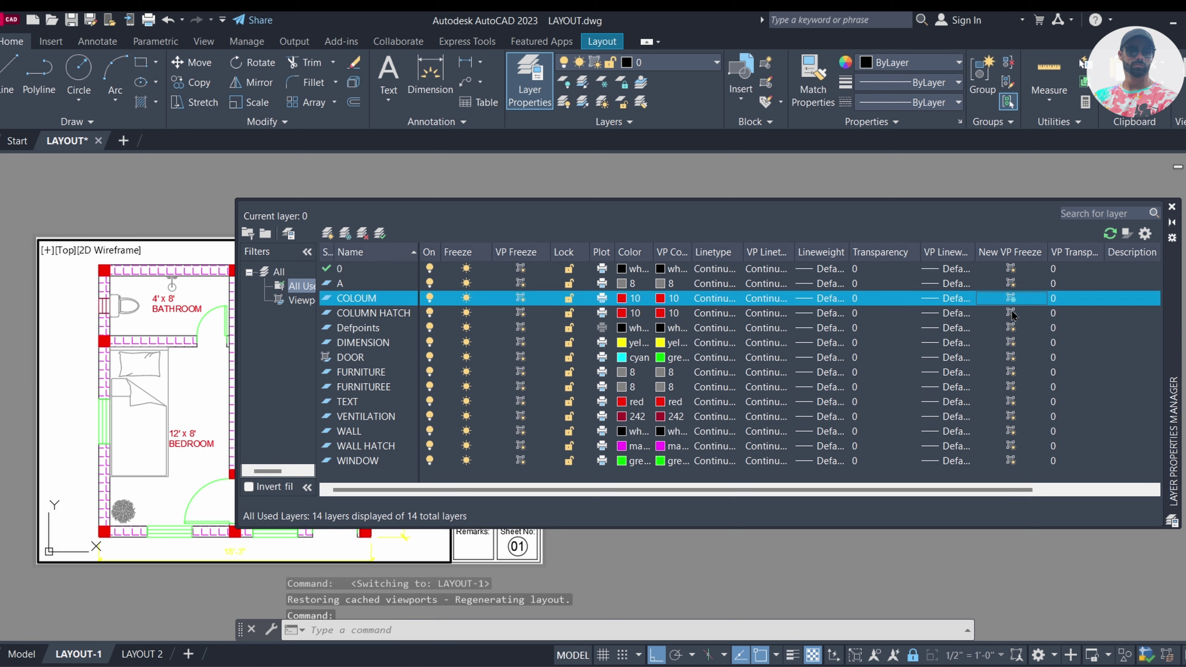
pyautogui.press('Down')
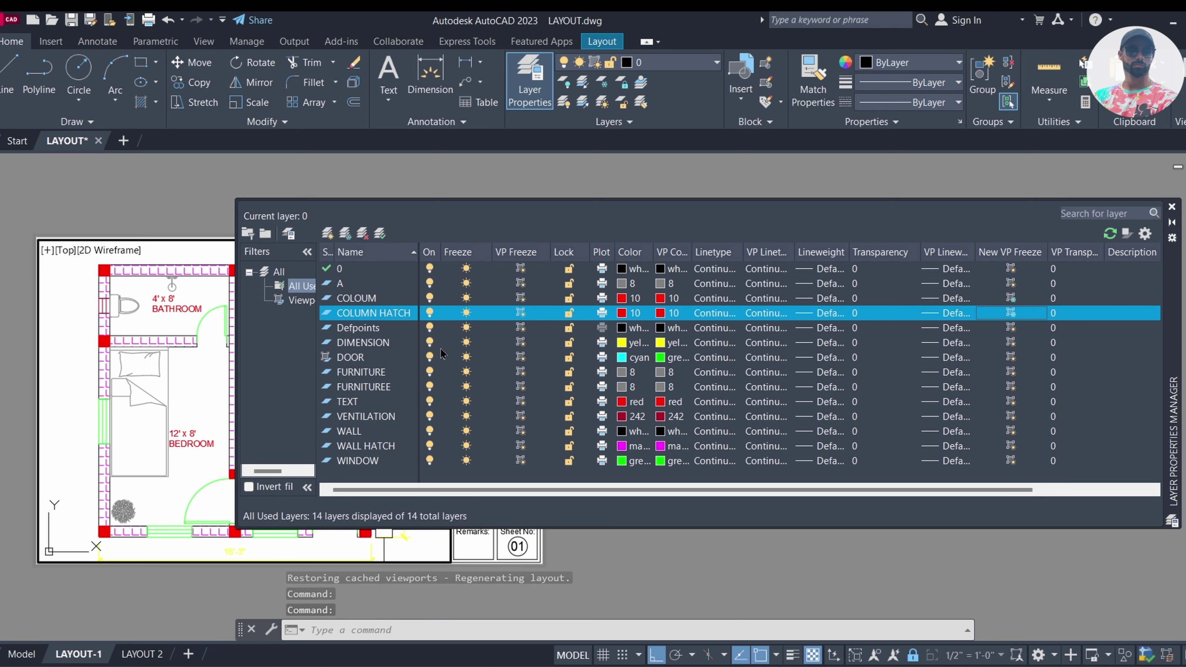
pyautogui.click(1021, 302)
pyautogui.click(1013, 318)
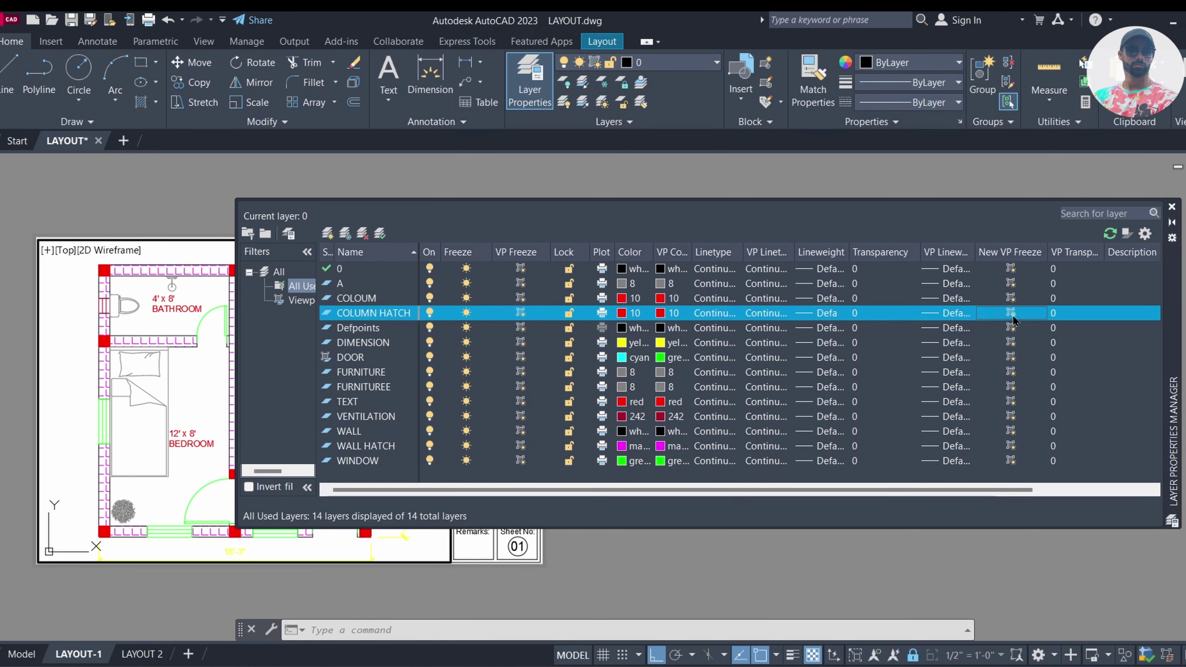
# Turn on New VP Freeze for the DOOR, FURNITURE and FURNITUREE layers
pyautogui.press('Down')
pyautogui.press('Down')
pyautogui.press('Down')
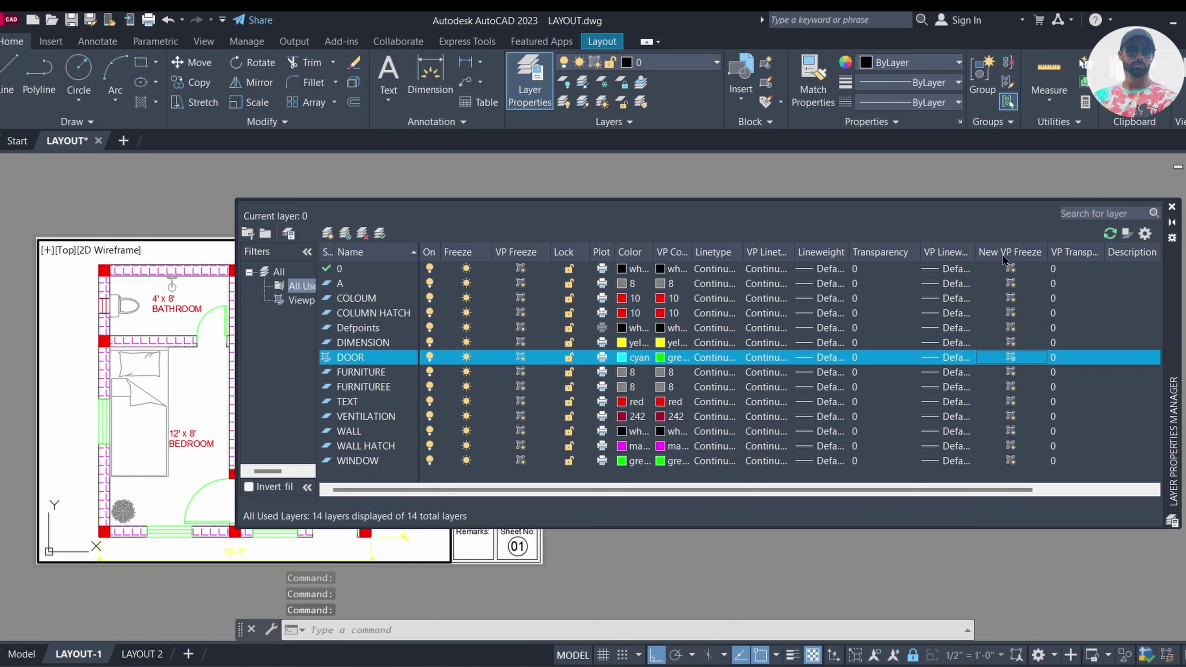
pyautogui.click(1012, 372)
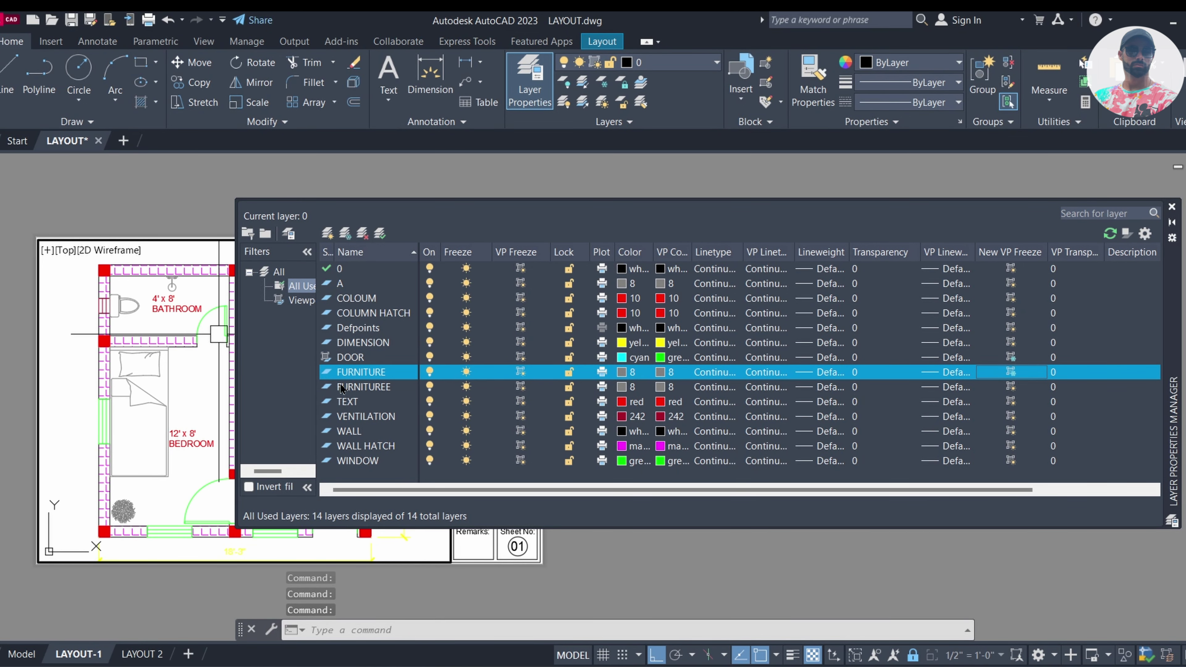
pyautogui.click(1011, 388)
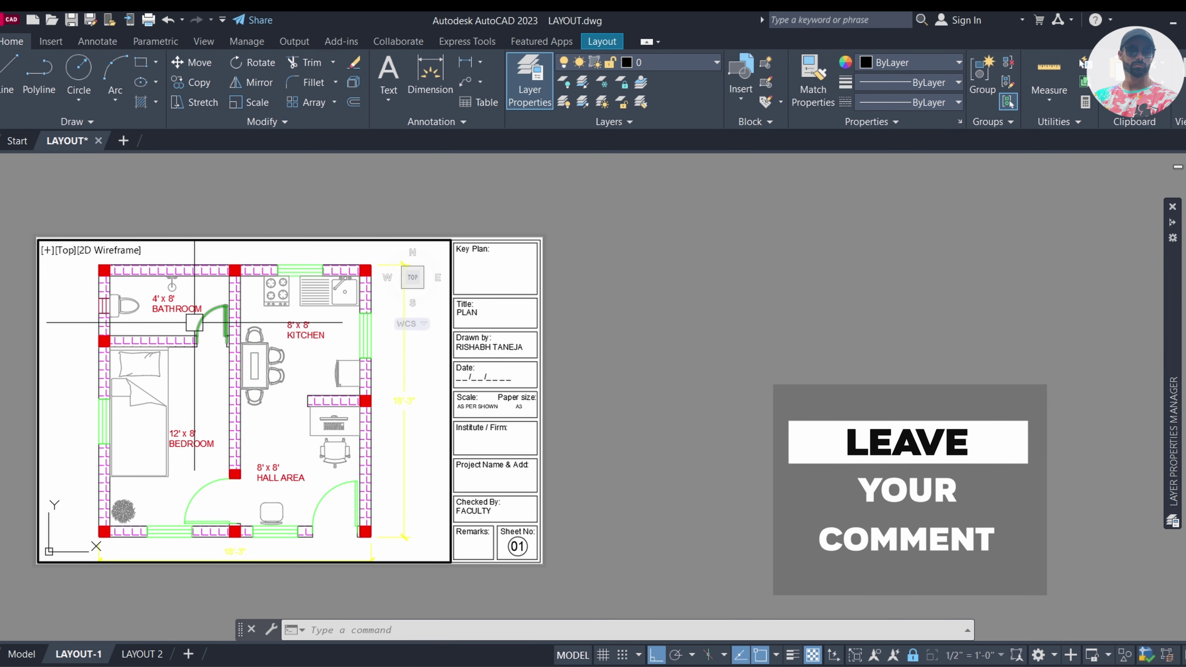
# Create a rectangular viewport with MVIEW in LAYOUT 2, filling the blank sheet area beside the title block
pyautogui.click(142, 654)
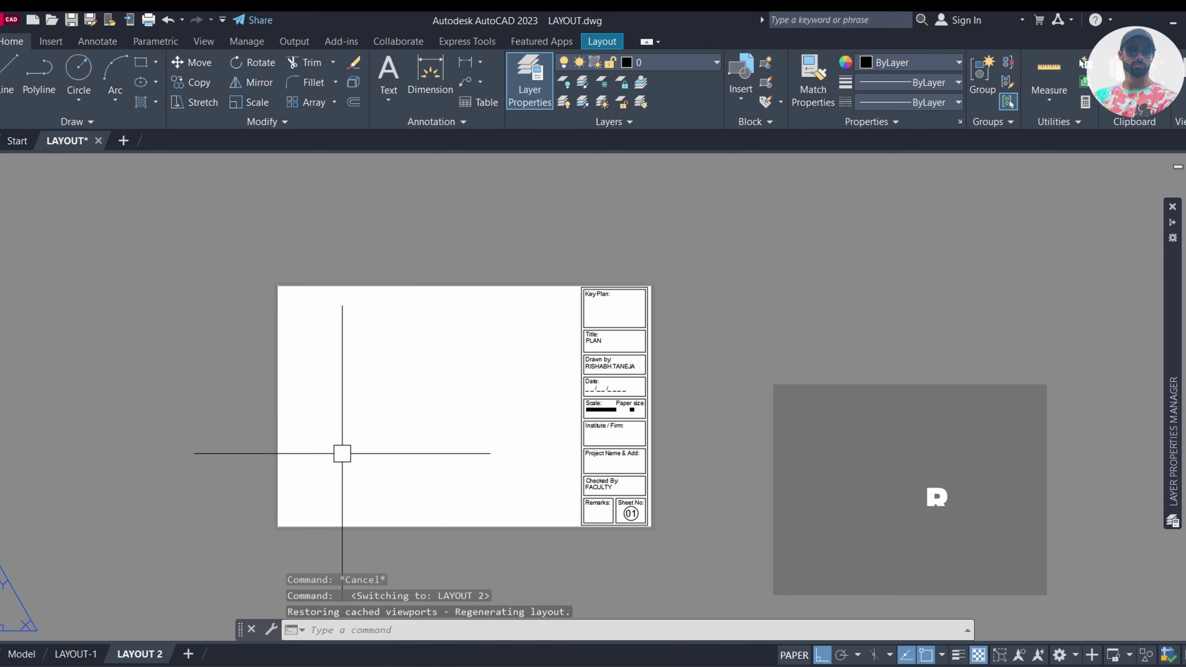
pyautogui.write('MV')
pyautogui.press('Return')
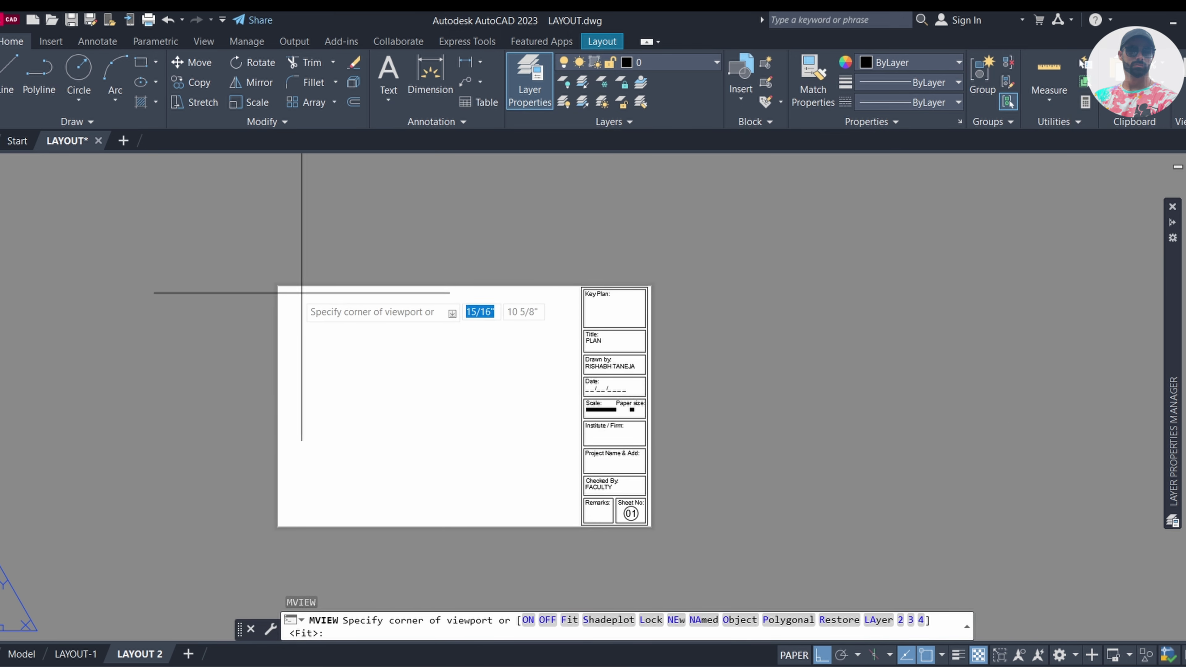
pyautogui.click(283, 294)
pyautogui.click(580, 524)
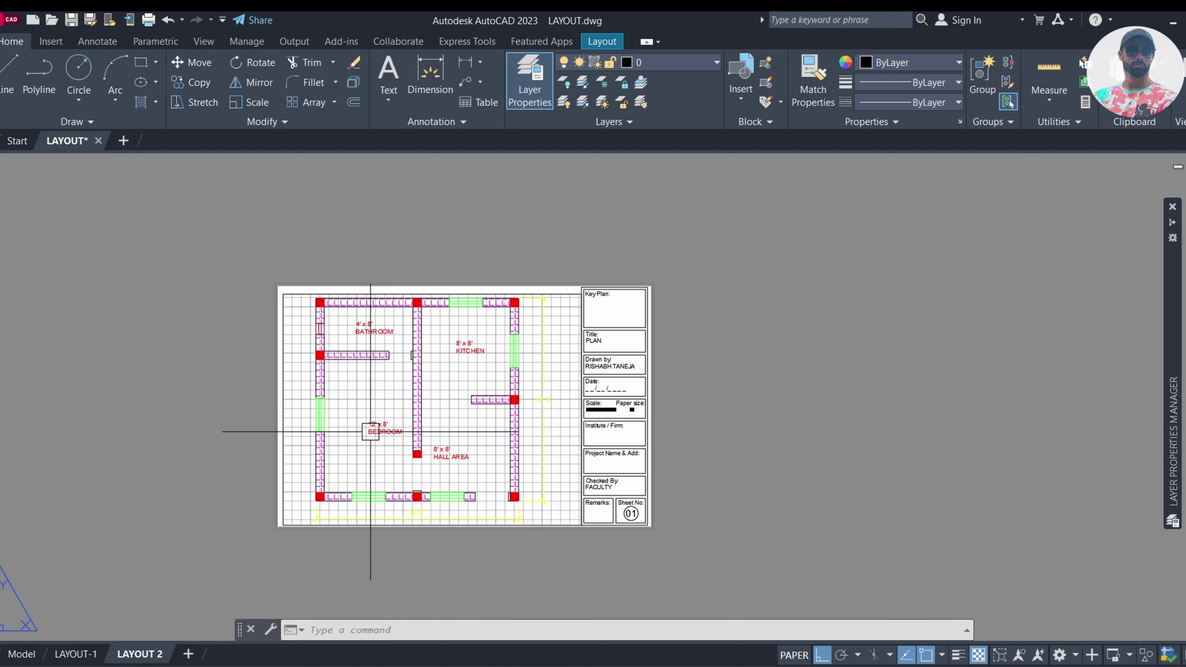
# Erase the rectangular viewport from the LAYOUT 2 sheet
pyautogui.click(464, 224)
pyautogui.click(341, 335)
pyautogui.press('Delete')
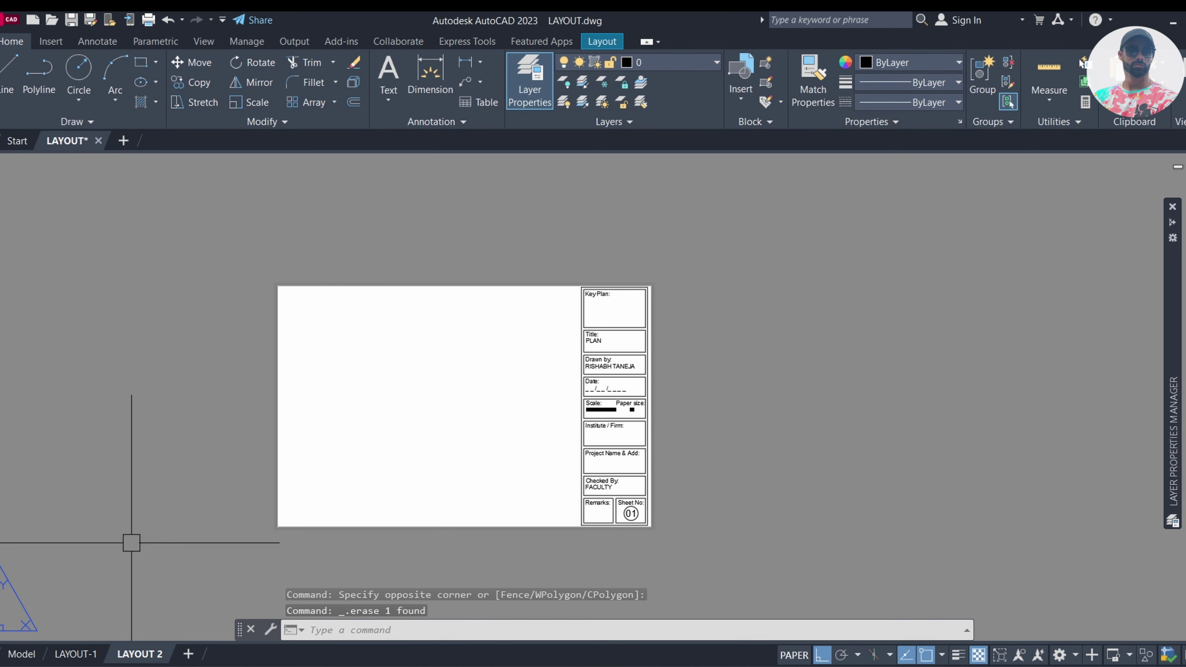
# Return to model space and freeze the FURNITURE and FURNITUREE layers
pyautogui.click(76, 653)
pyautogui.moveTo(1170, 255)
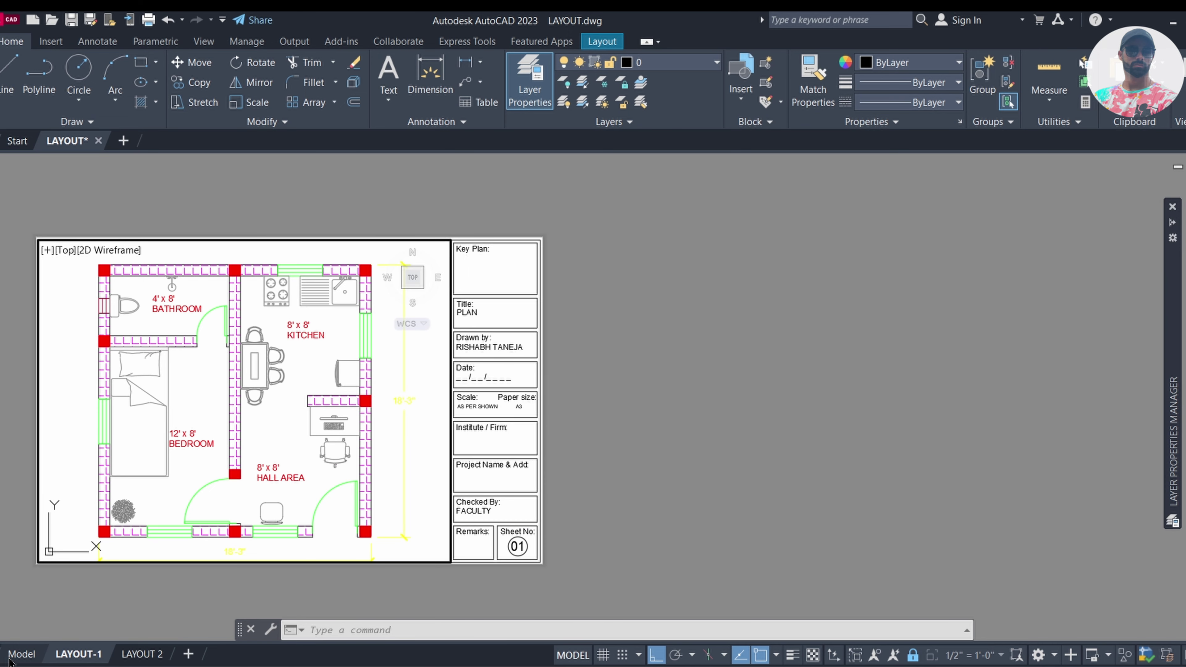
pyautogui.click(19, 654)
pyautogui.moveTo(1171, 233)
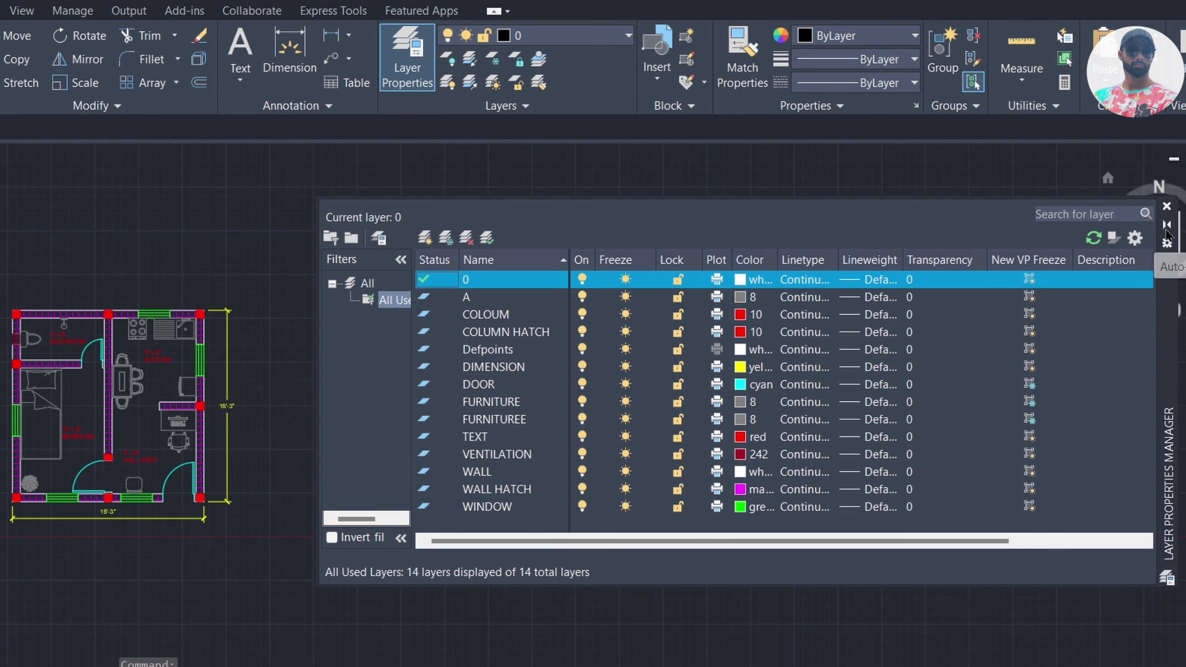
pyautogui.click(631, 369)
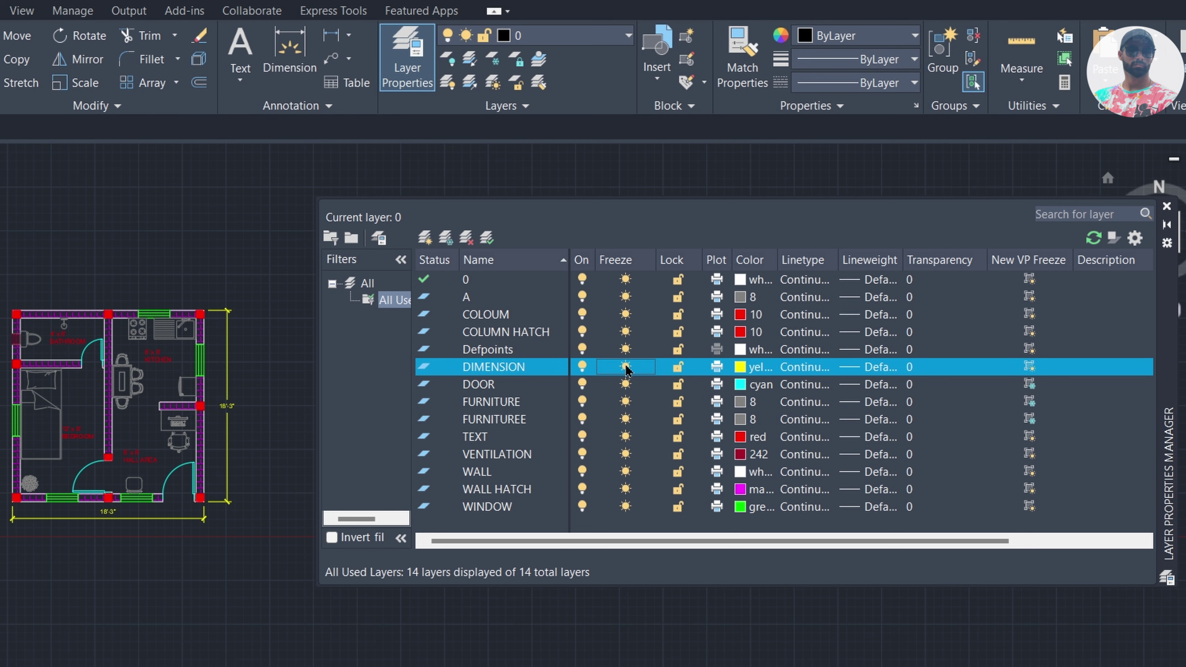
pyautogui.click(626, 402)
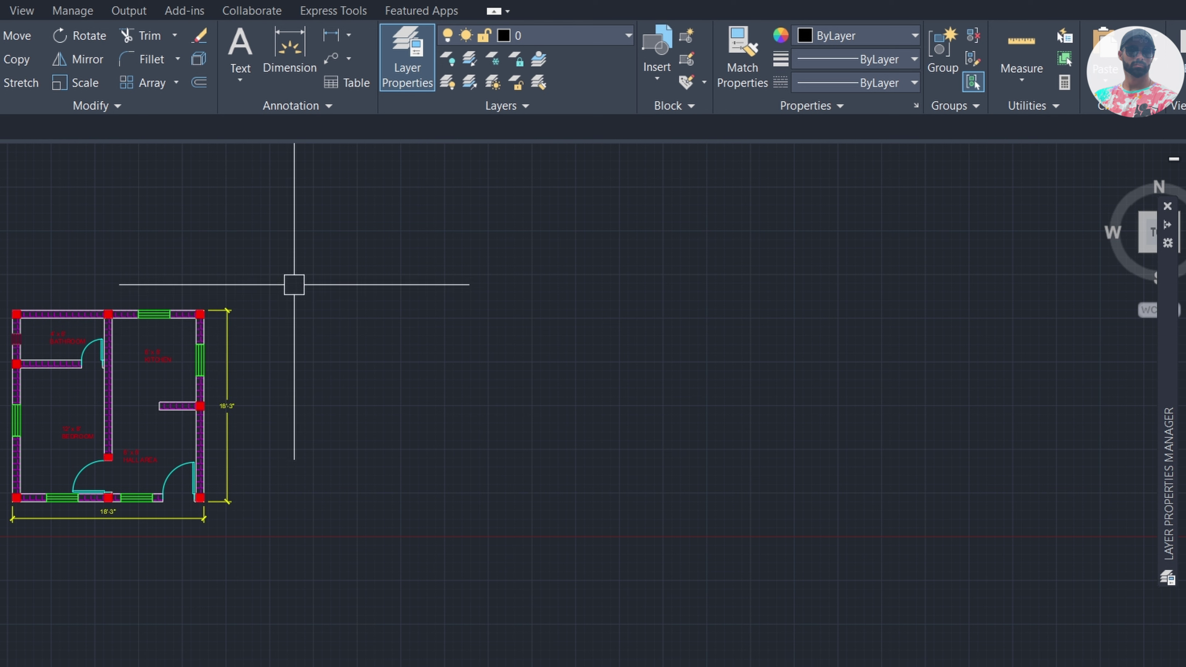
# Move the visible floor plan, including its dimensions, horizontally to the right of its original place
pyautogui.click(300, 260)
pyautogui.click(4, 559)
pyautogui.write('M')
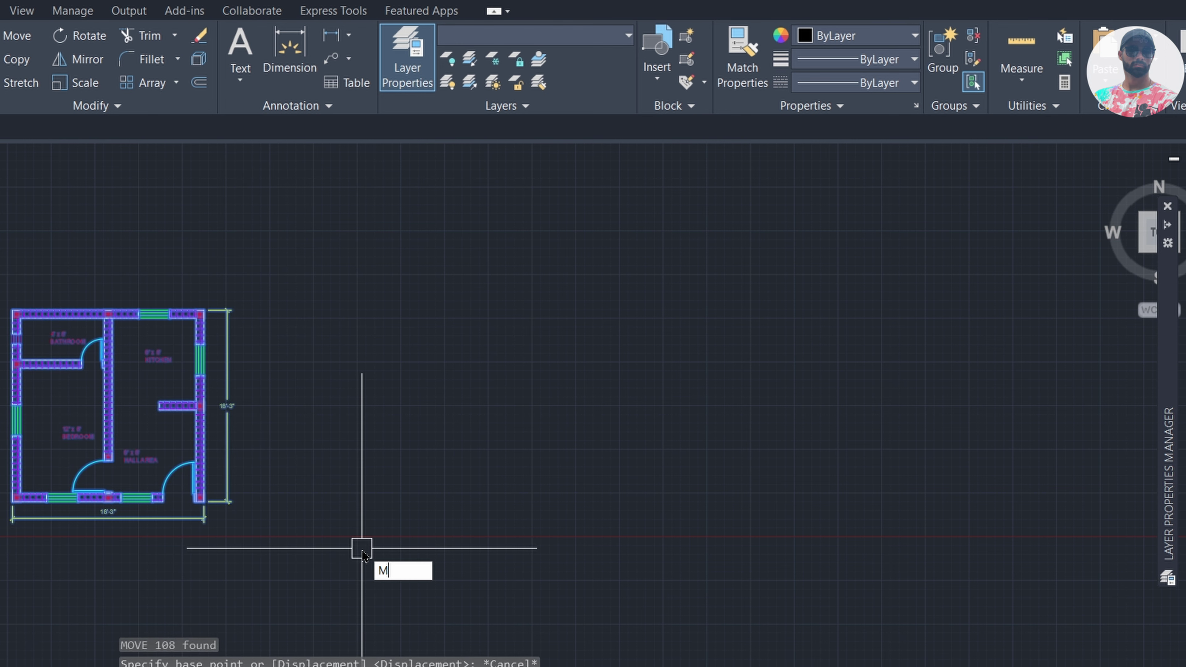
pyautogui.press('Return')
pyautogui.click(301, 535)
pyautogui.click(673, 536)
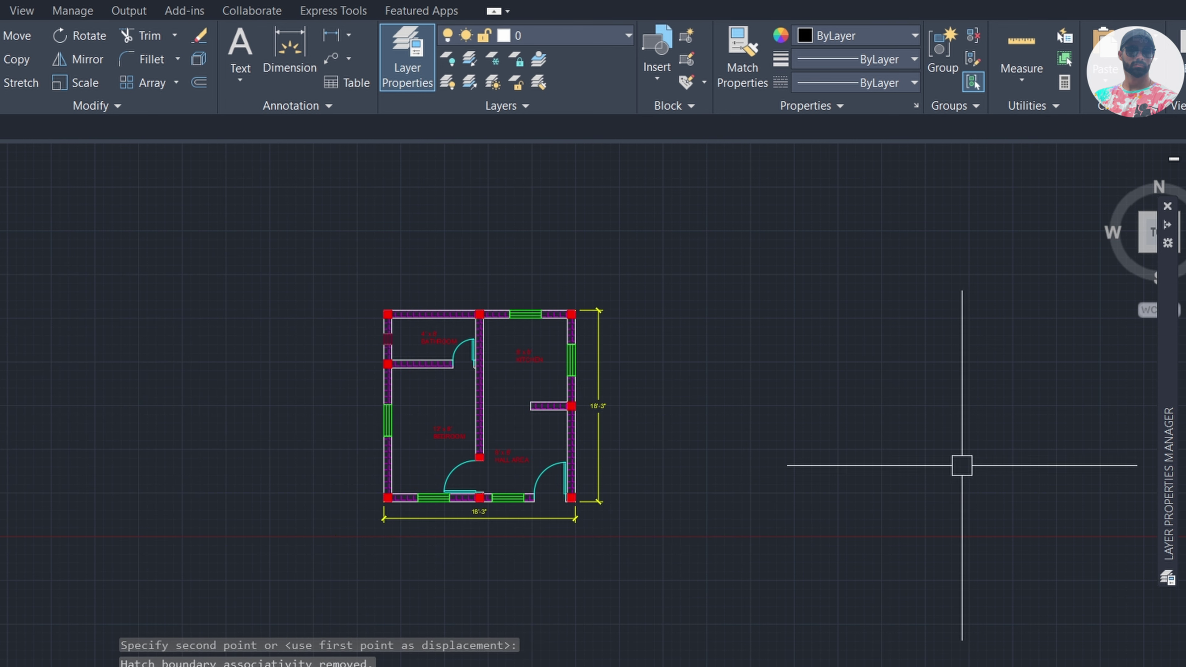
# Thaw the FURNITURE and FURNITUREE layers and collapse the Layer Properties Manager
pyautogui.moveTo(1171, 234)
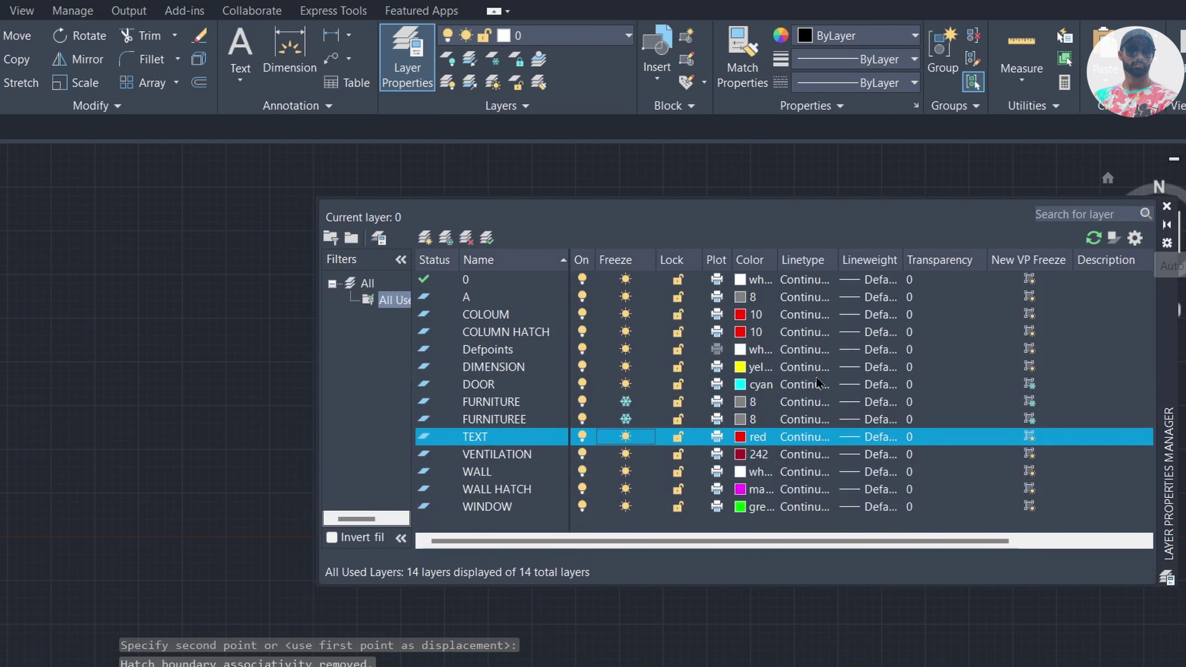
pyautogui.click(625, 419)
pyautogui.click(626, 402)
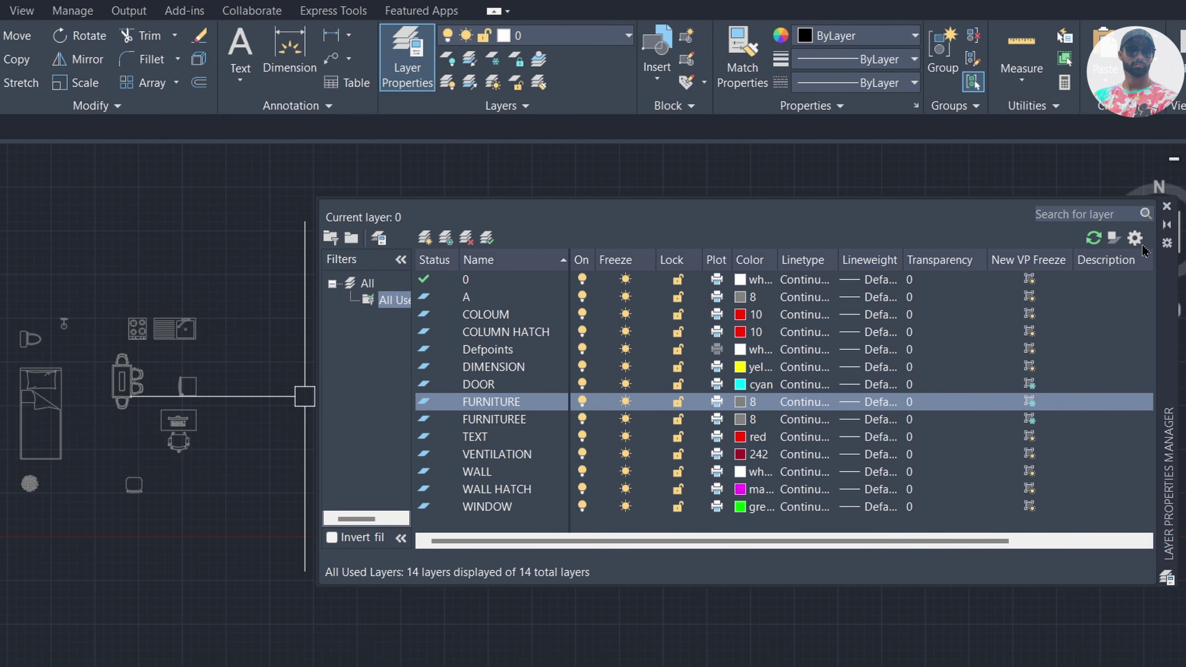
pyautogui.click(1166, 227)
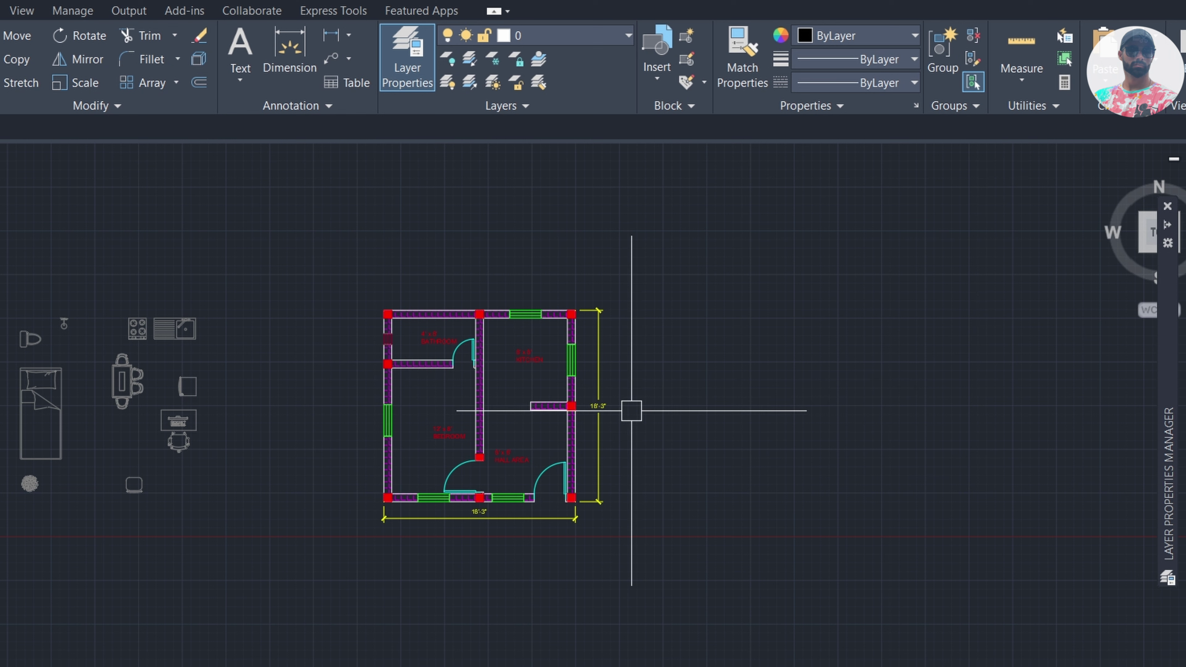
# Undo the layer freeze and thaw changes and the move of the floor plan
pyautogui.write('u')
pyautogui.press('Return')
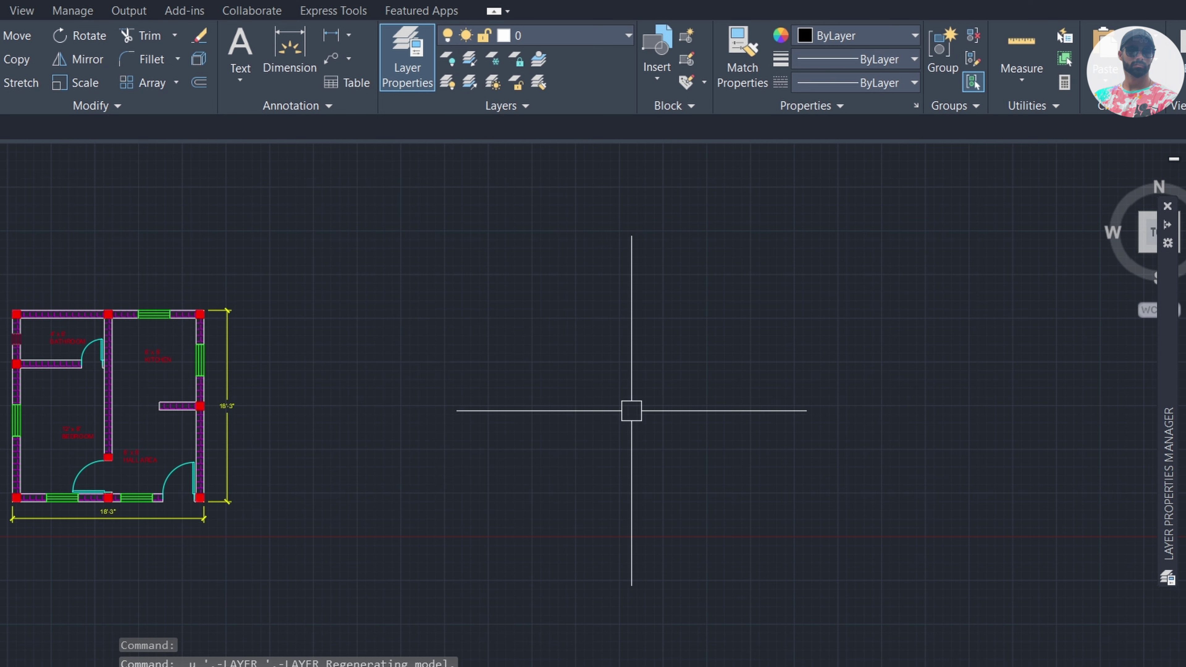
pyautogui.write('u')
pyautogui.press('Return')
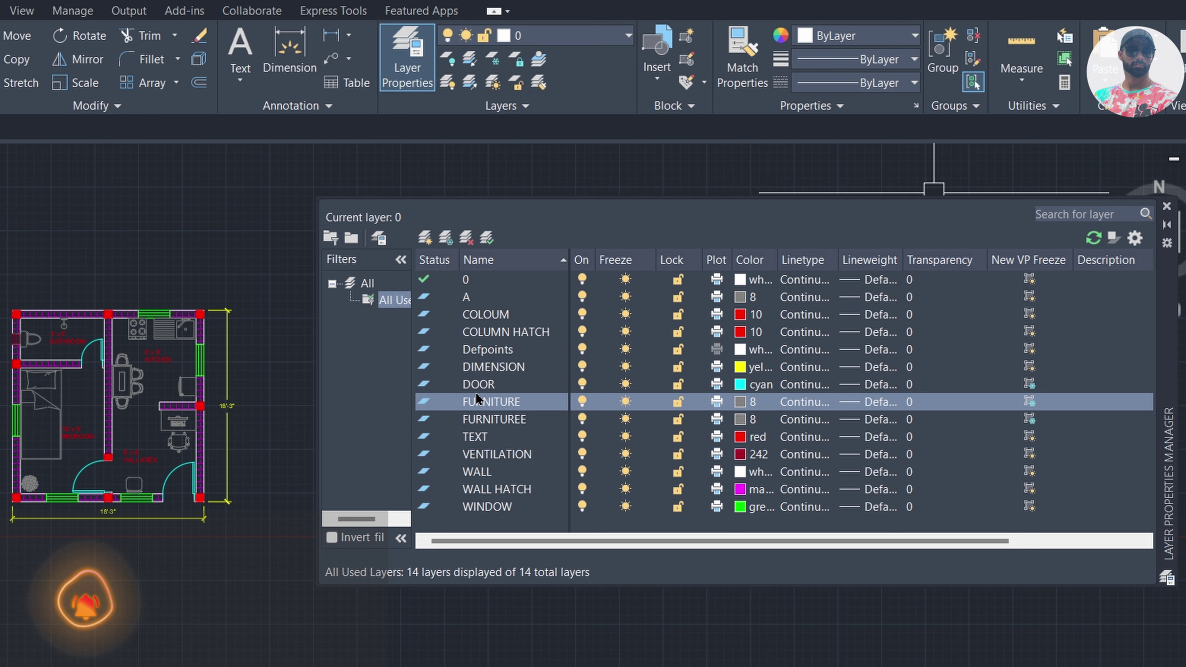
# Create a layer property filter named NEW that lists only layers with the color red
pyautogui.click(326, 239)
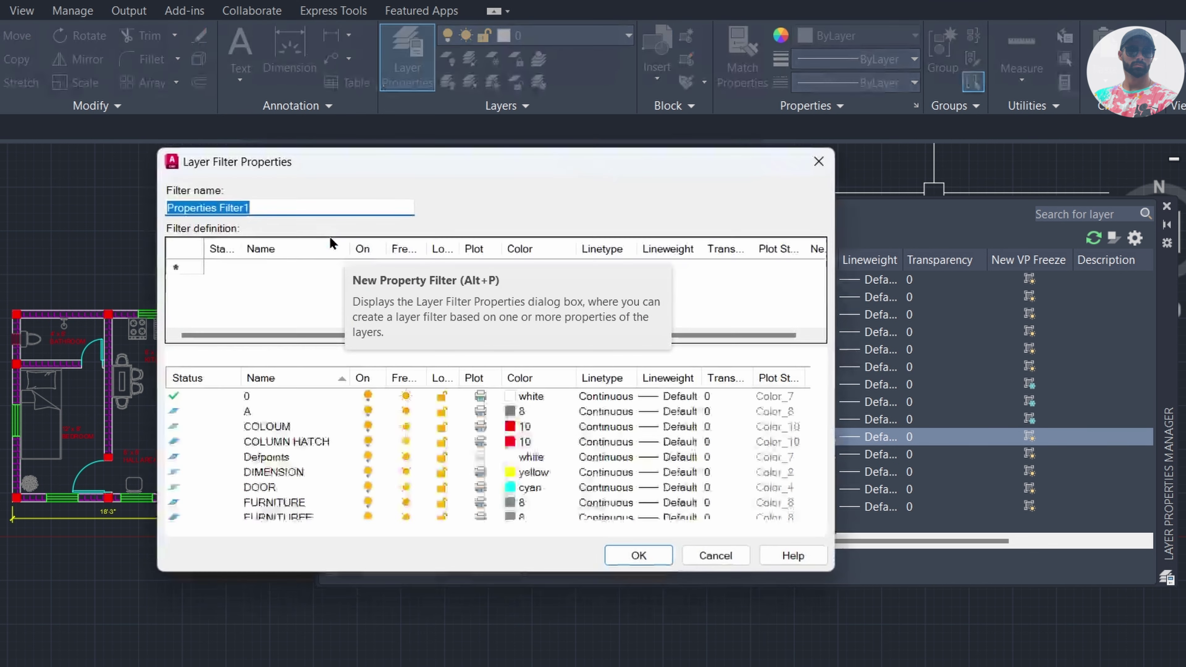
pyautogui.click(268, 203)
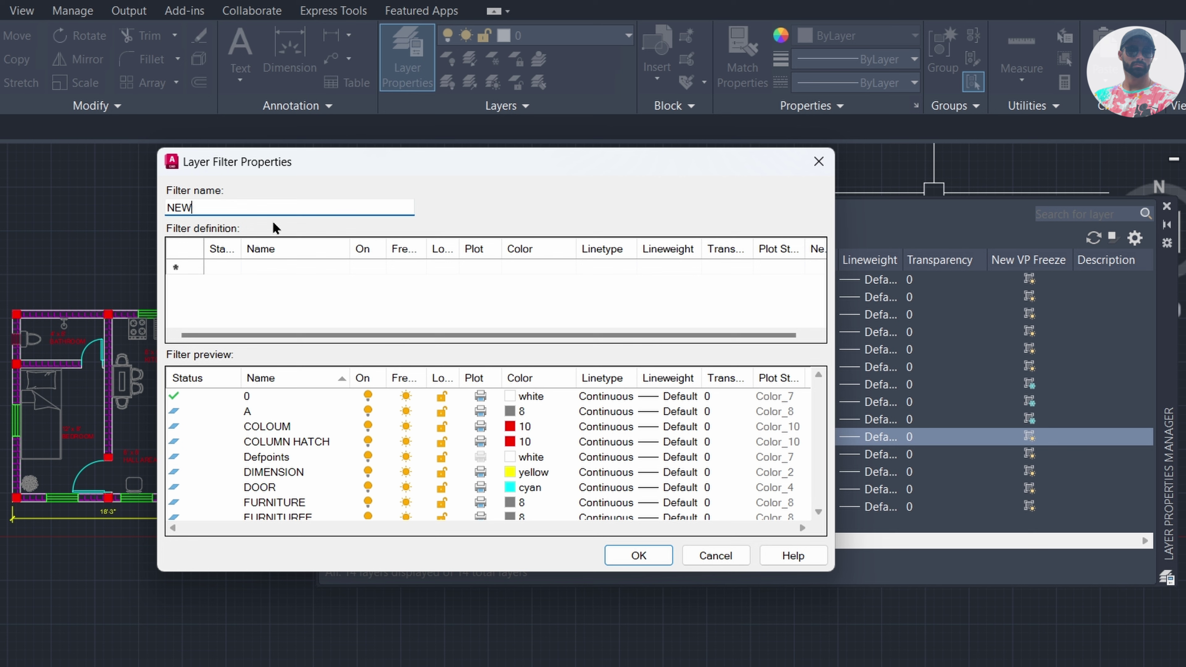
pyautogui.click(527, 265)
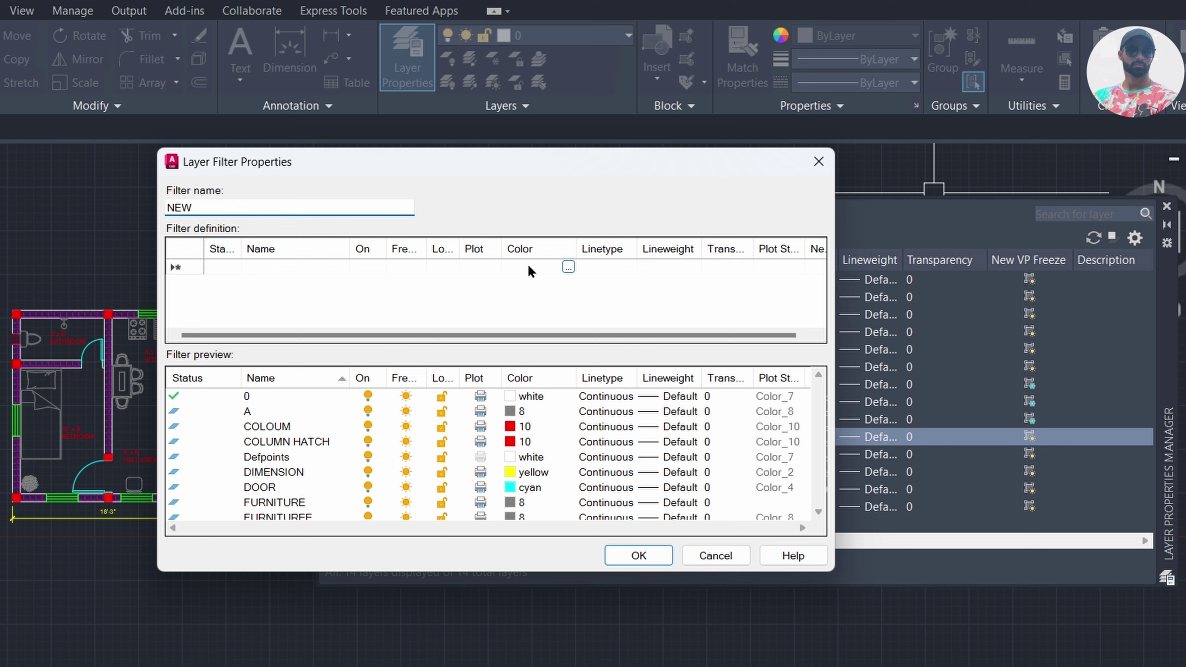
pyautogui.click(567, 268)
pyautogui.click(452, 390)
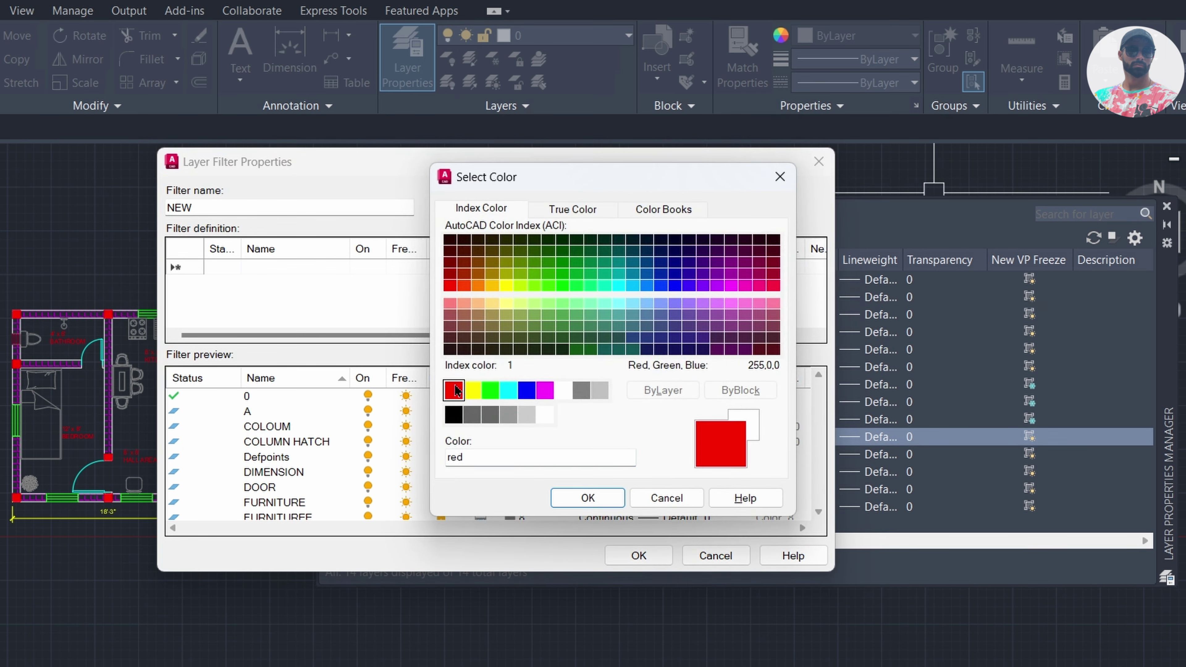
pyautogui.click(587, 497)
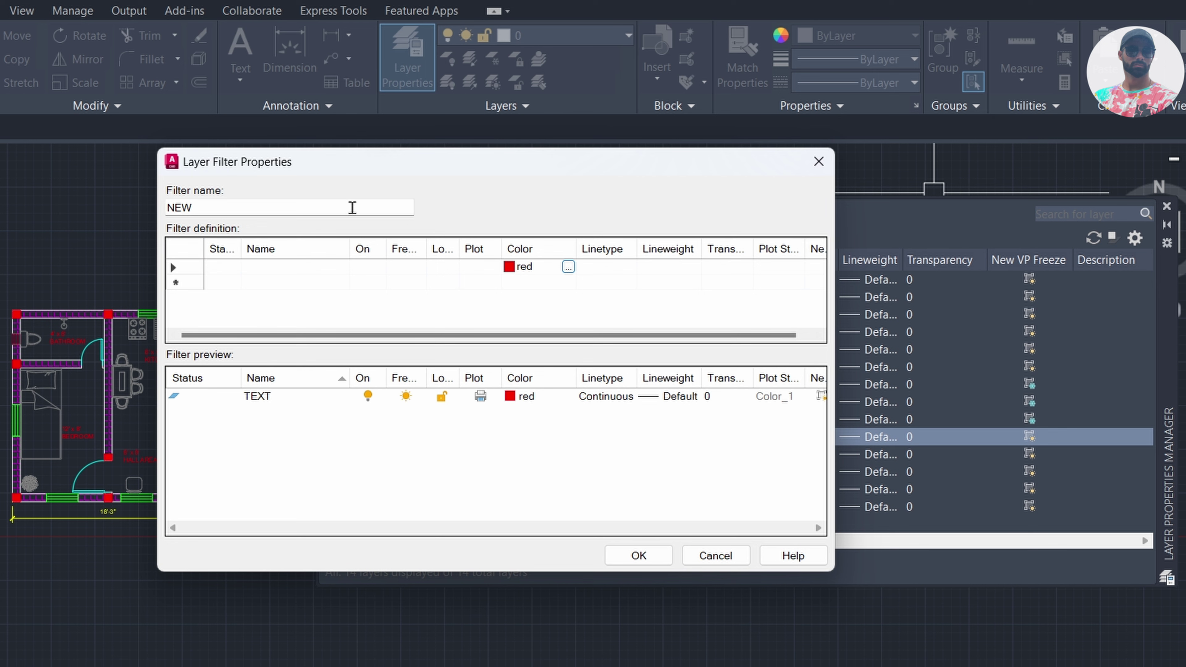
pyautogui.click(638, 556)
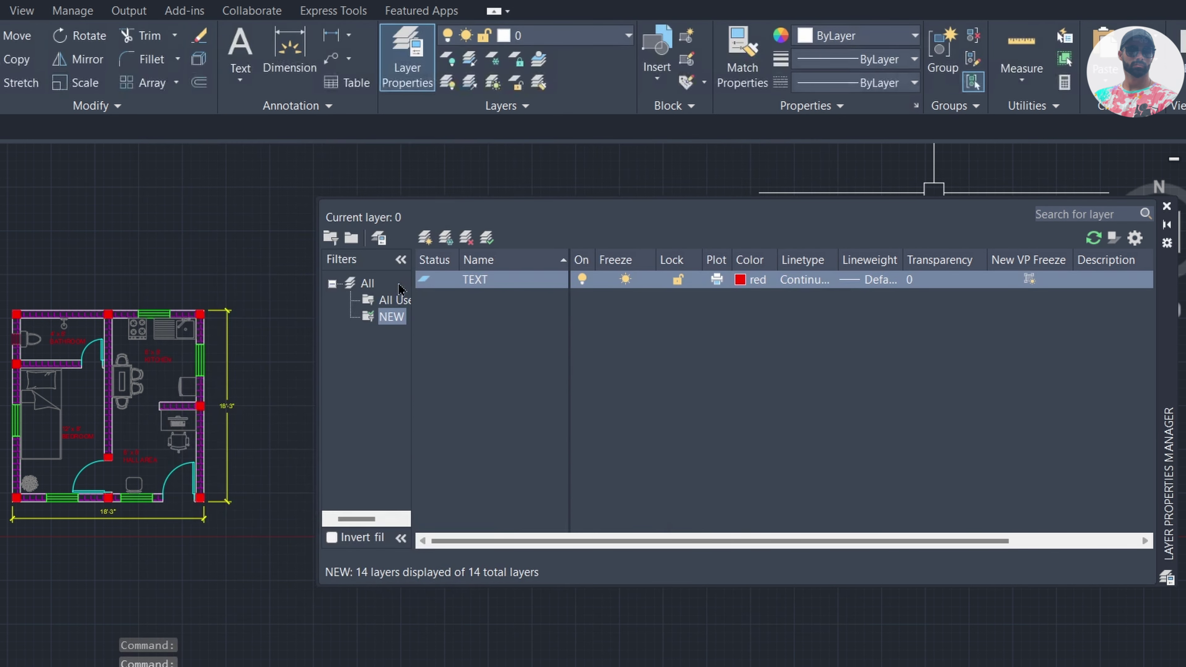
# Create a layer property filter named NEW 2 for layer names starting with D, and display the NEW filter's layers
pyautogui.click(330, 243)
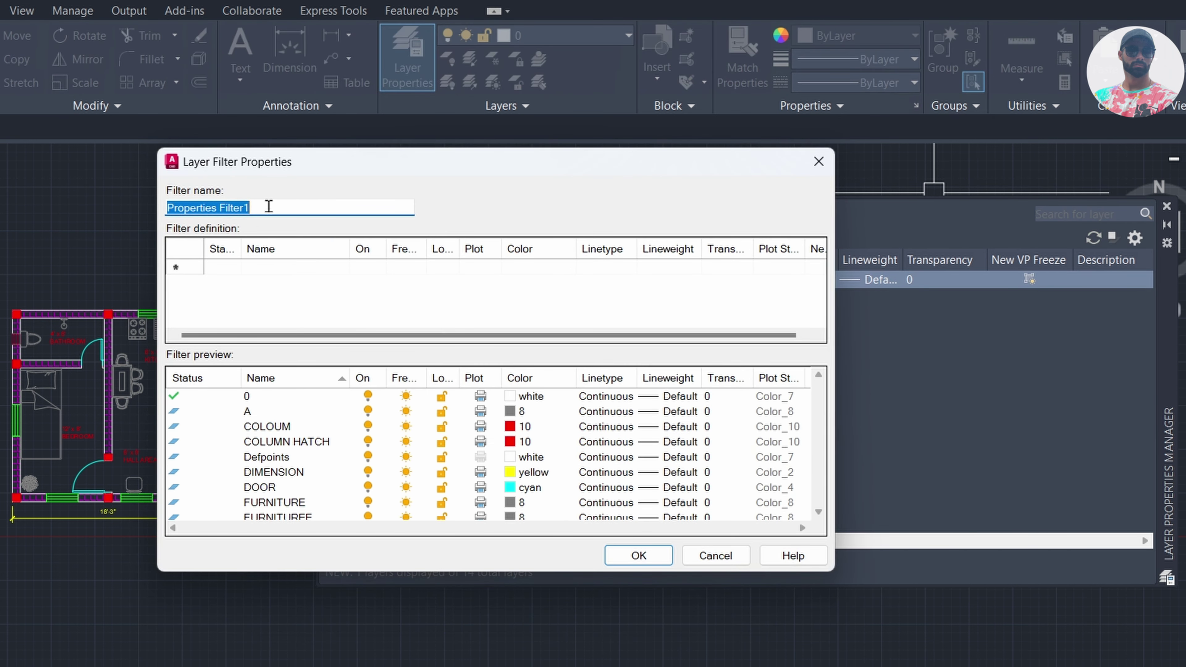
pyautogui.click(269, 206)
pyautogui.press('BackSpace')
pyautogui.write('NE')
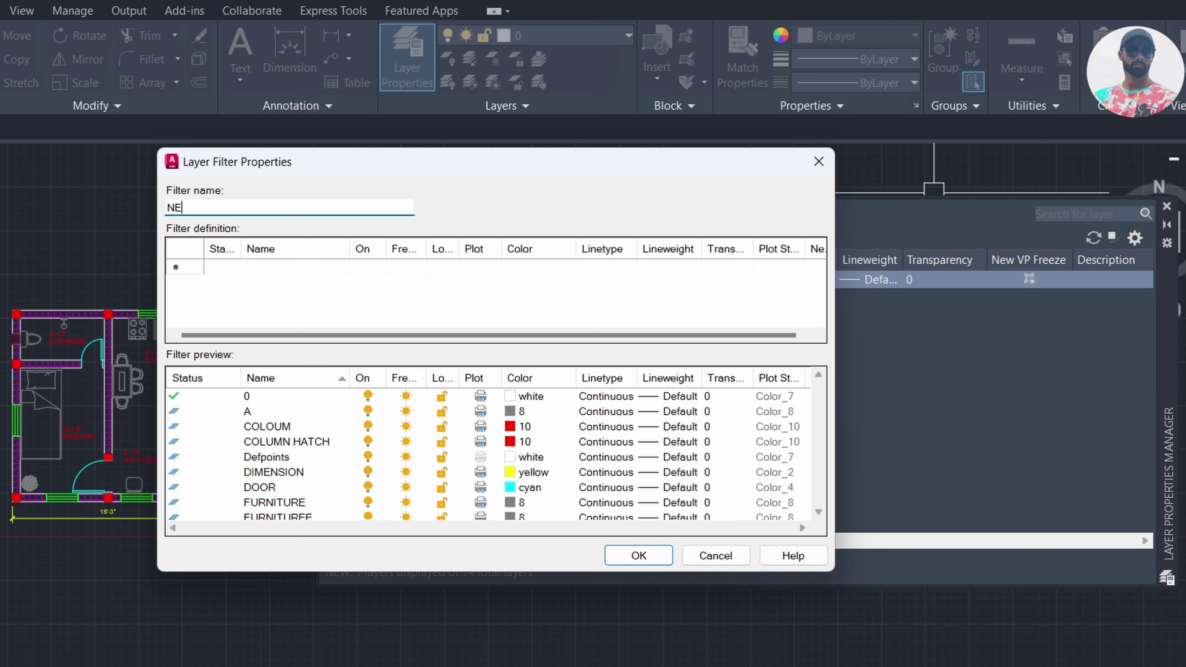
pyautogui.write('W 2')
pyautogui.write('D*')
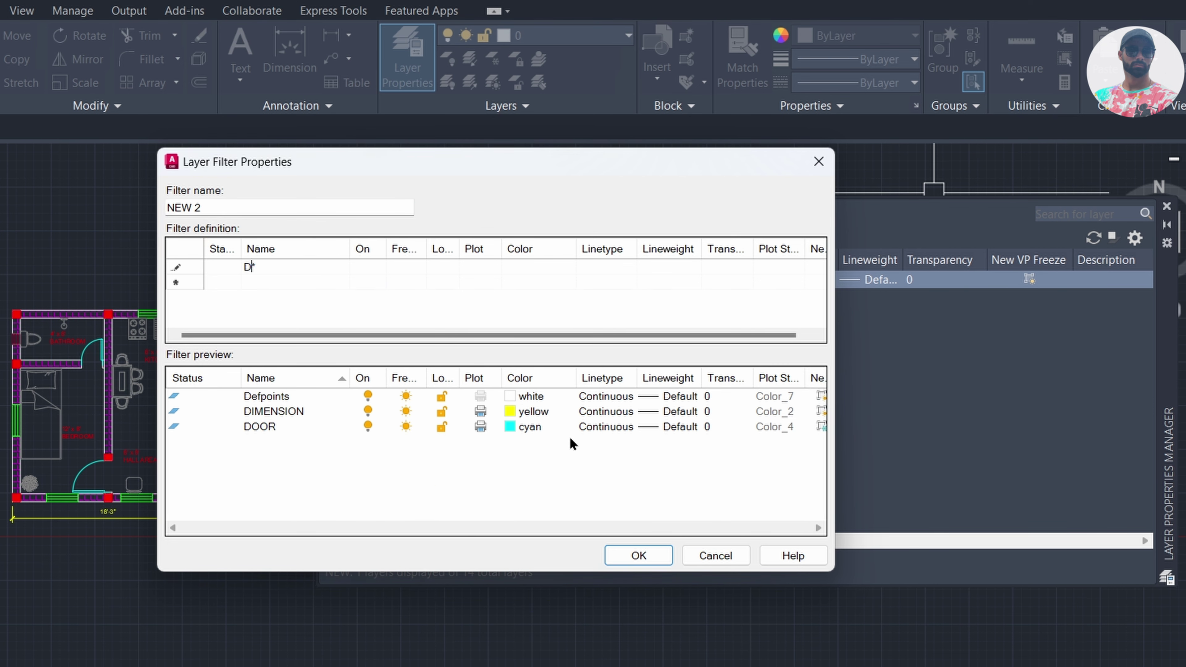
pyautogui.click(649, 554)
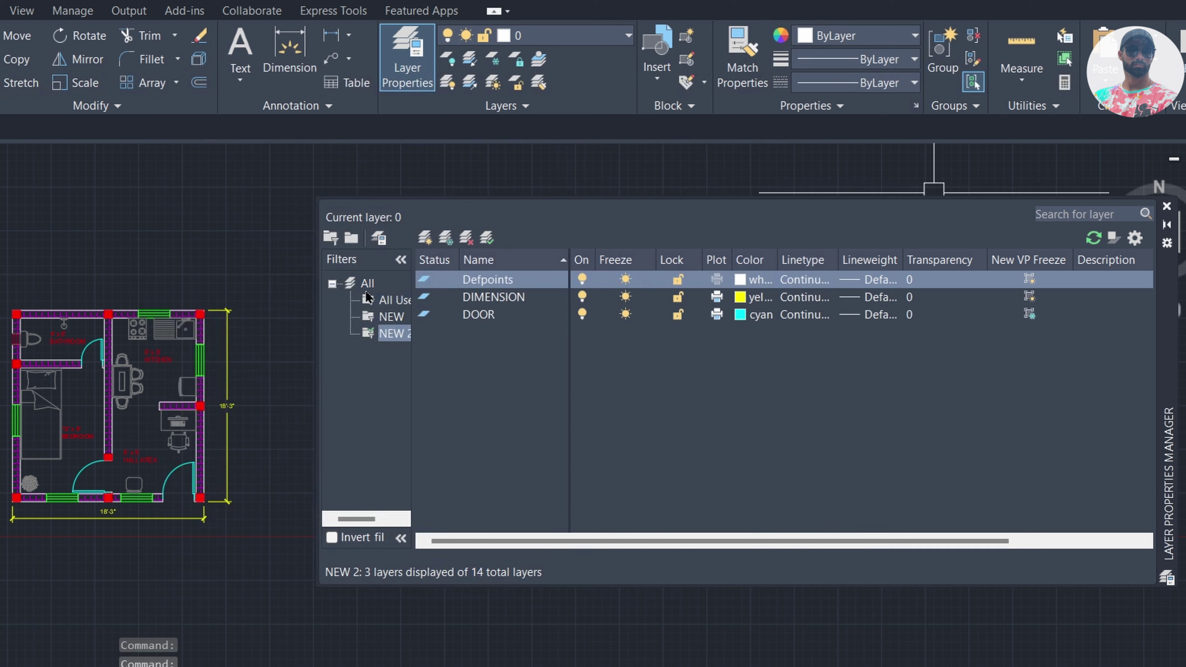
pyautogui.click(392, 317)
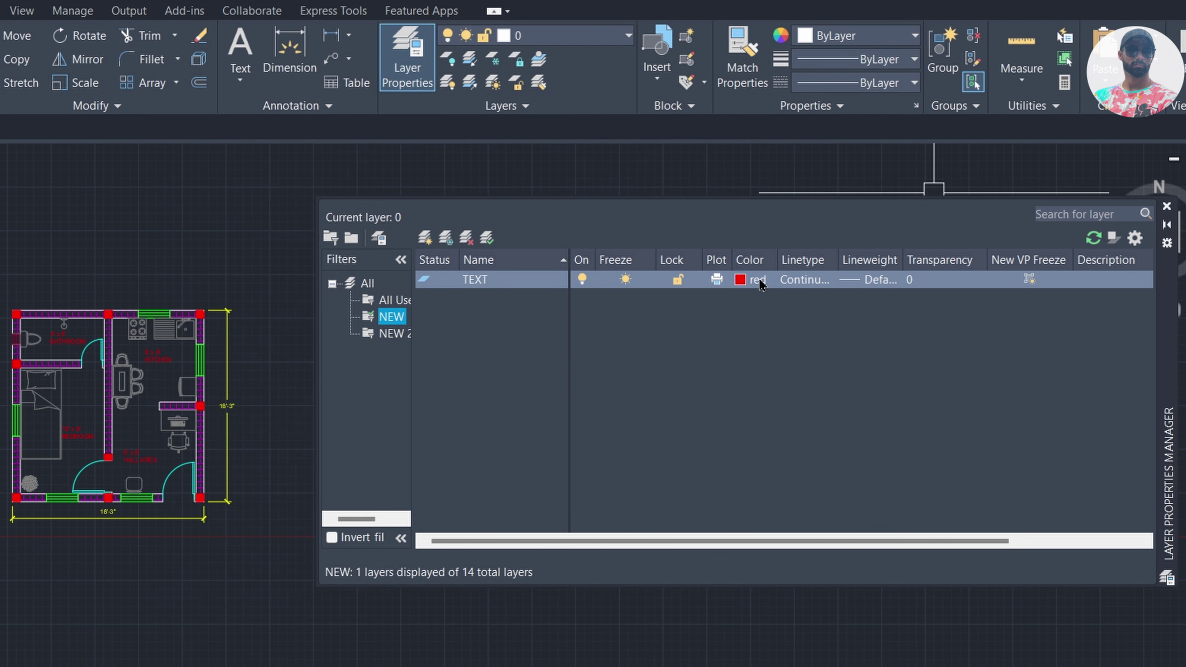
# Display the NEW 2 filter's layers and examine the Defpoints layer's plot setting in LAYOUT-1
pyautogui.click(404, 335)
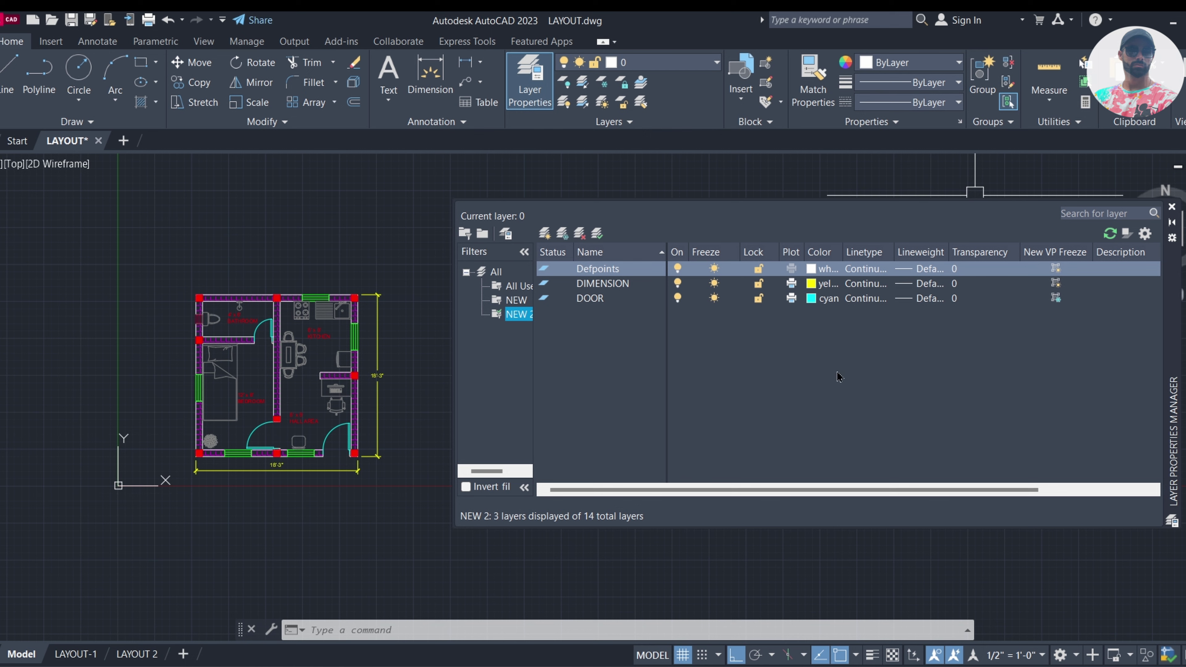
pyautogui.click(77, 654)
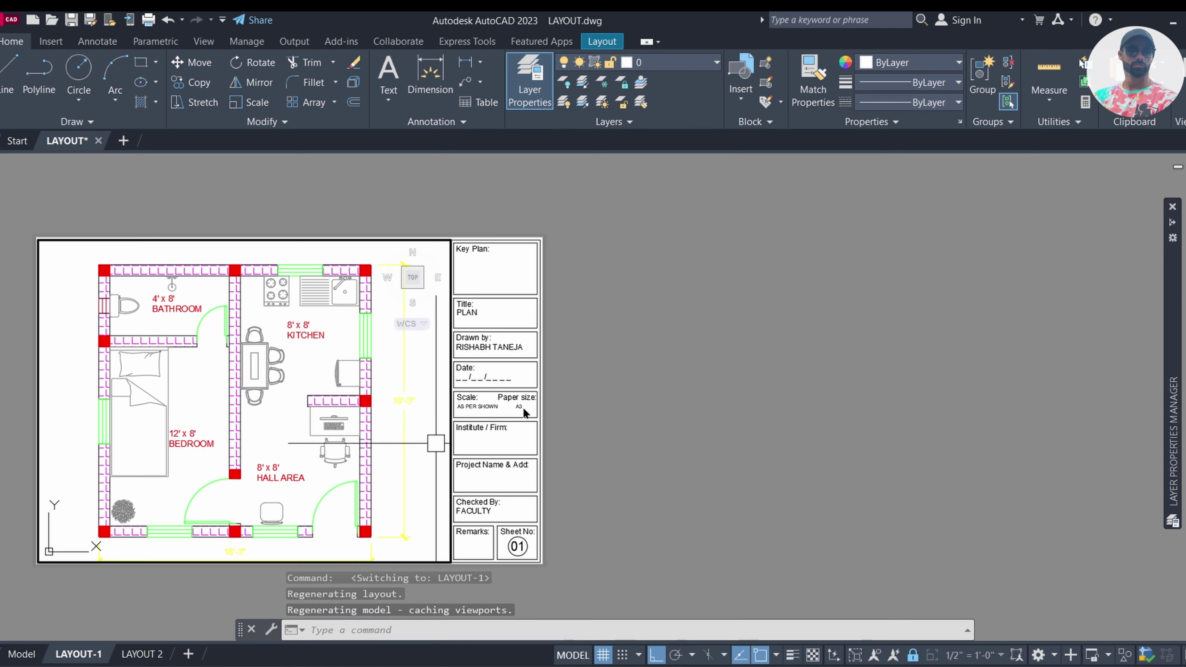
pyautogui.moveTo(1172, 374)
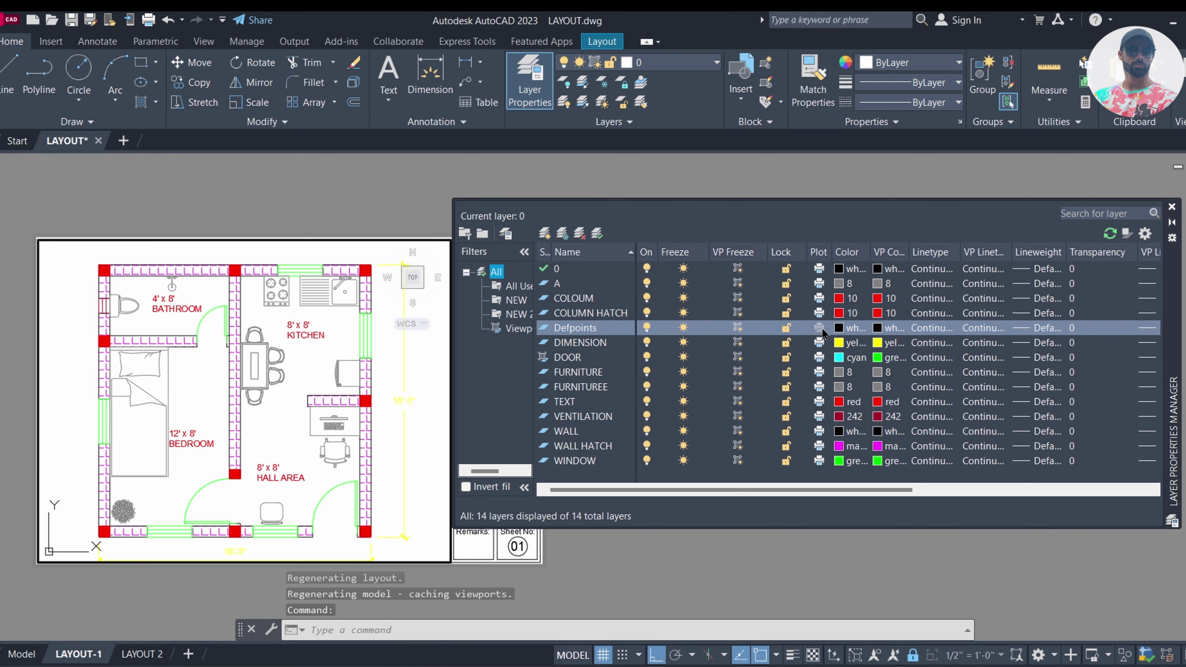
# Create two rectangular viewports of the floor plan on LAYOUT 2, the second diagonally below the first
pyautogui.click(142, 654)
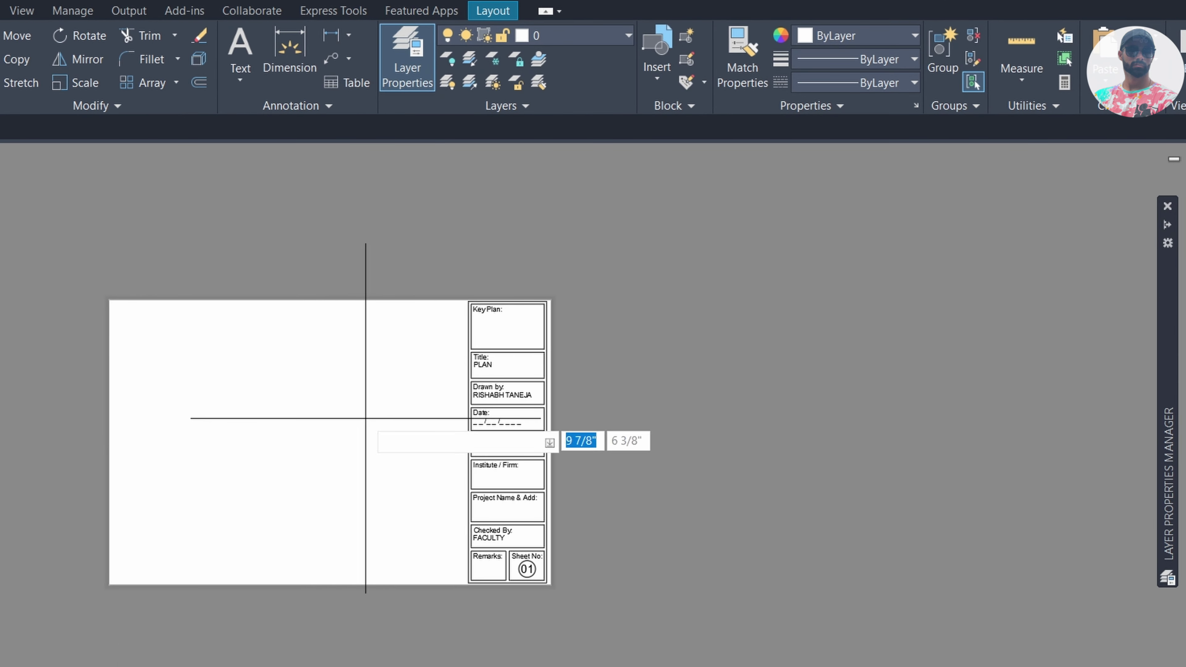
pyautogui.click(117, 309)
pyautogui.click(313, 430)
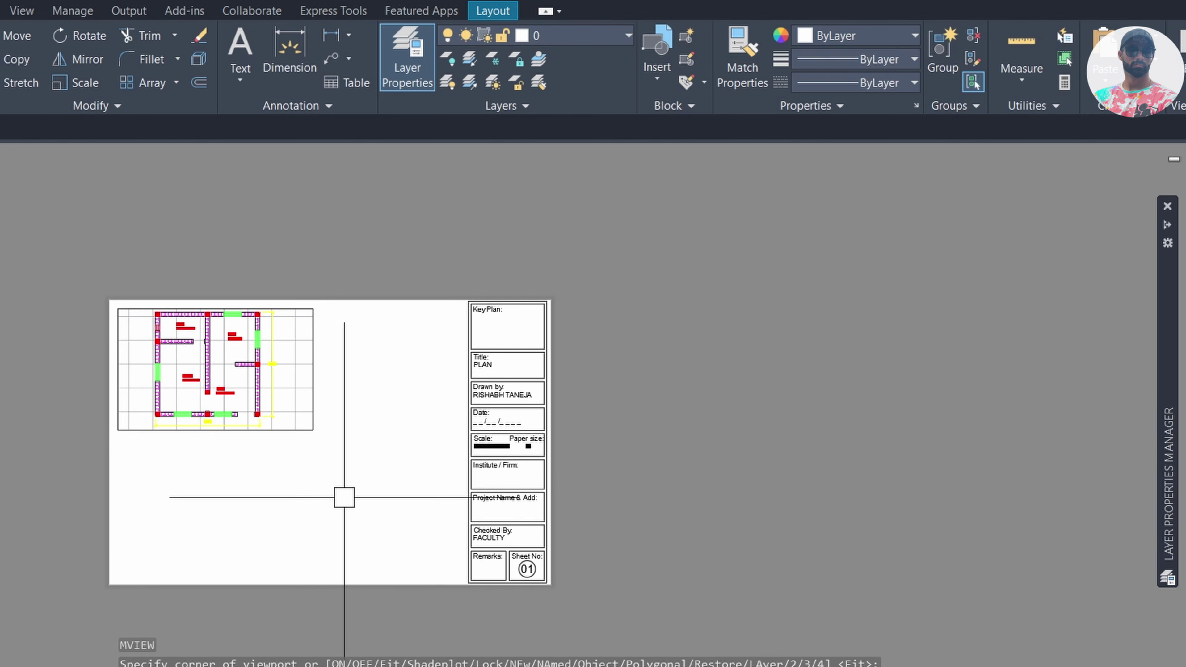
pyautogui.click(215, 430)
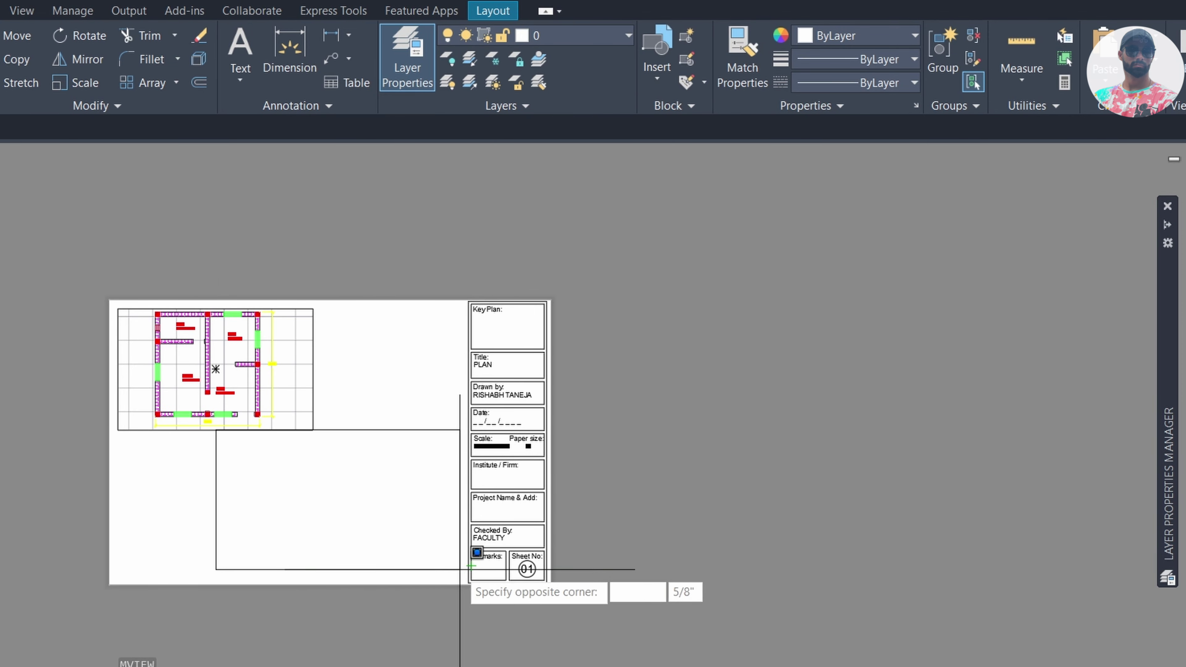
pyautogui.click(407, 566)
pyautogui.click(331, 344)
pyautogui.press('Escape')
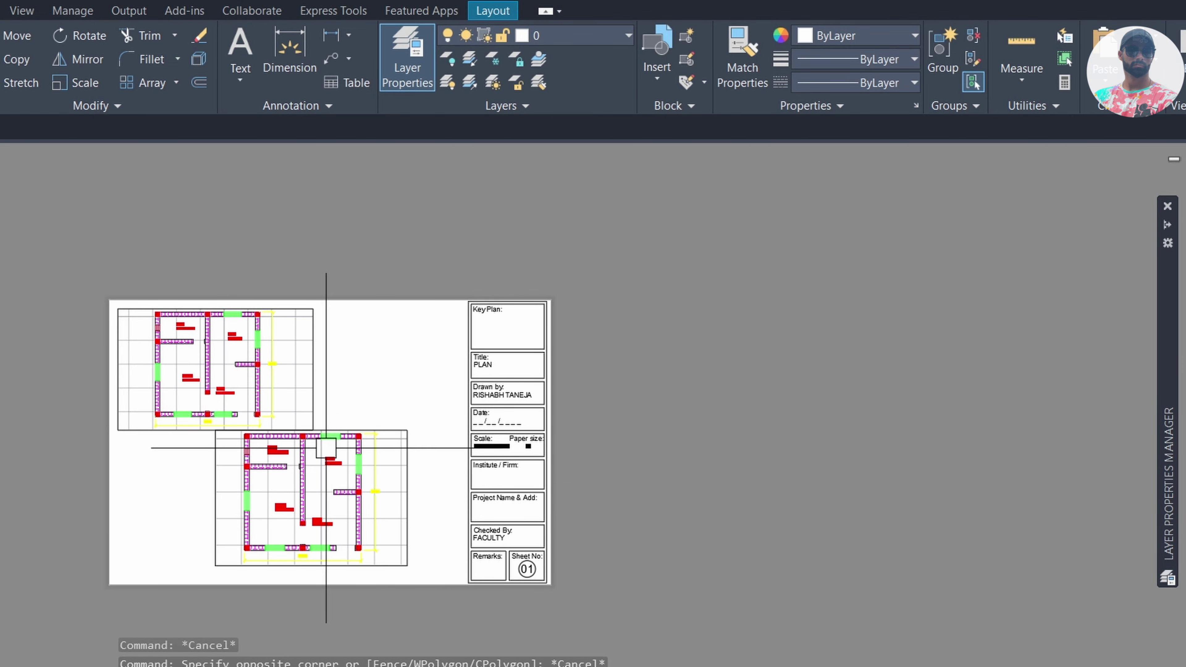
# Assign both viewport frames on LAYOUT 2 to the Defpoints layer
pyautogui.click(313, 356)
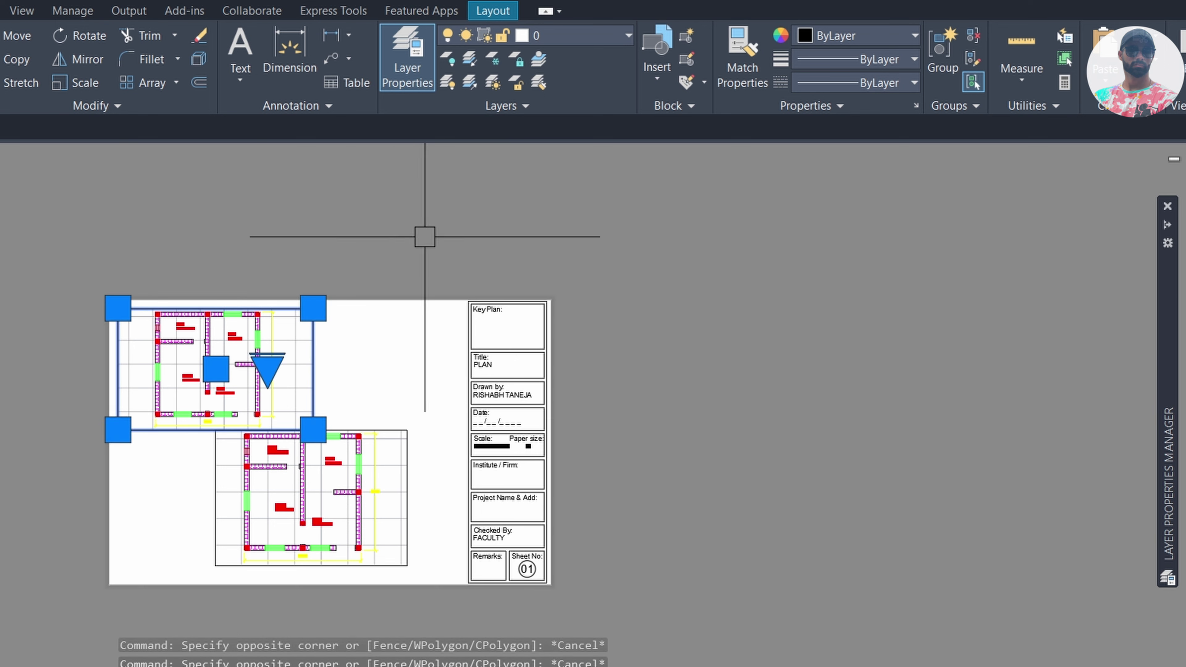
pyautogui.click(561, 35)
pyautogui.click(547, 149)
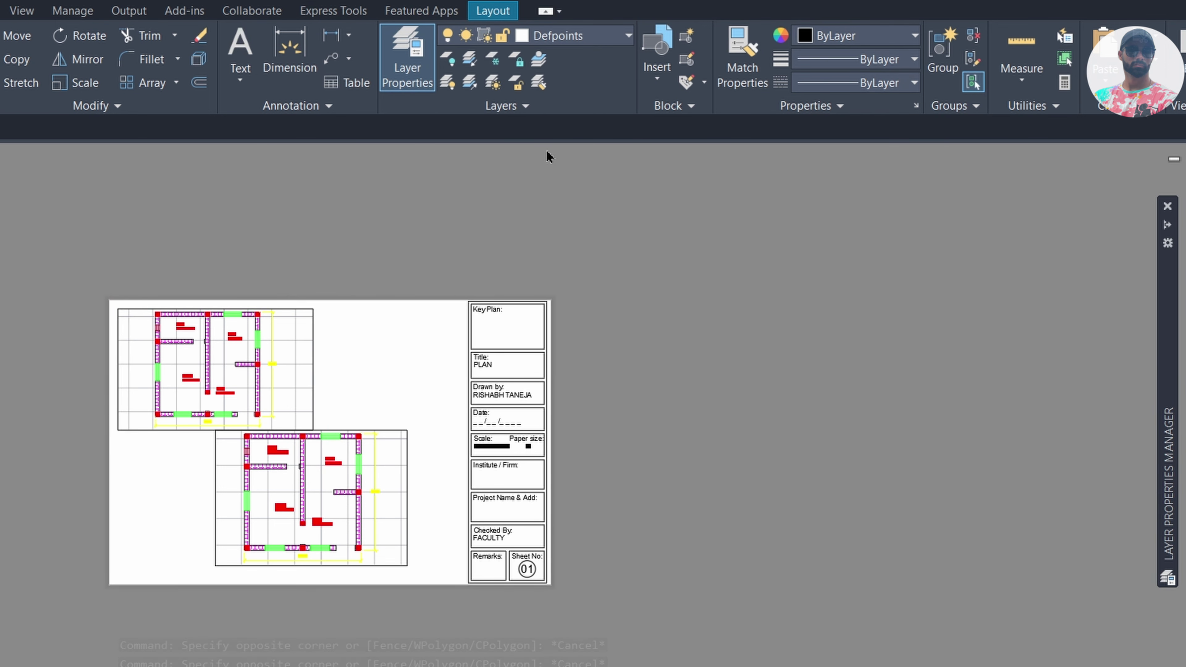
pyautogui.press('Escape')
pyautogui.click(407, 447)
pyautogui.click(560, 35)
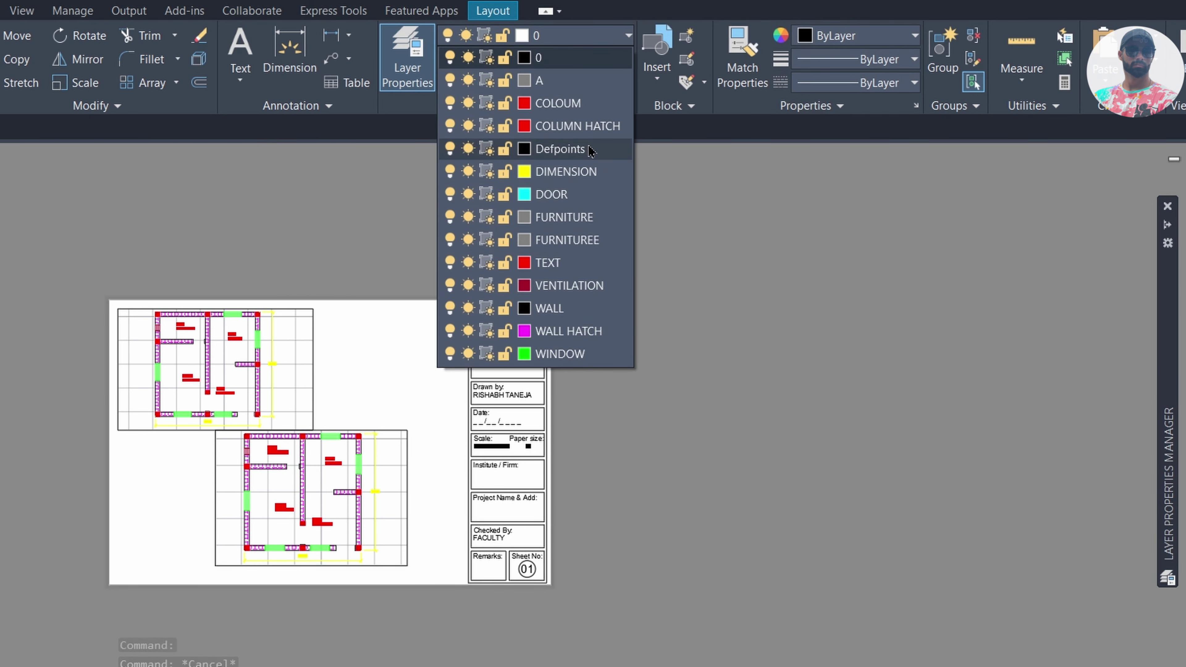
pyautogui.click(560, 148)
pyautogui.press('Escape')
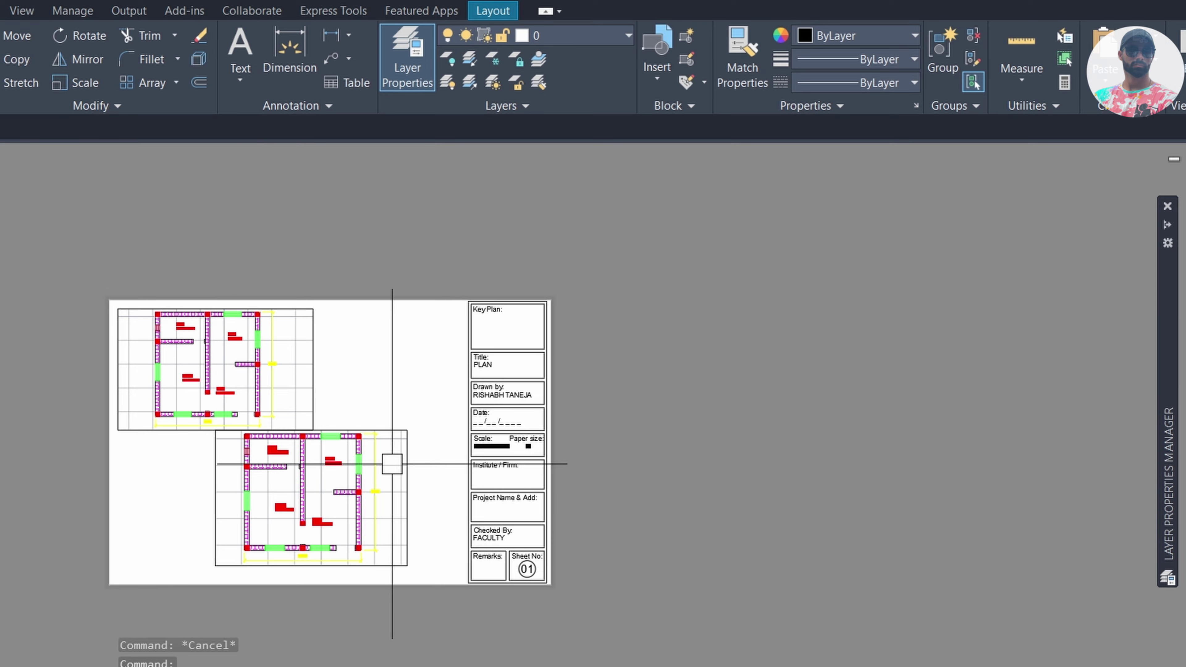
# Preview LAYOUT 2 as a single-sheet plot with DWG To PDF.pc3, and leave without plotting
pyautogui.hotkey('ctrl', 'p')
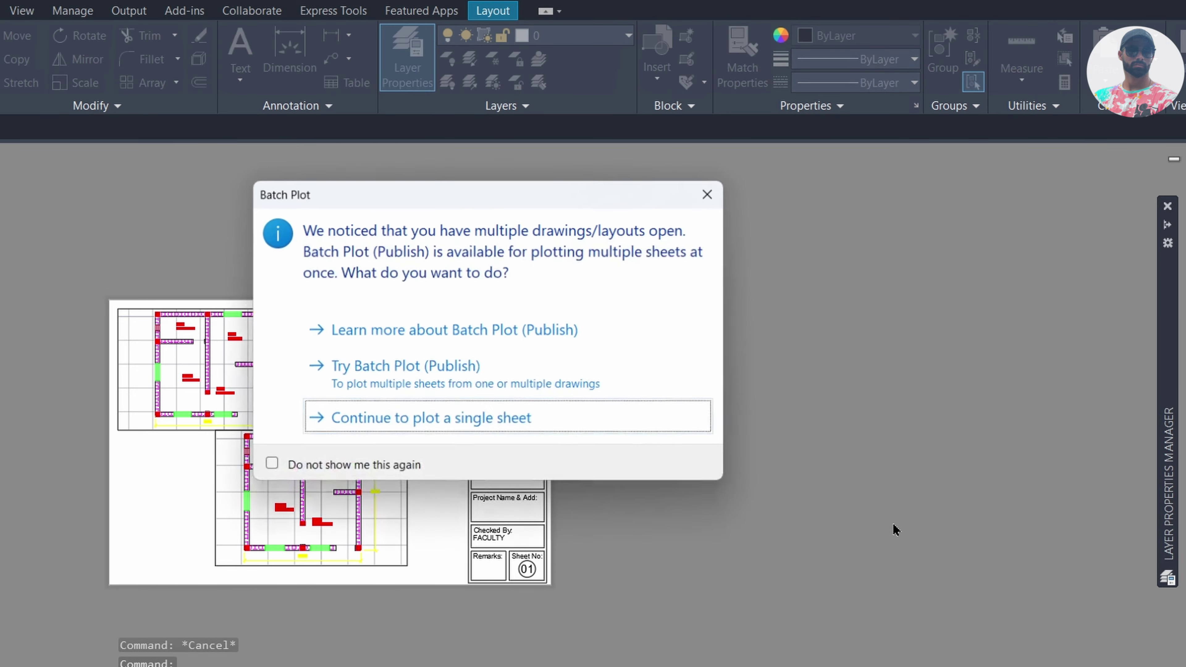
pyautogui.click(547, 424)
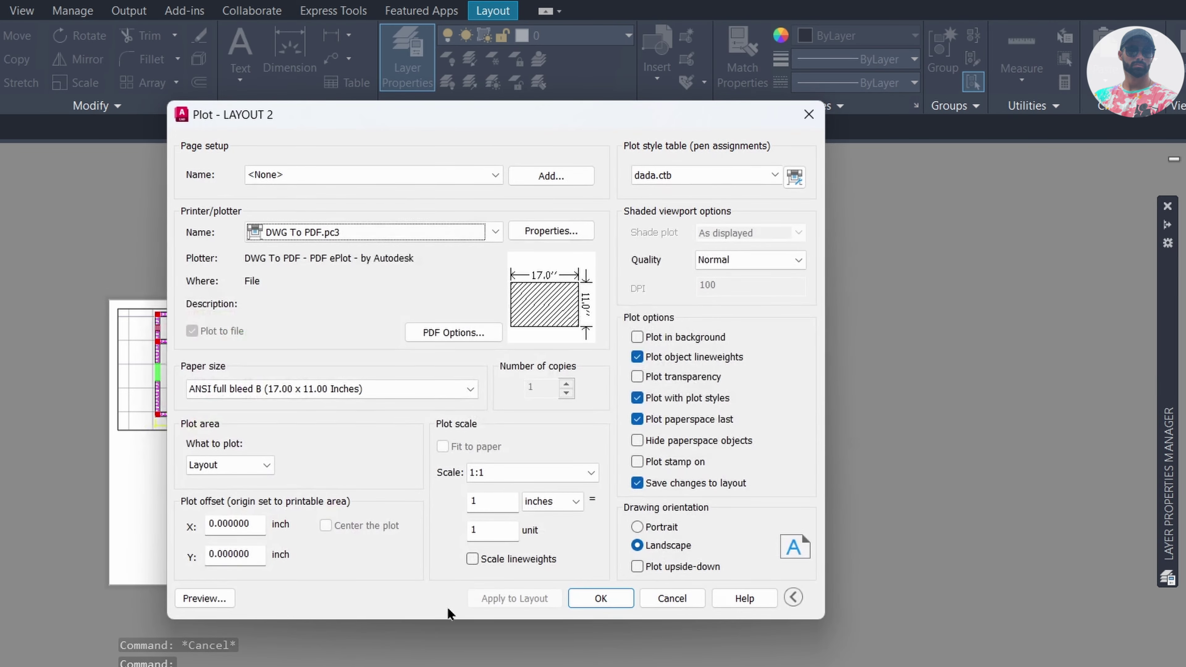
pyautogui.click(205, 598)
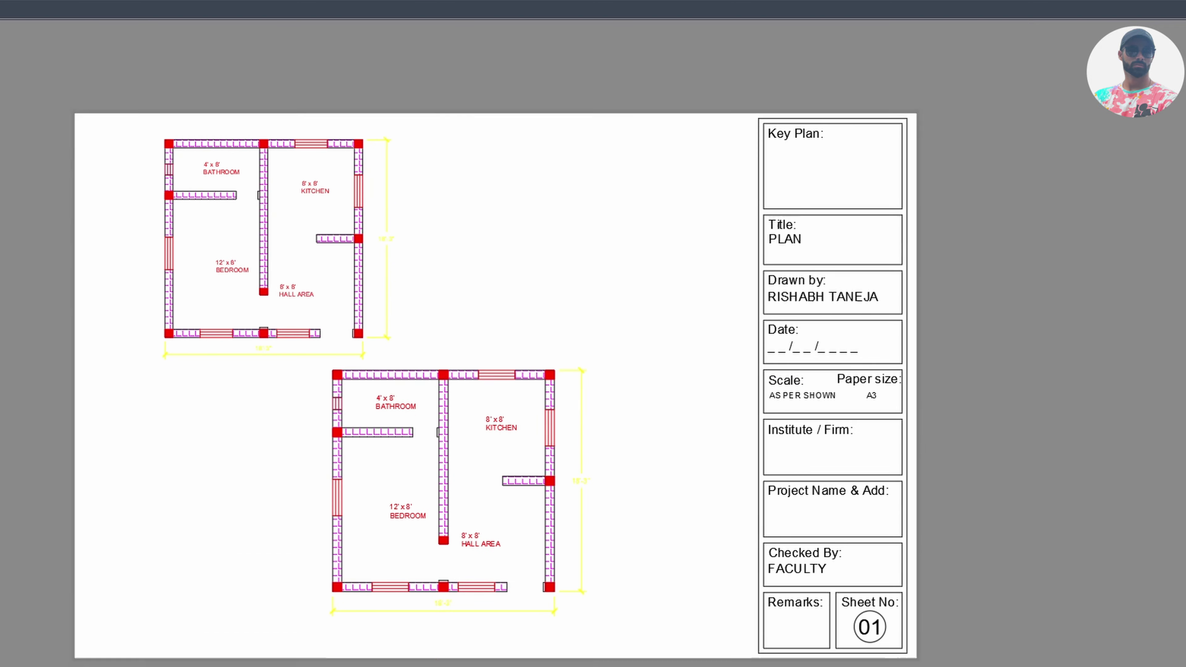
pyautogui.press('Escape')
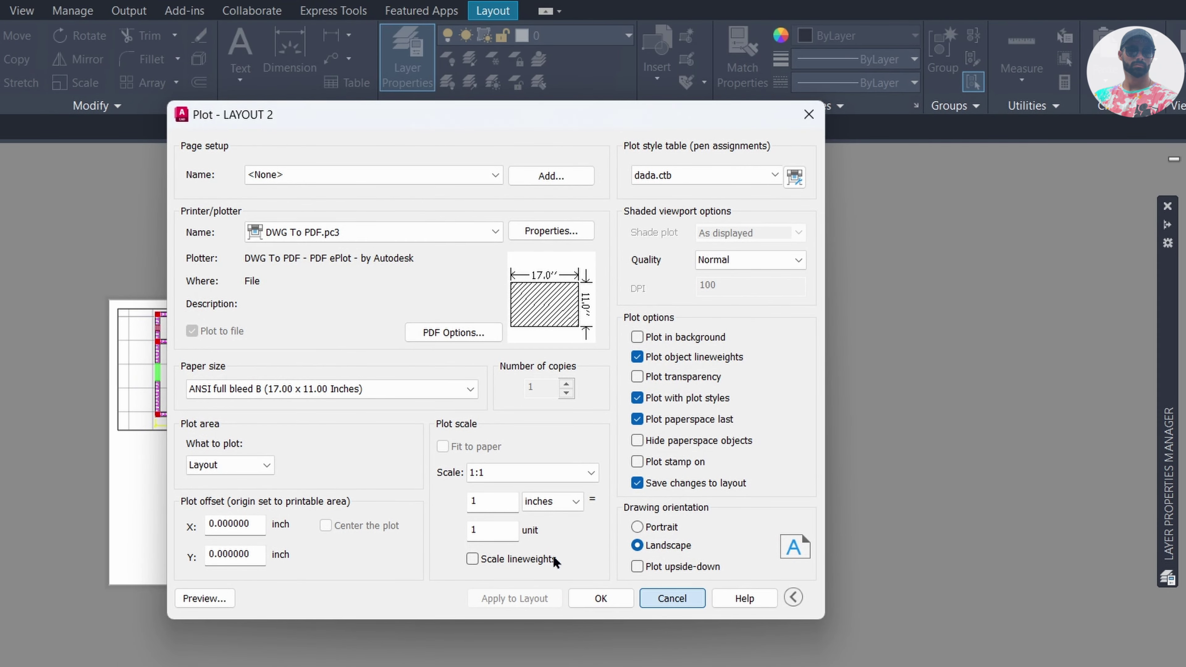
pyautogui.press('Escape')
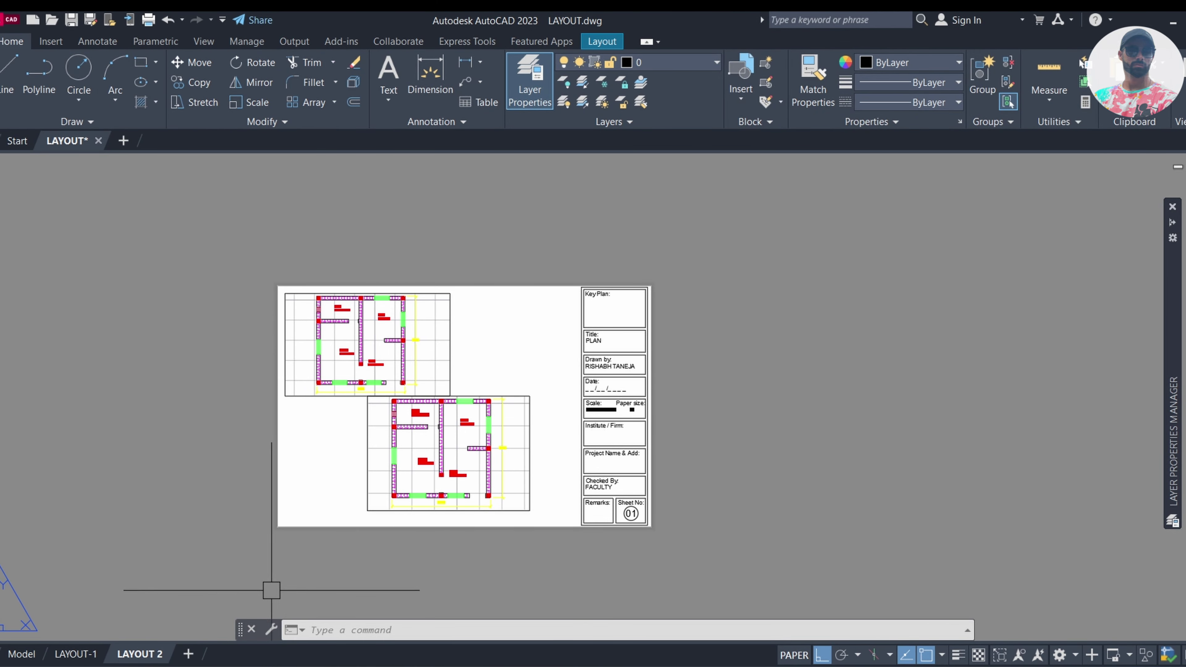
# Return to model space and create a layer group filter named FLOORING
pyautogui.click(21, 653)
pyautogui.moveTo(1172, 448)
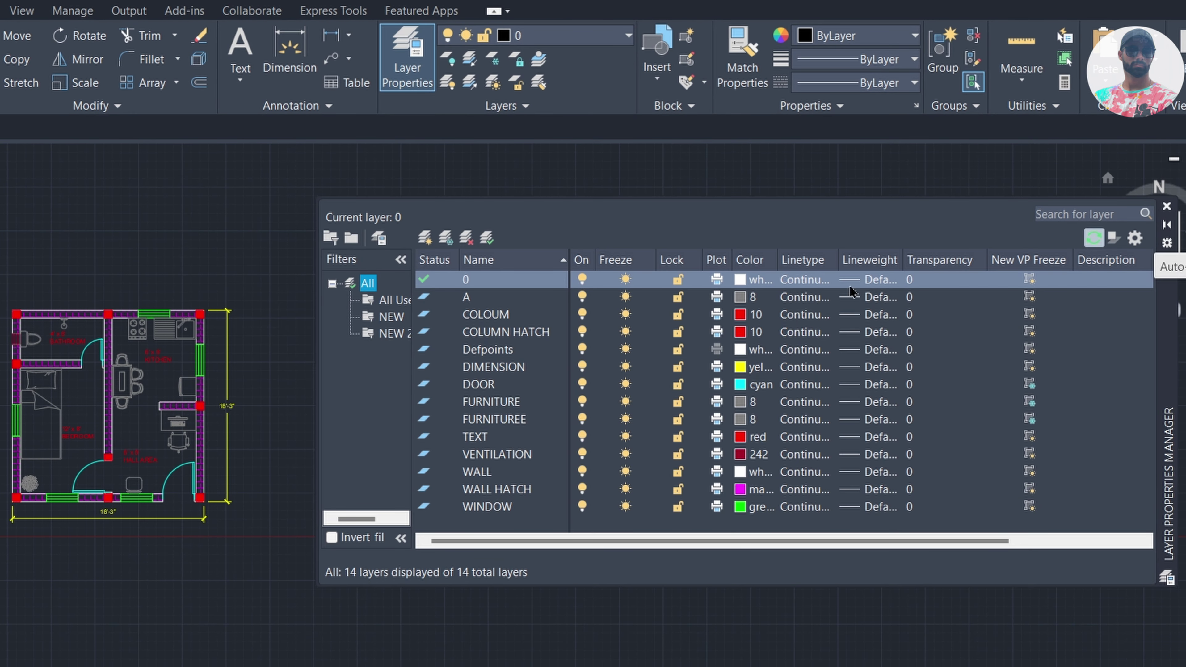
pyautogui.click(358, 244)
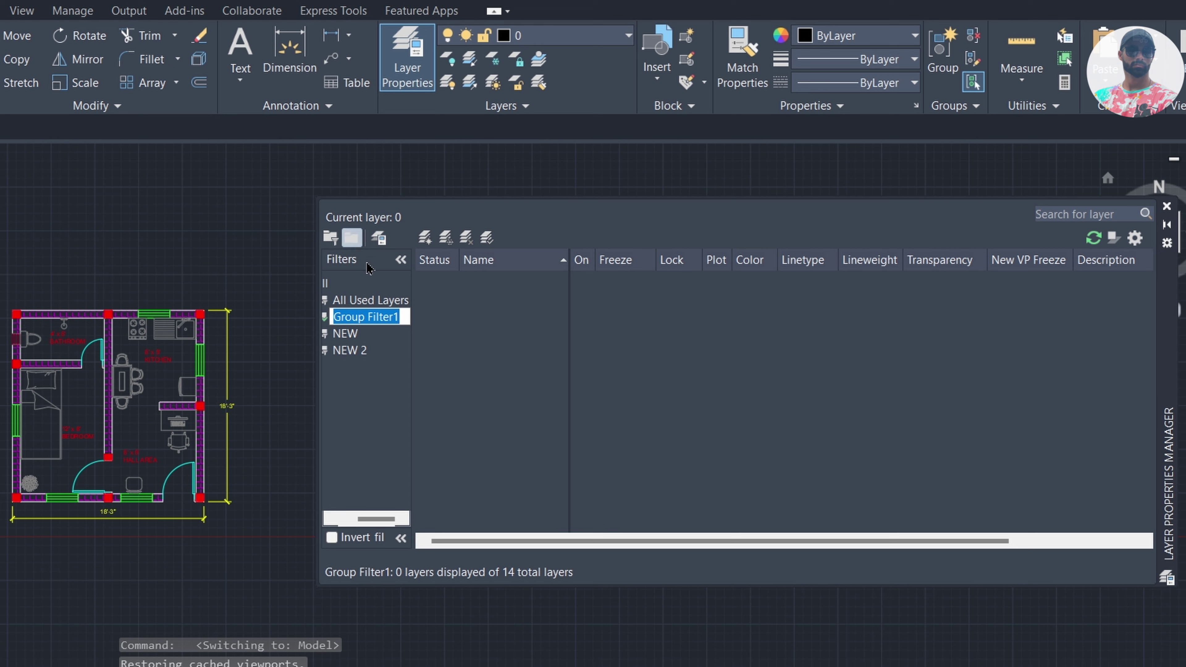
pyautogui.write('FLOO')
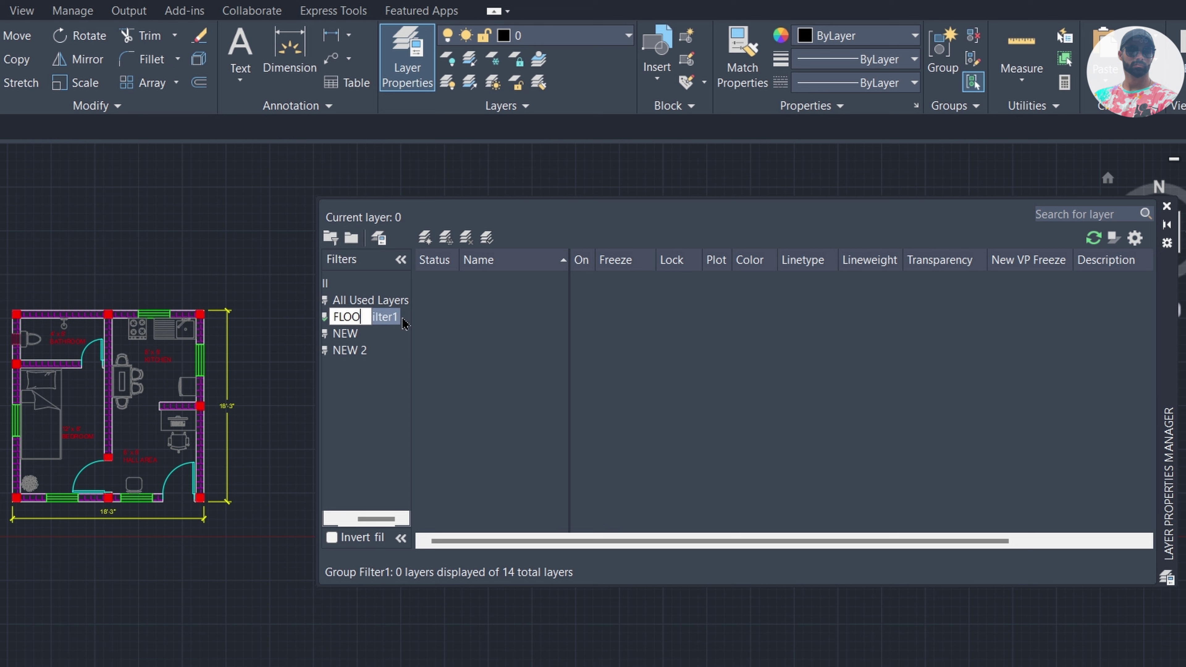
pyautogui.write('RING')
pyautogui.press('Return')
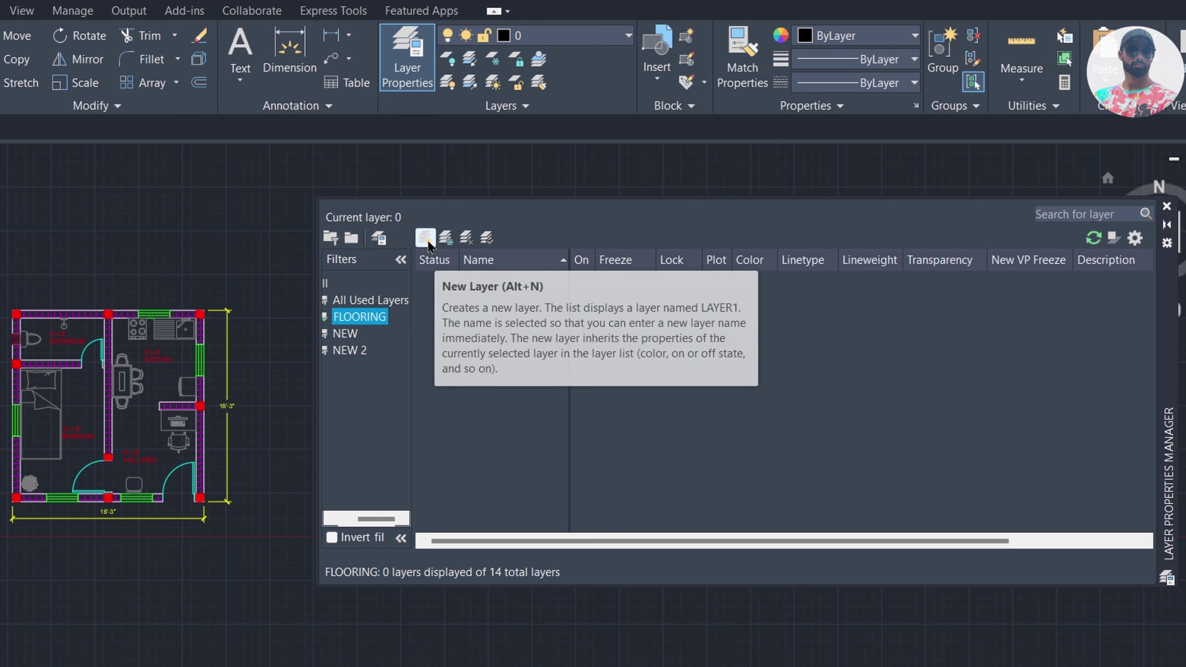
# Add a new layer named ROOM FLOOR within the FLOORING group filter
pyautogui.click(424, 237)
pyautogui.write('ROOM FLOOR')
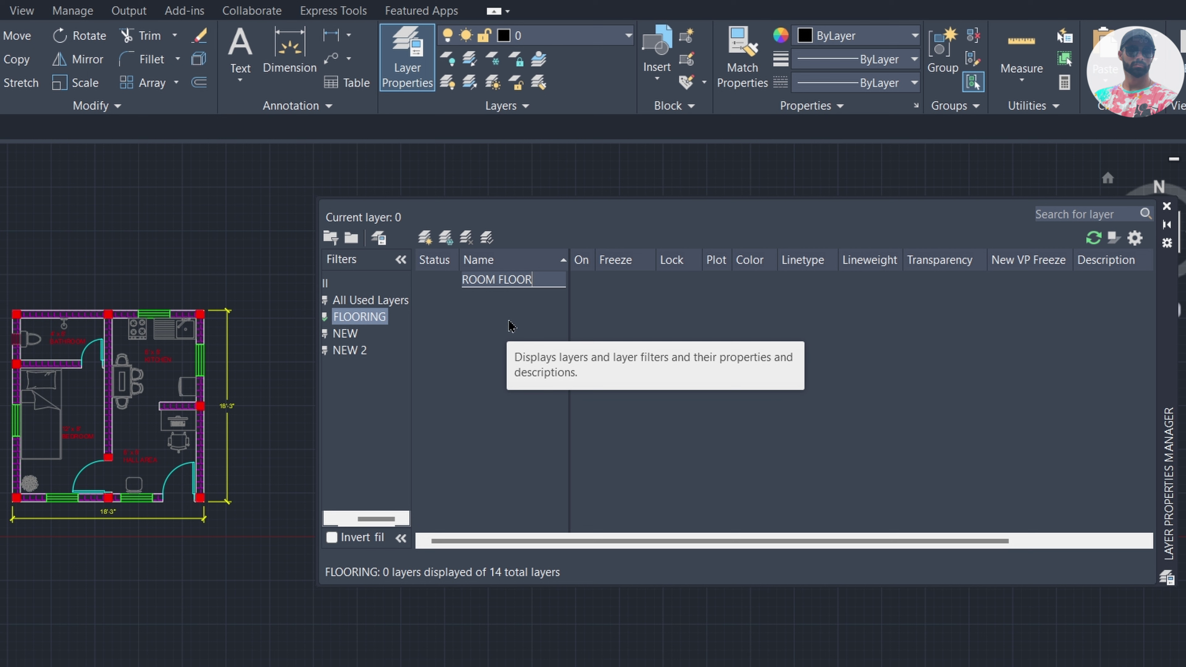
pyautogui.press('Return')
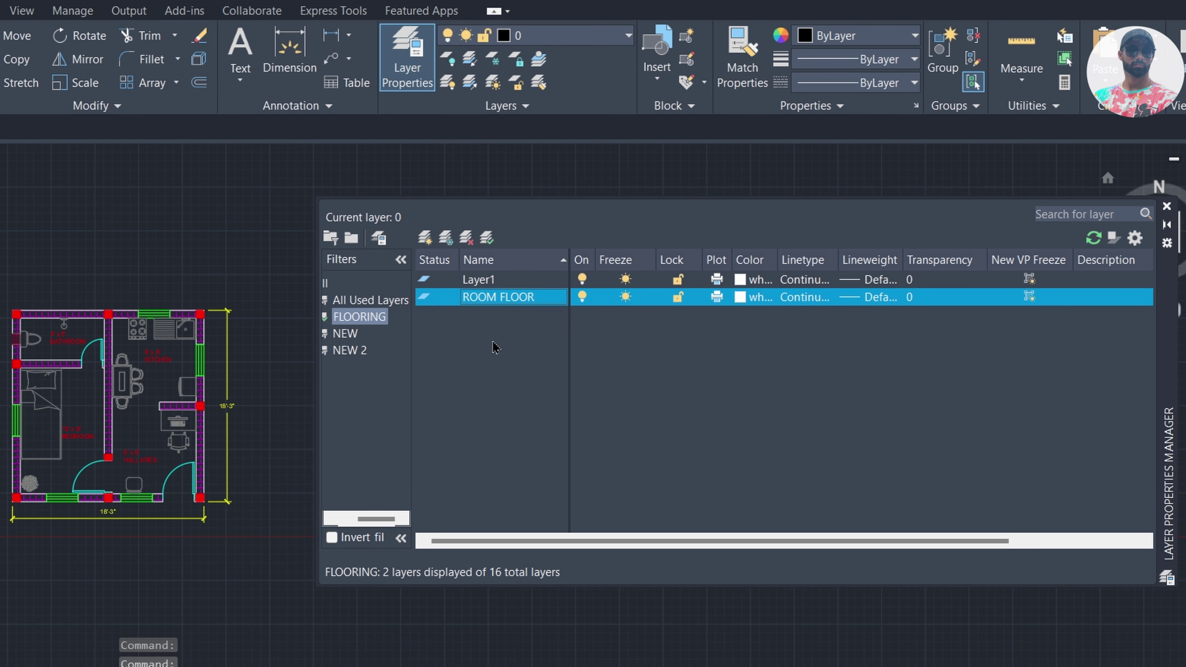
# Make the extra layer Layer1 in the FLOORING group current and rename it WASHROOM FLOOR
pyautogui.press('Up')
pyautogui.hotkey('alt', 'c')
pyautogui.press('F2')
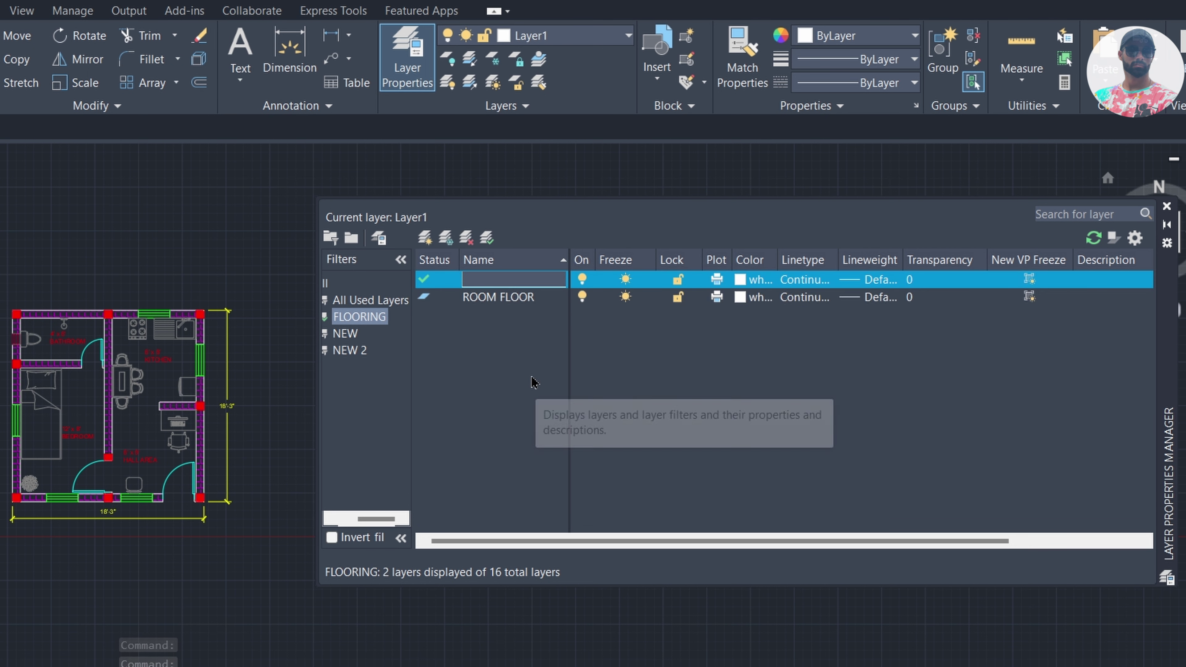
pyautogui.write('WASHROOM F')
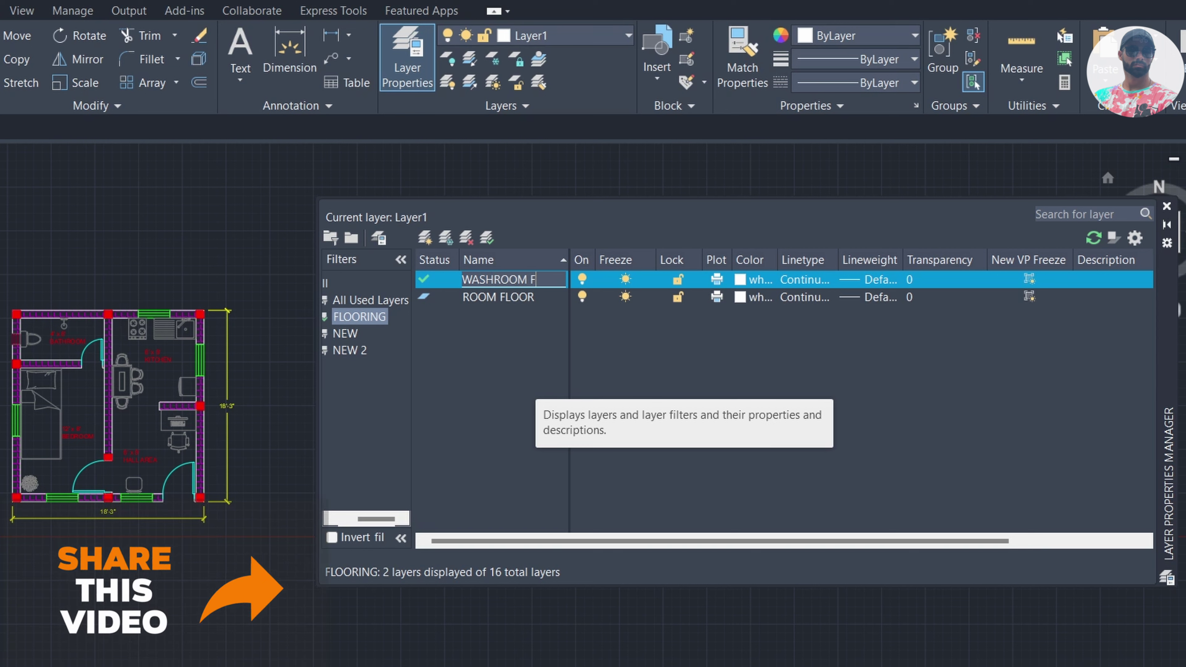
pyautogui.write('LOOR')
pyautogui.press('Return')
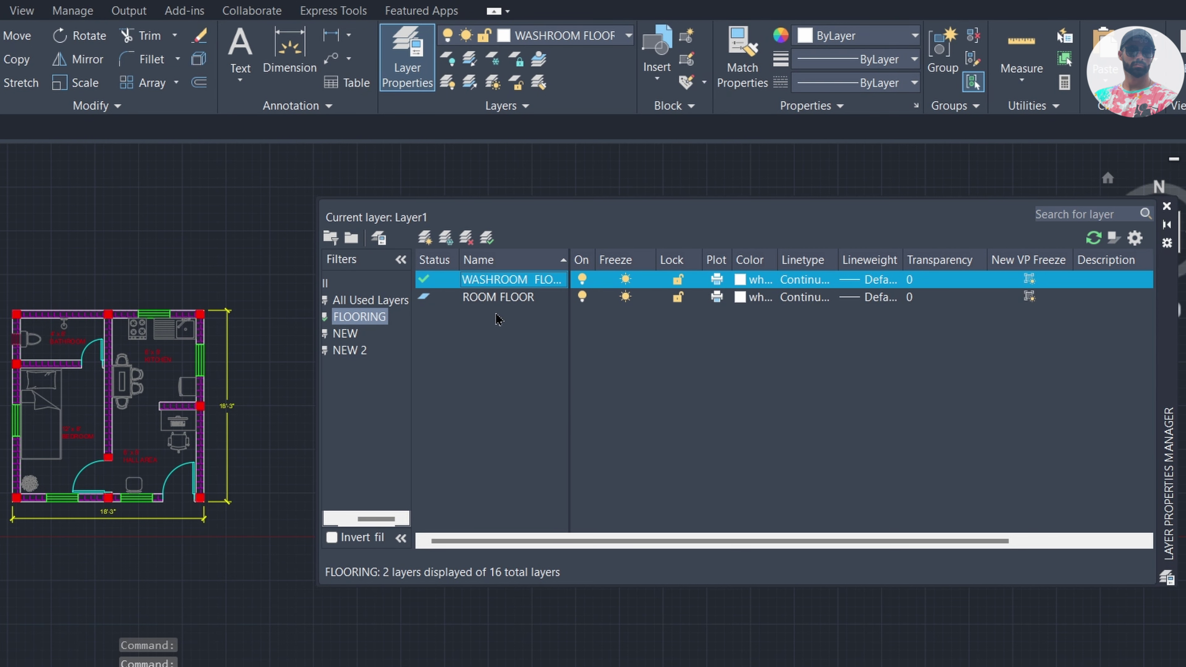
# Compare the layers listed by the All Used Layers, FLOORING and All filters, and widen the Layer Properties Manager slightly
pyautogui.click(350, 301)
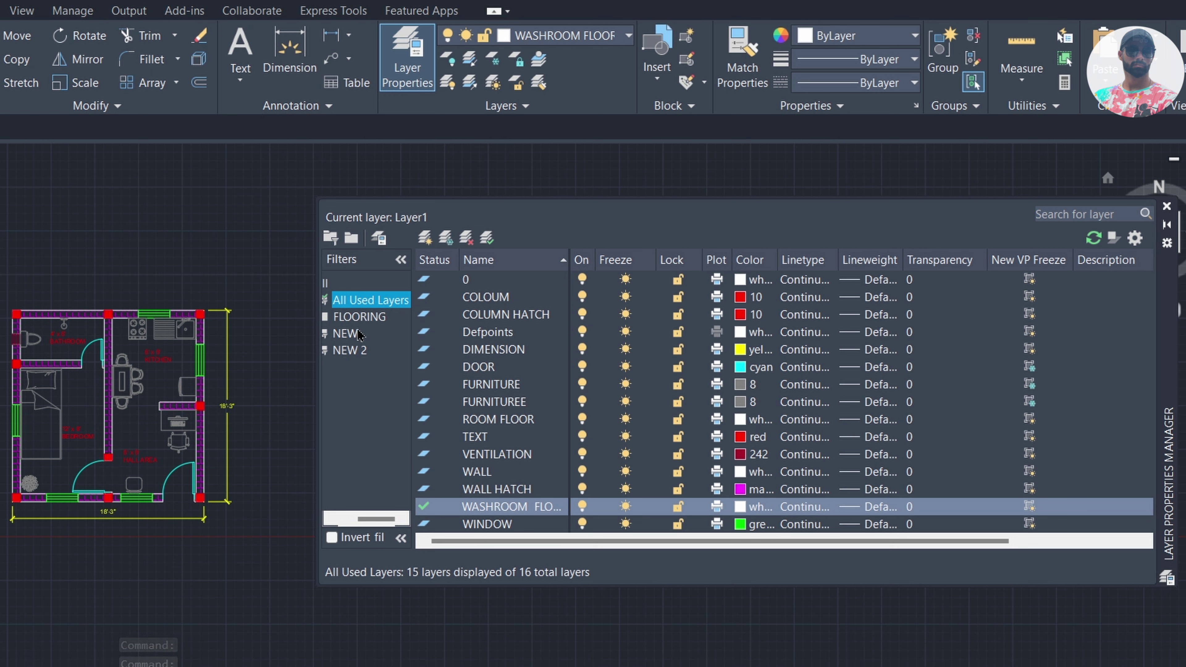
pyautogui.click(359, 317)
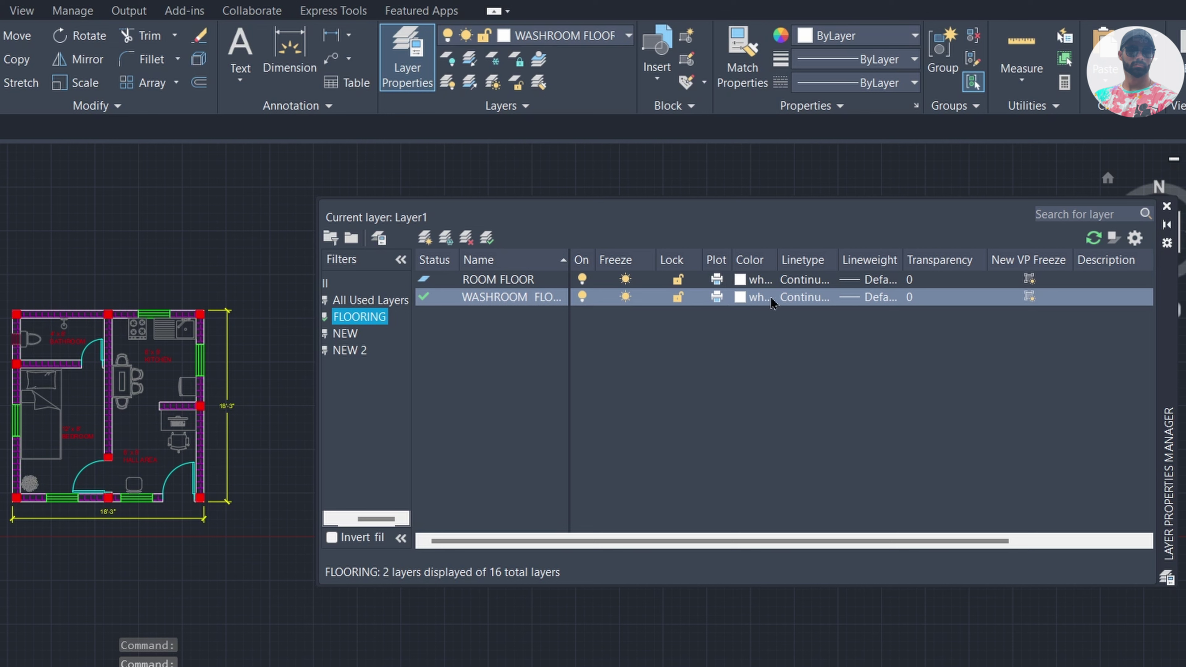
pyautogui.click(351, 302)
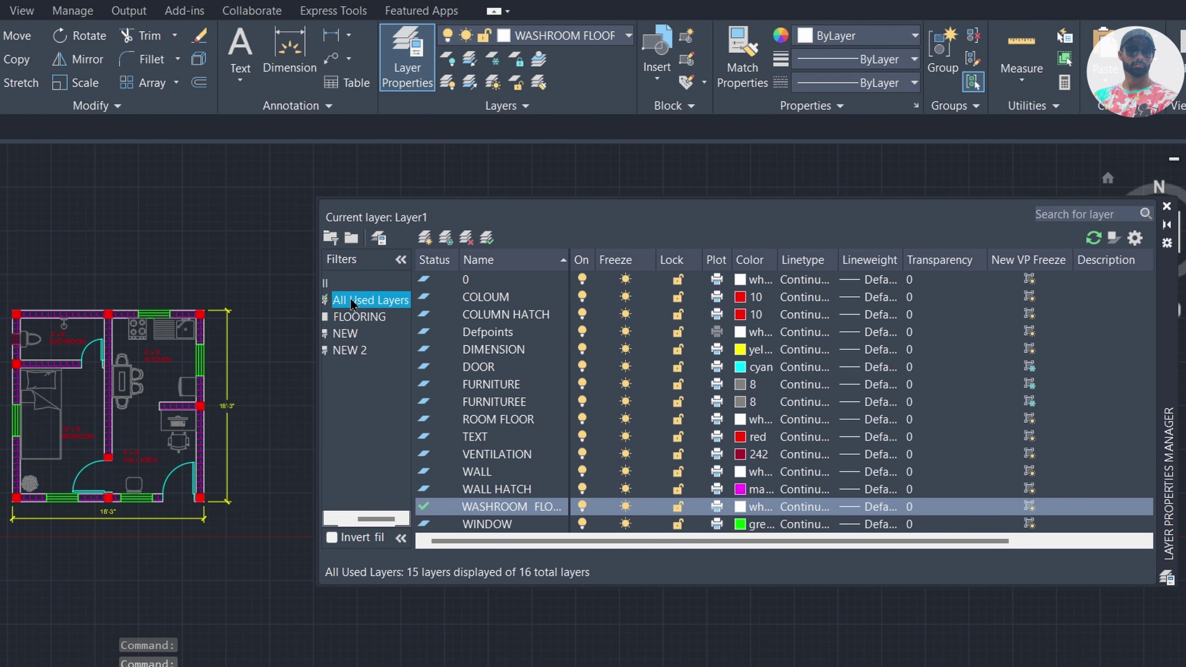
pyautogui.click(327, 283)
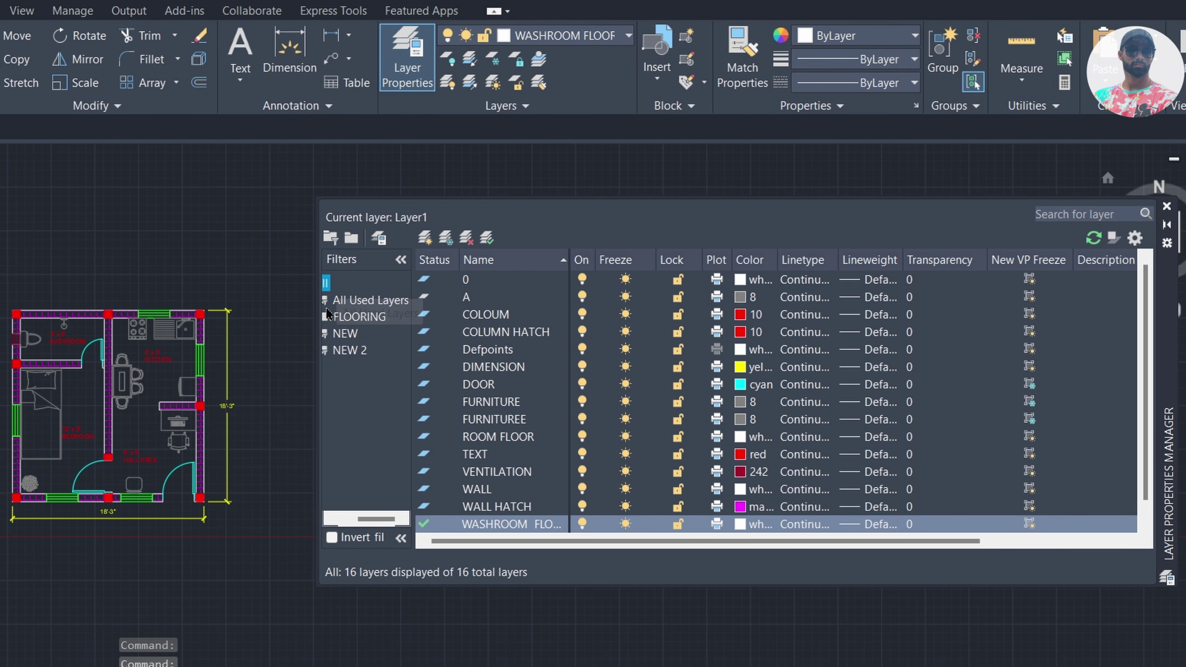
pyautogui.moveTo(318, 382); pyautogui.dragTo(293, 387)
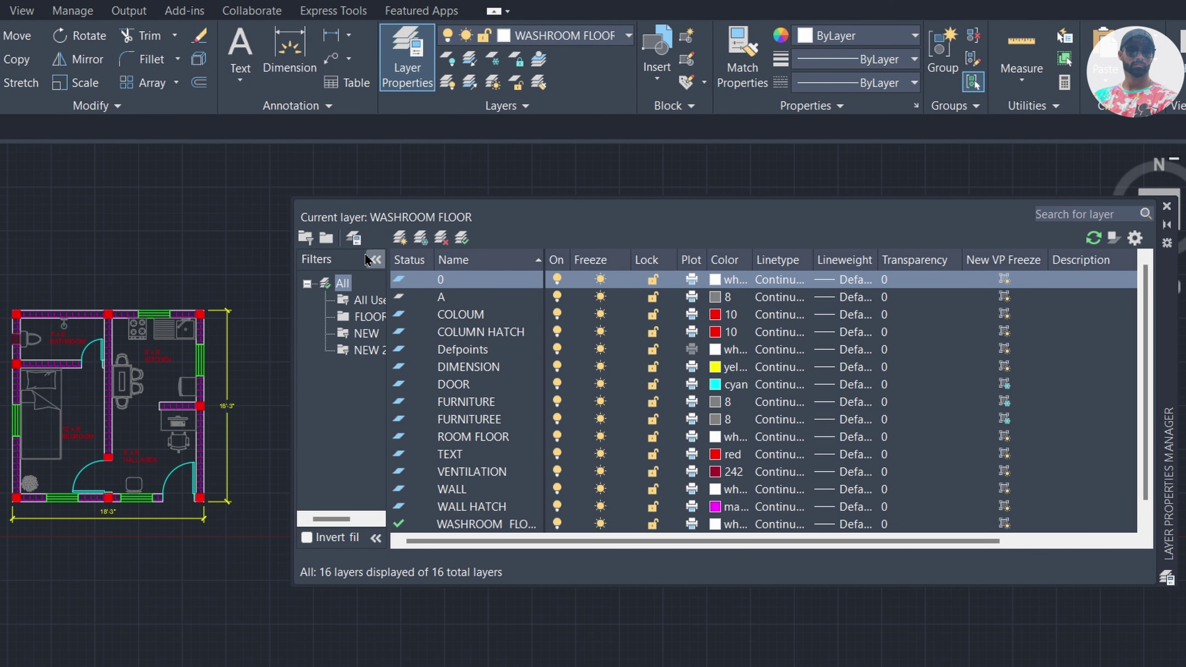
# Save the current layer settings as a new layer state named RT1
pyautogui.click(356, 239)
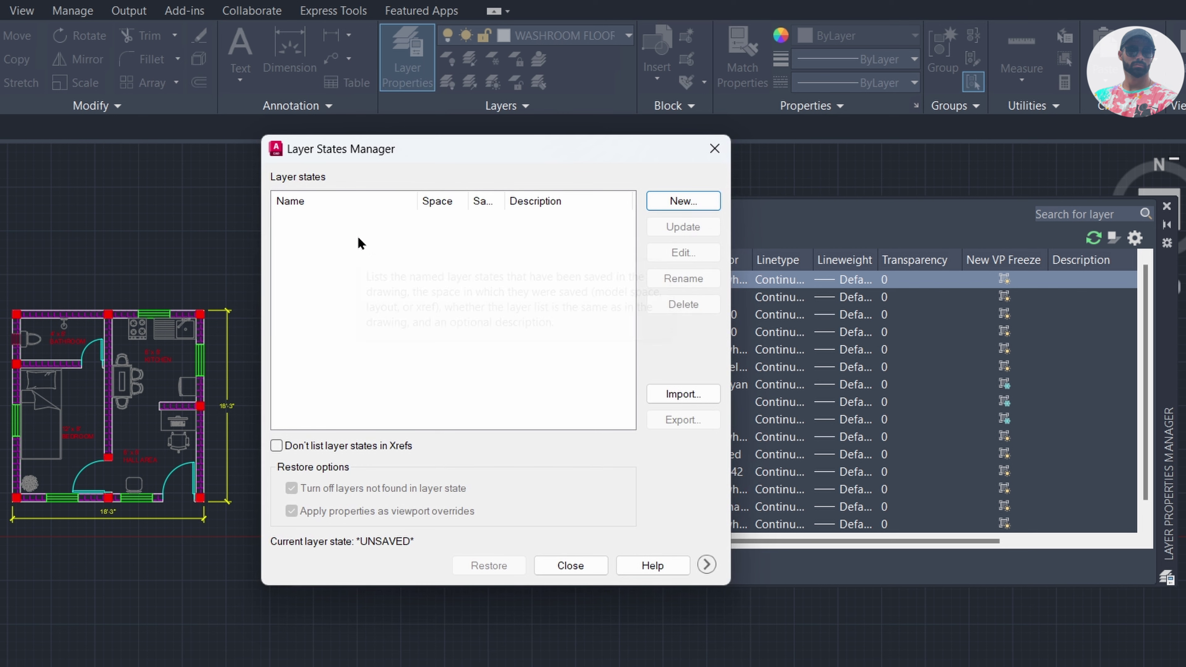
pyautogui.click(675, 201)
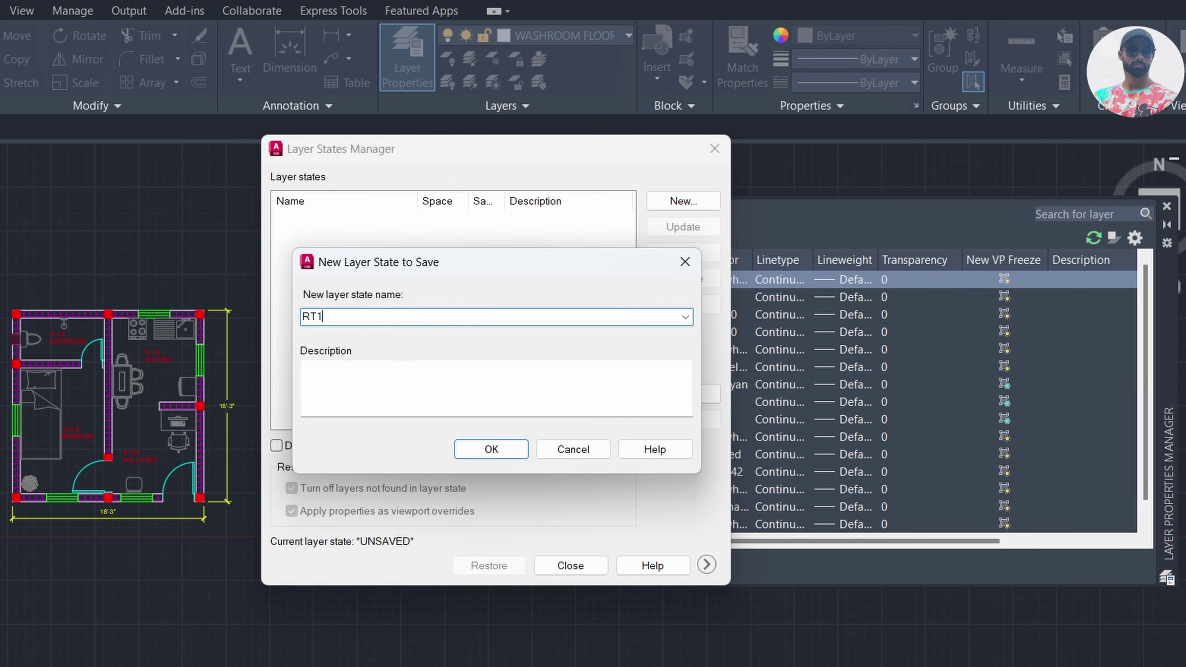
pyautogui.click(479, 450)
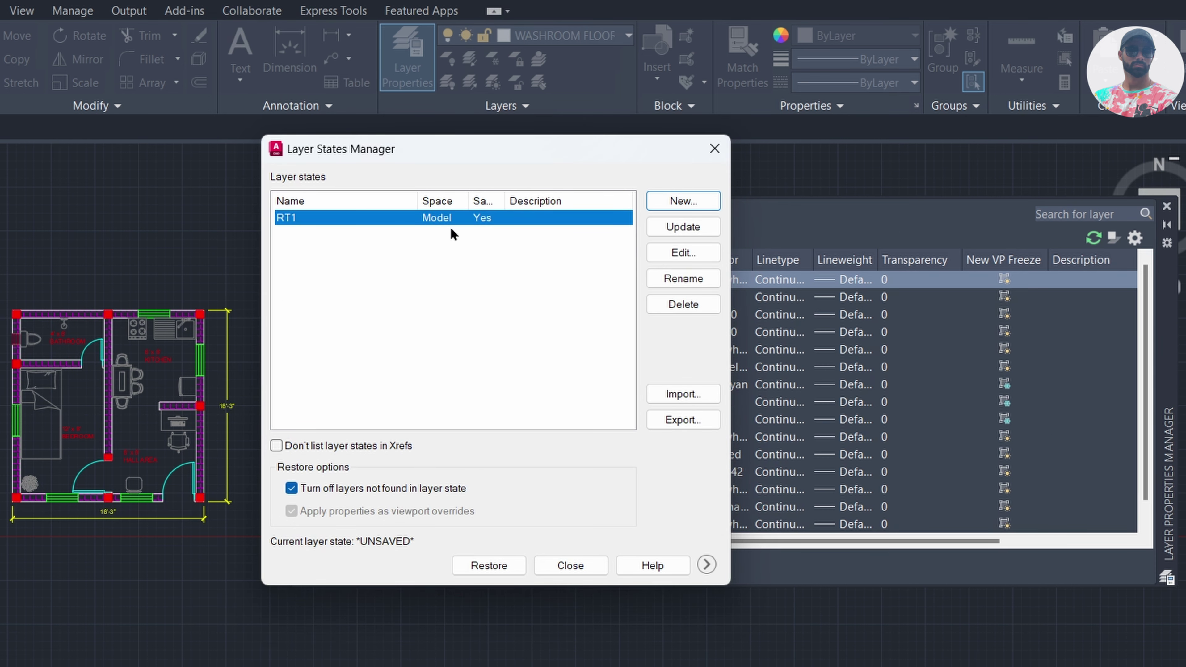
# Export the RT1 layer state to the Desktop as RT1.las, restore the state and close the layer manager
pyautogui.click(663, 418)
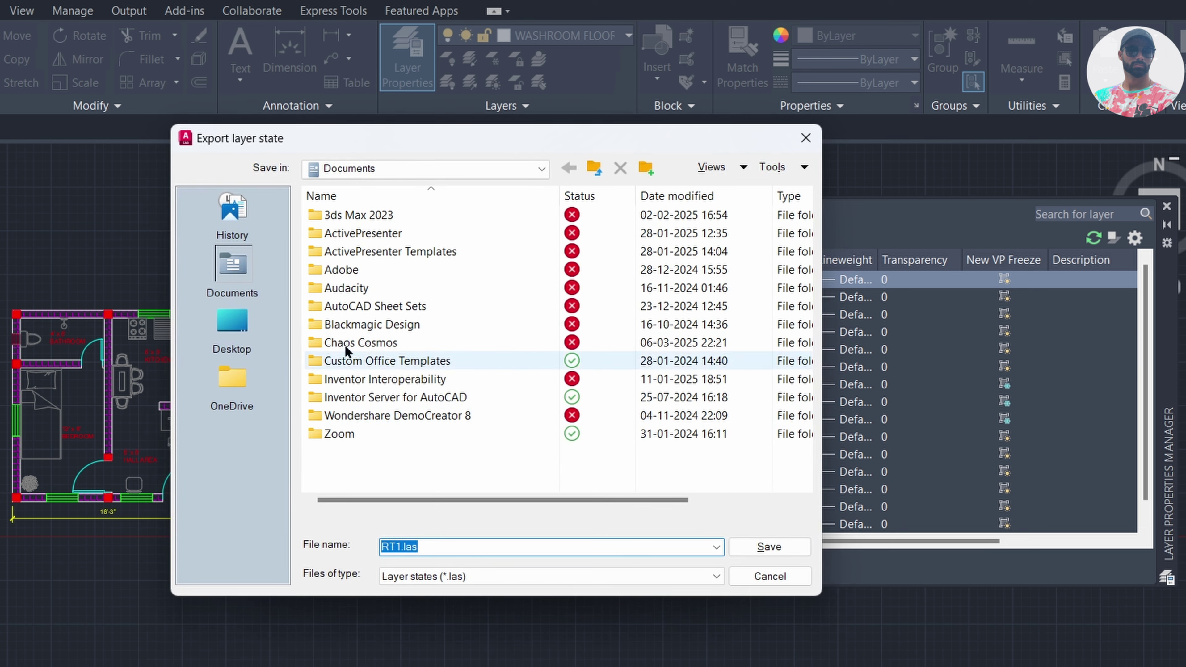
pyautogui.click(233, 329)
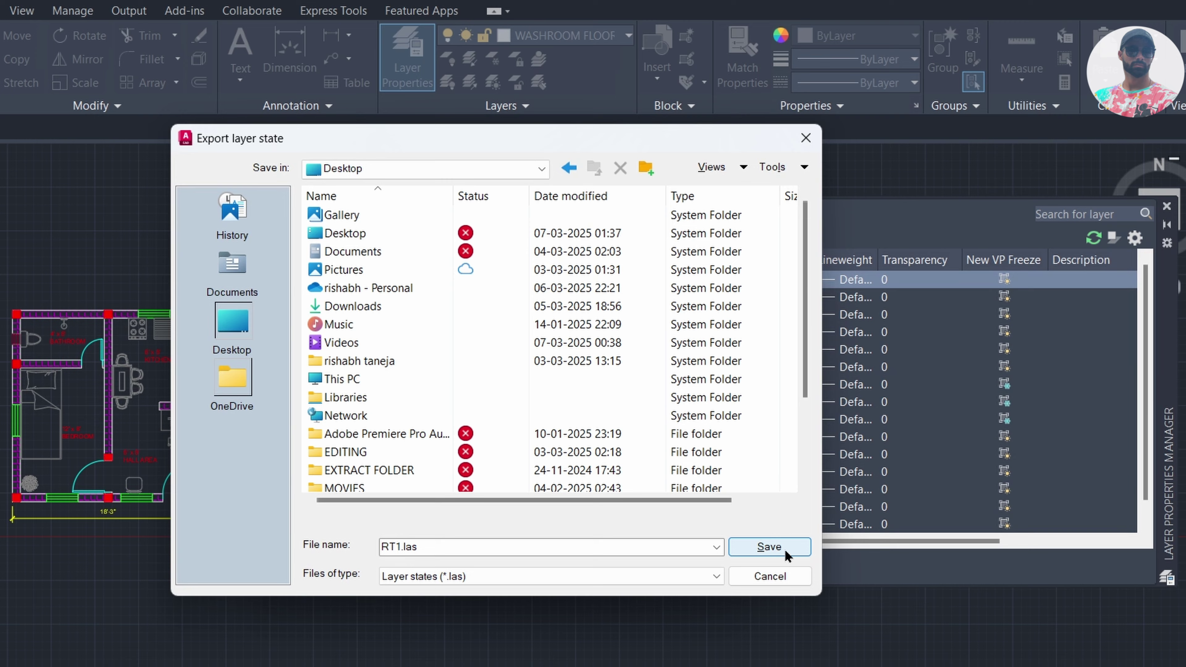
pyautogui.click(776, 549)
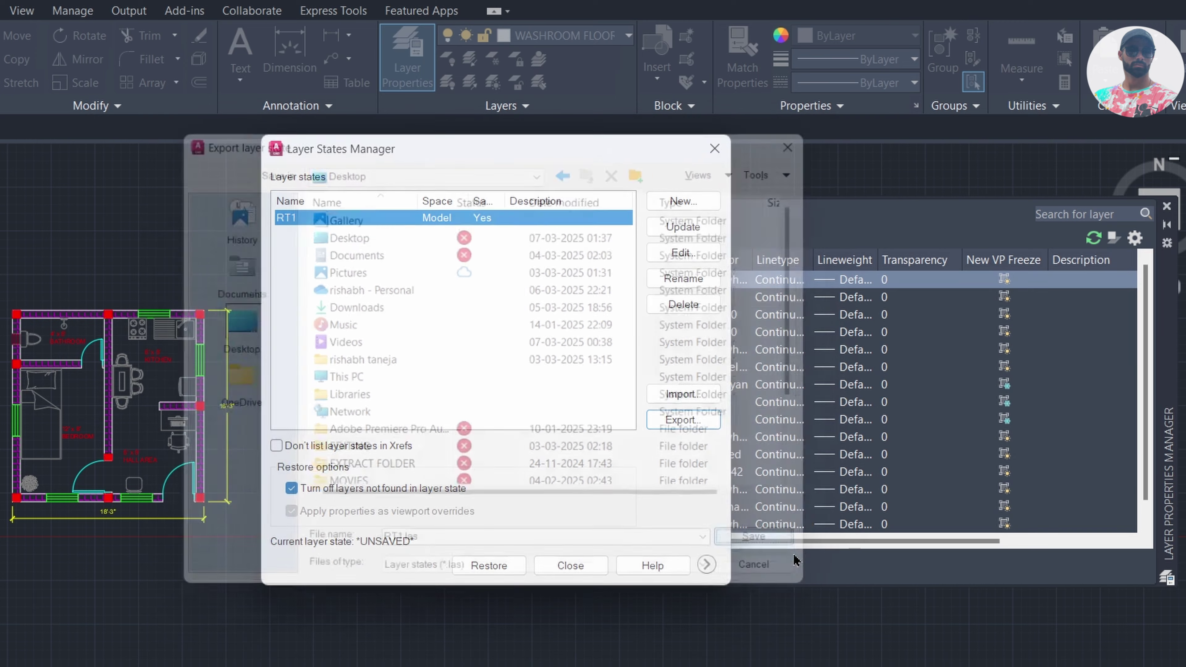
pyautogui.click(495, 565)
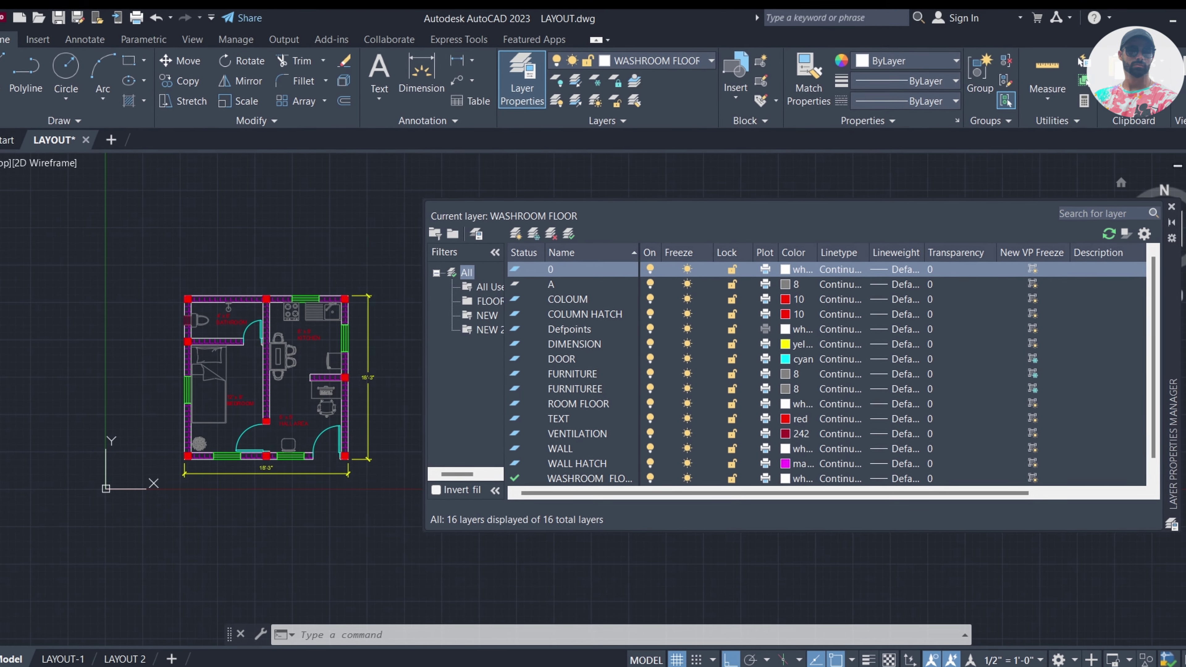
pyautogui.click(1171, 207)
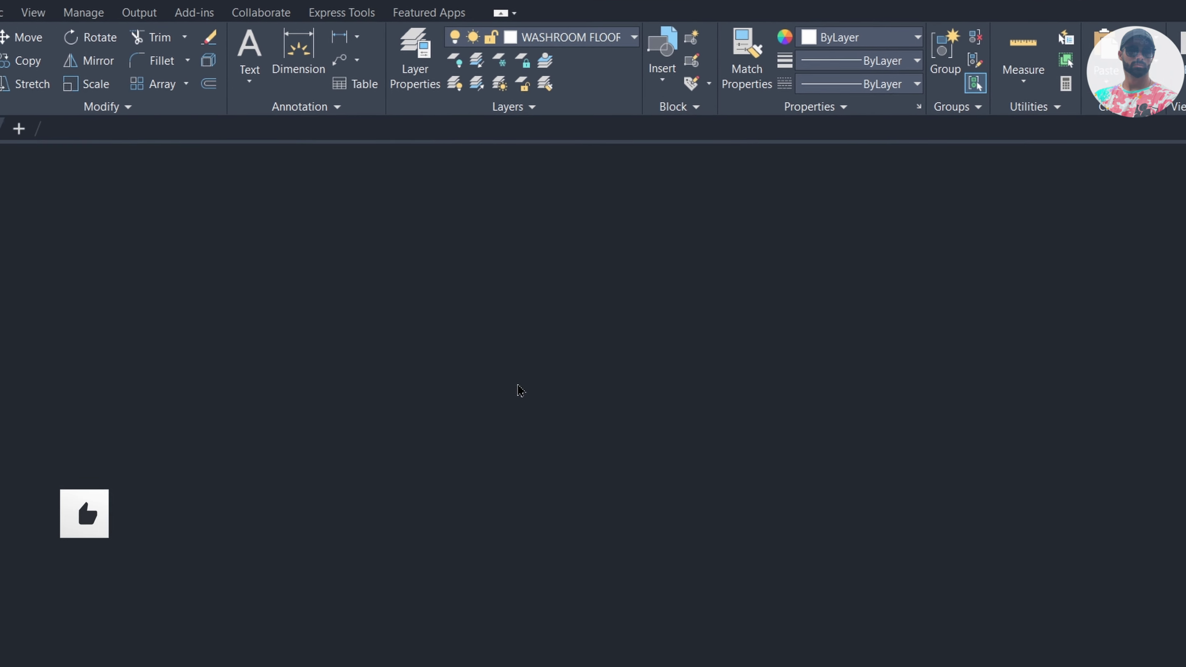
# Import the RT1 layer state file (*.las) from the Desktop into the new drawing and restore its layers
pyautogui.write('la')
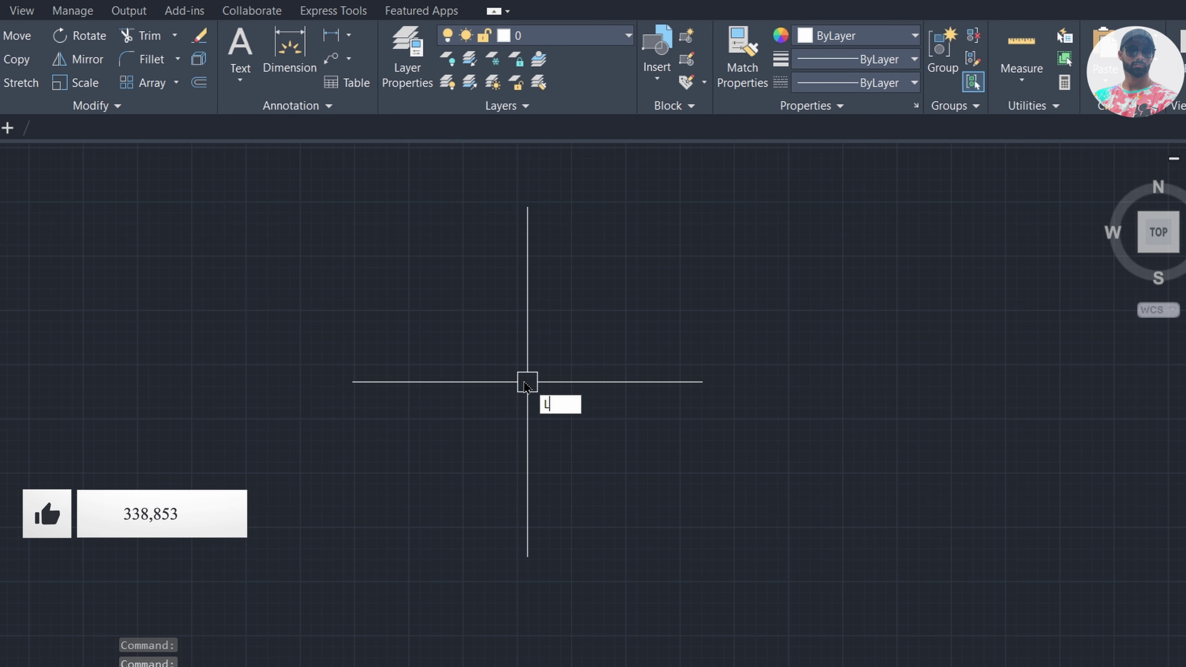
pyautogui.press('Return')
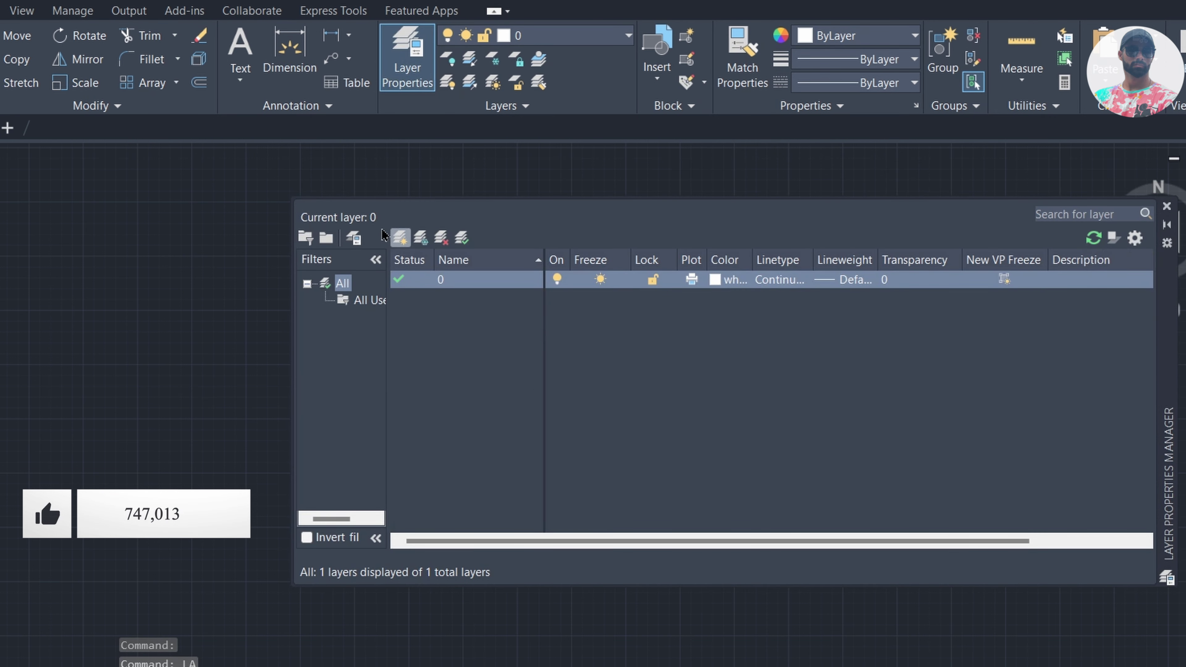
pyautogui.click(353, 238)
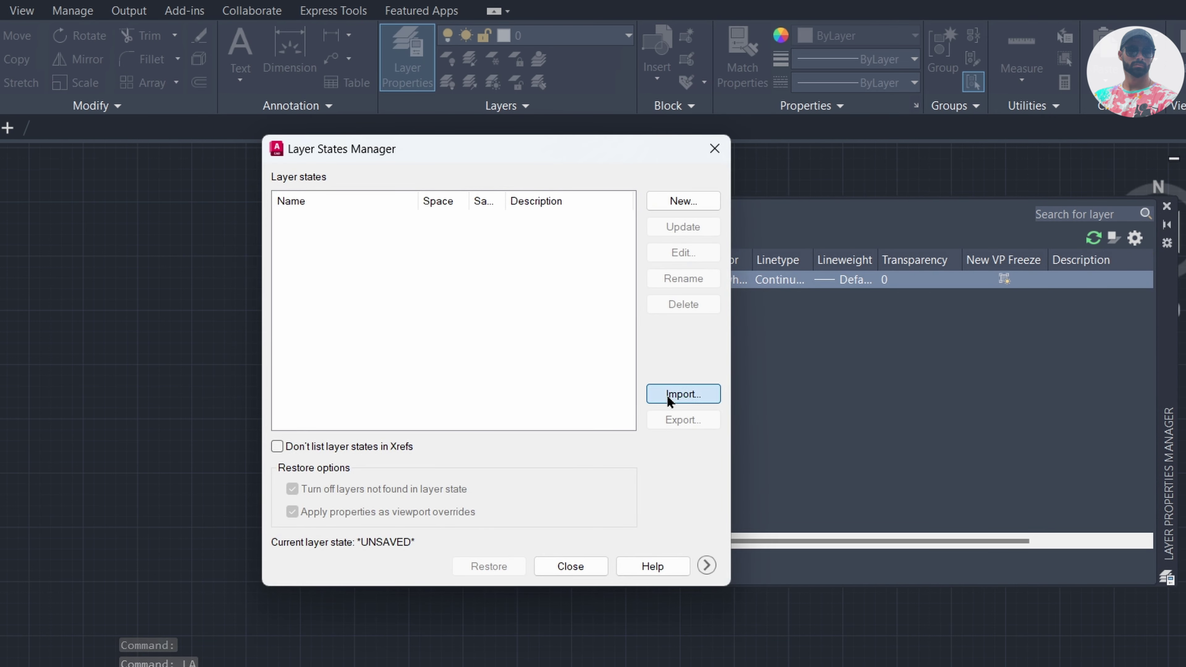
pyautogui.click(668, 396)
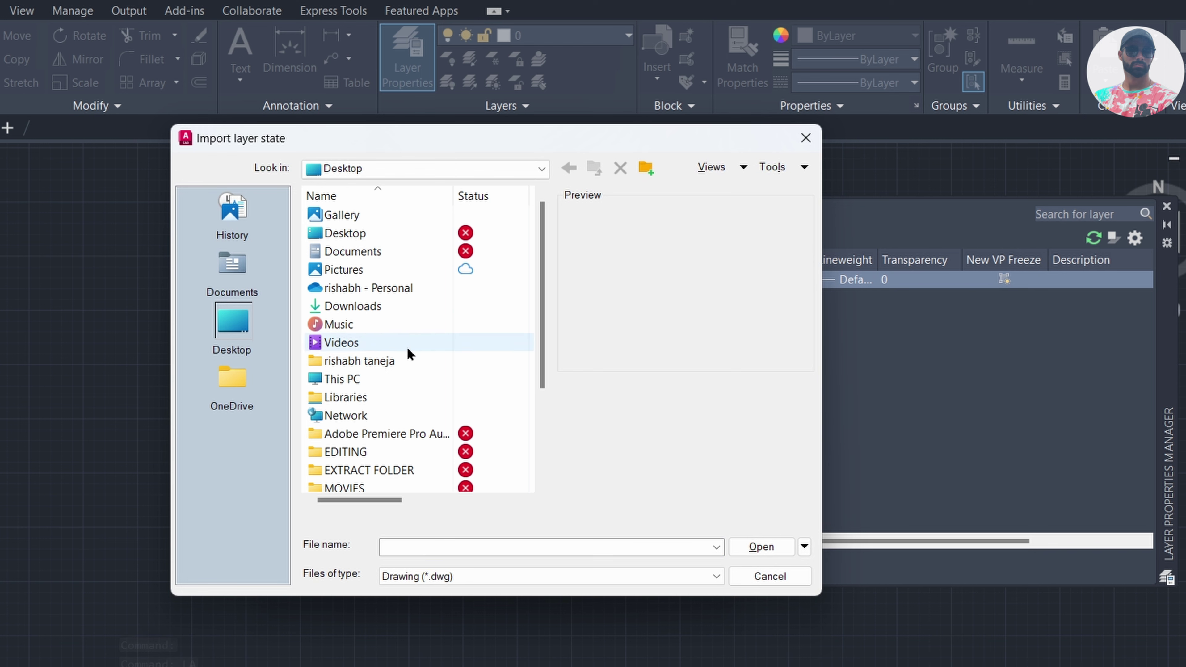
pyautogui.click(636, 576)
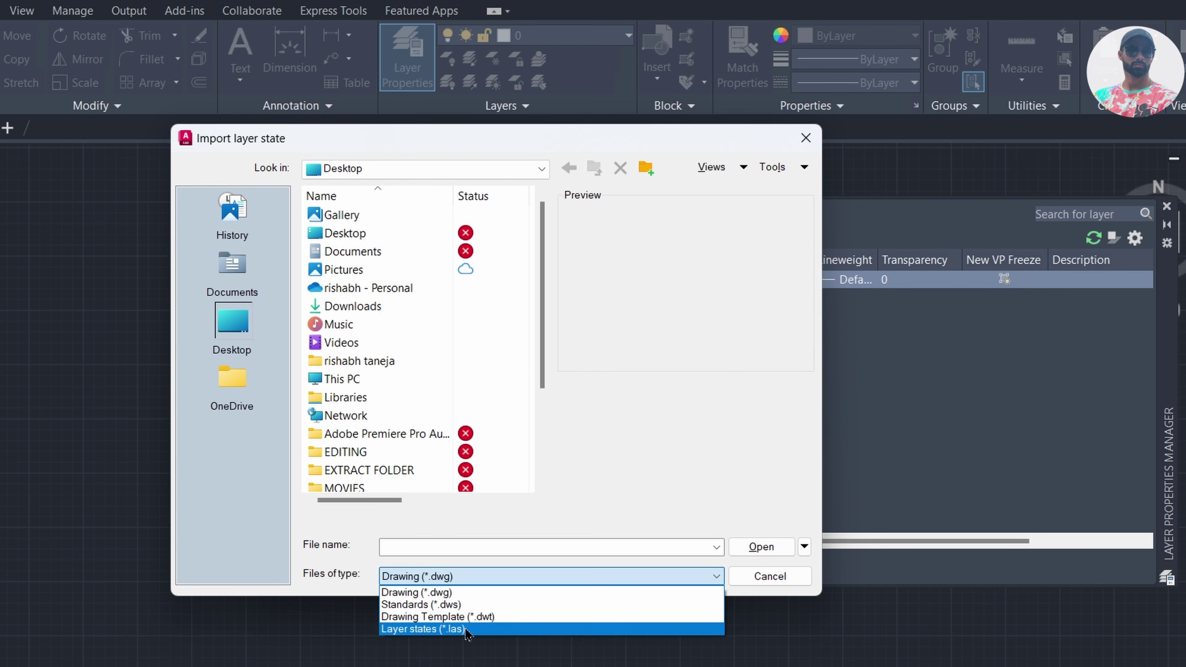
pyautogui.click(495, 628)
pyautogui.scroll(-3, 420, 364)
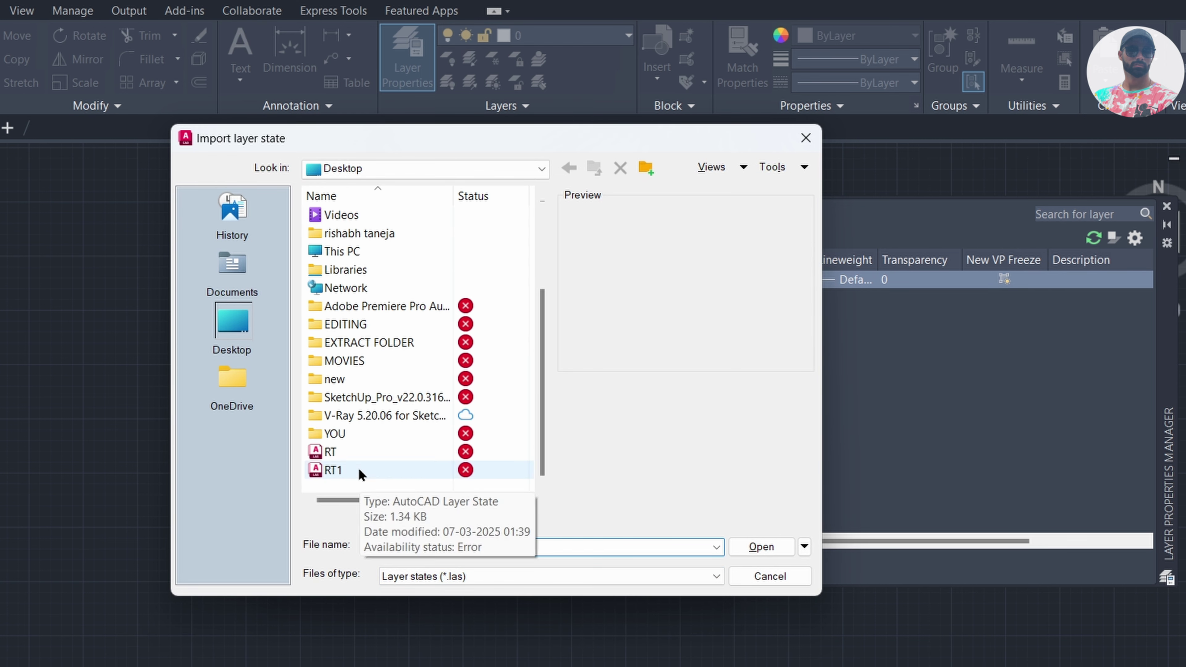
pyautogui.click(329, 470)
pyautogui.click(753, 550)
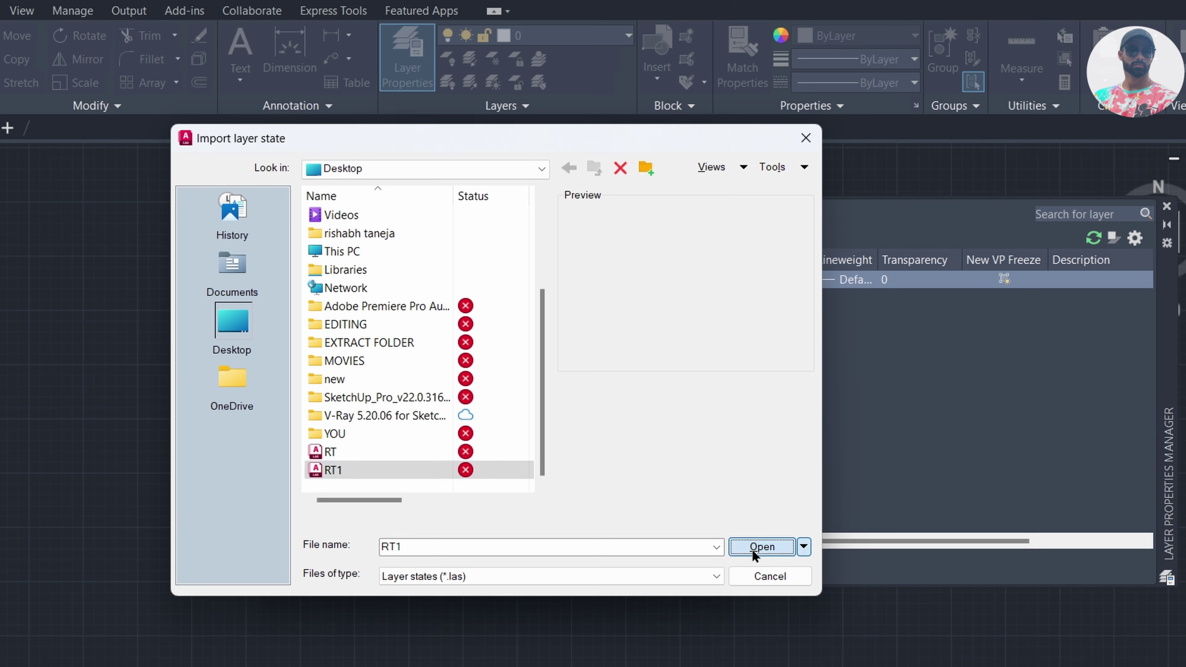
pyautogui.click(493, 407)
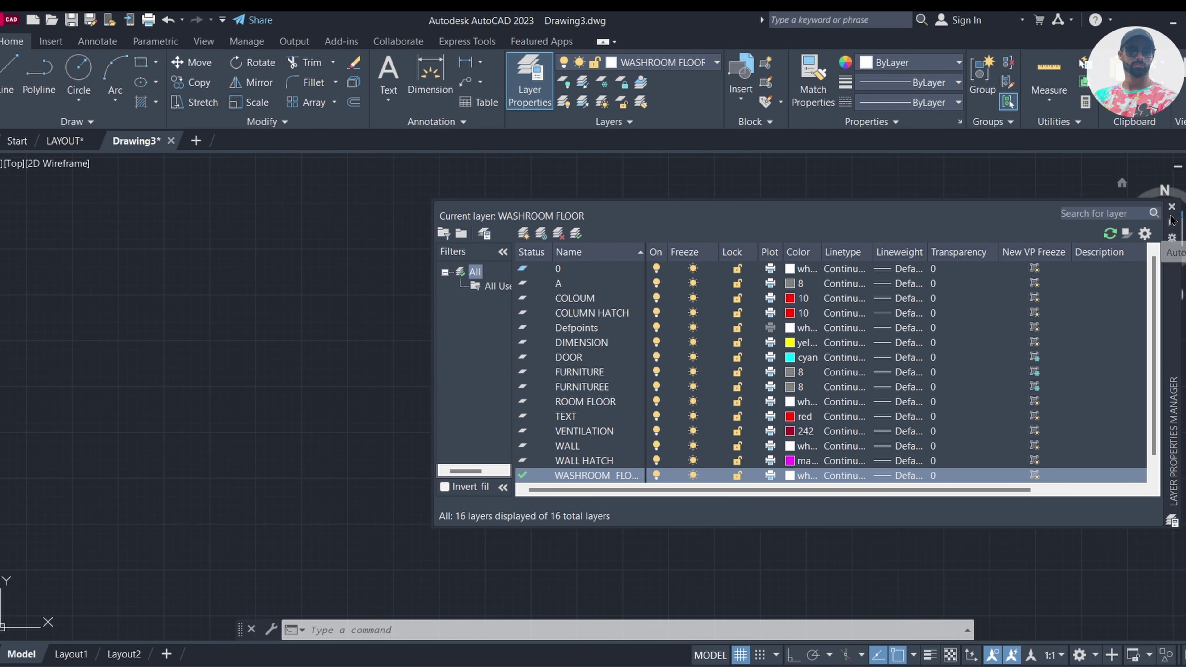
pyautogui.click(1166, 206)
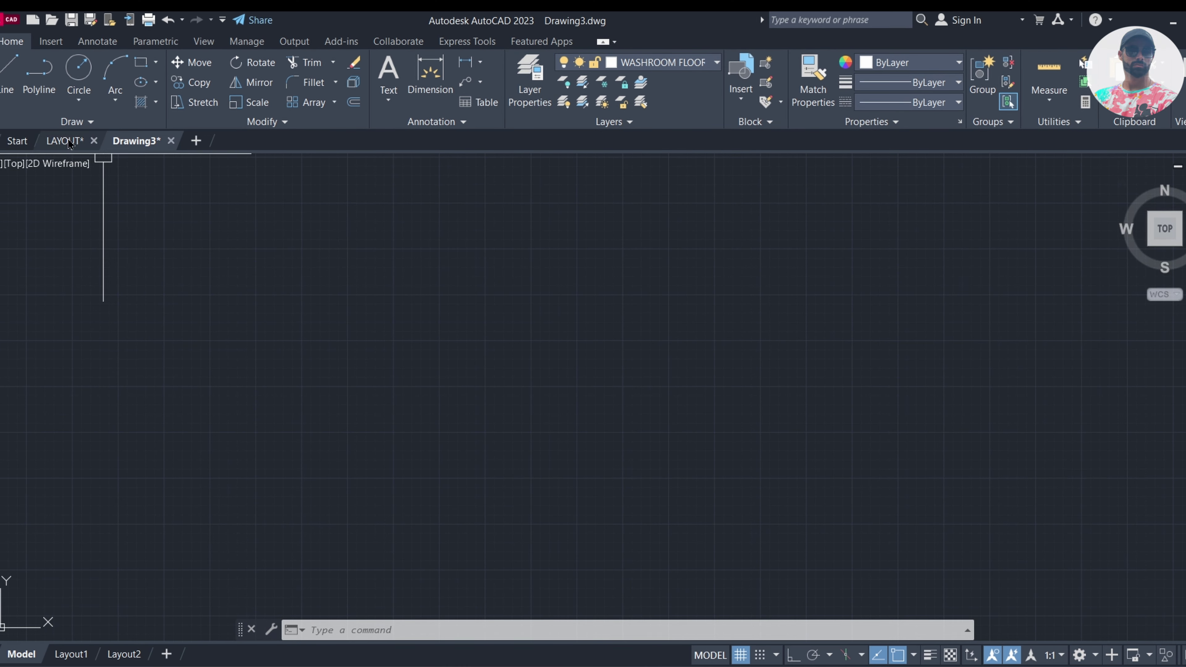
# Return to the LAYOUT drawing and review its layers in the Layer Properties Manager
pyautogui.scroll(-3, 630, 299)
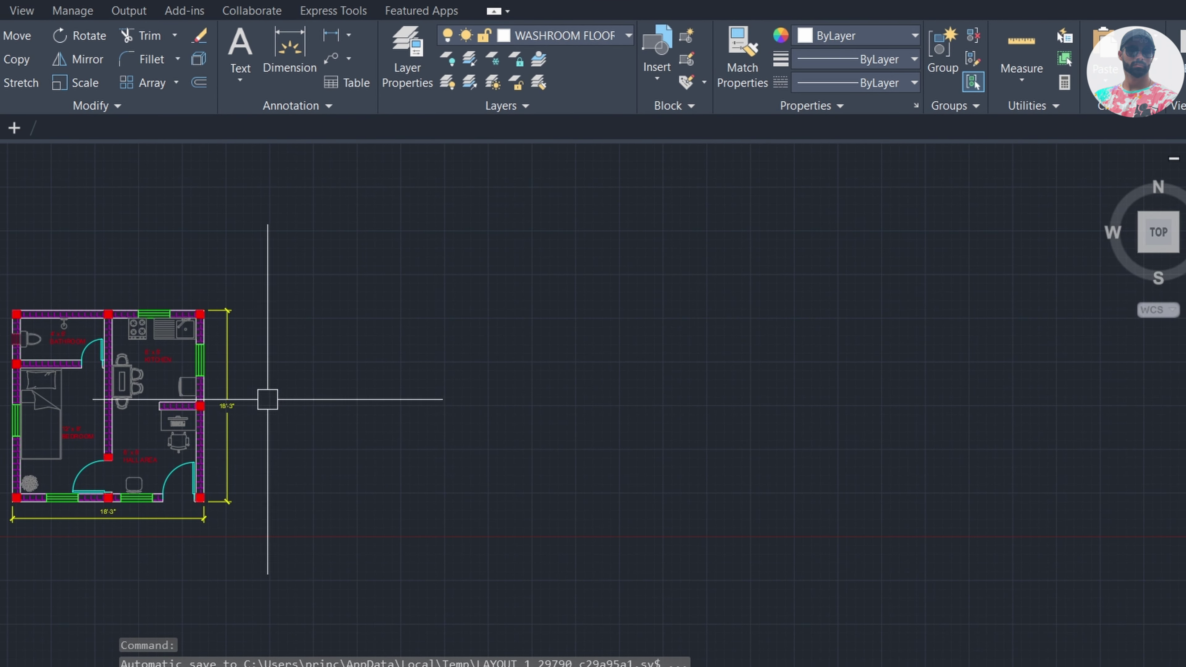
pyautogui.click(407, 56)
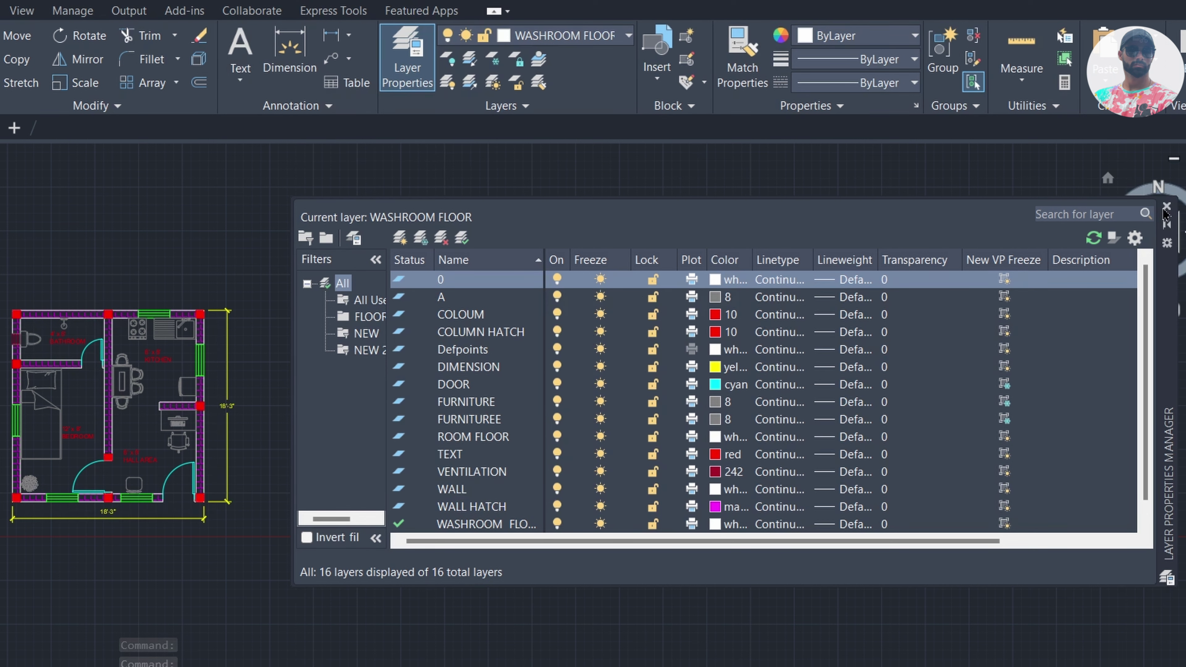
pyautogui.click(1167, 209)
# Move the floor plan's vertical 18'-3" dimension to the DOOR layer
pyautogui.scroll(3, 272, 397)
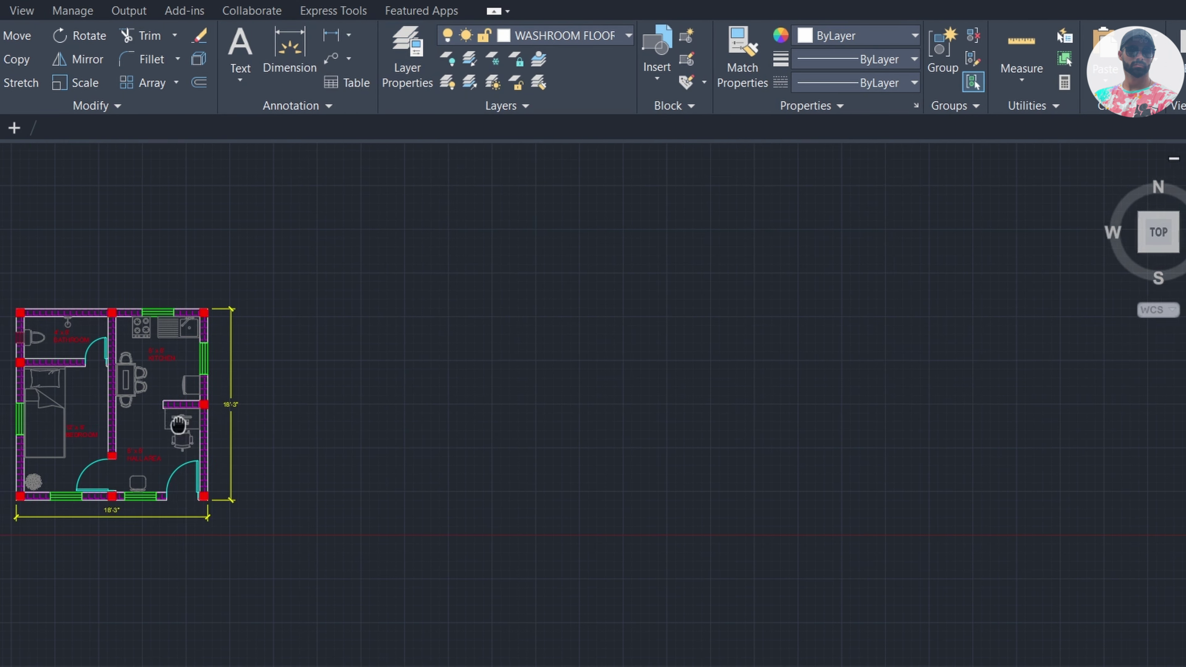
pyautogui.moveTo(357, 372); pyautogui.dragTo(348, 408, button='middle')
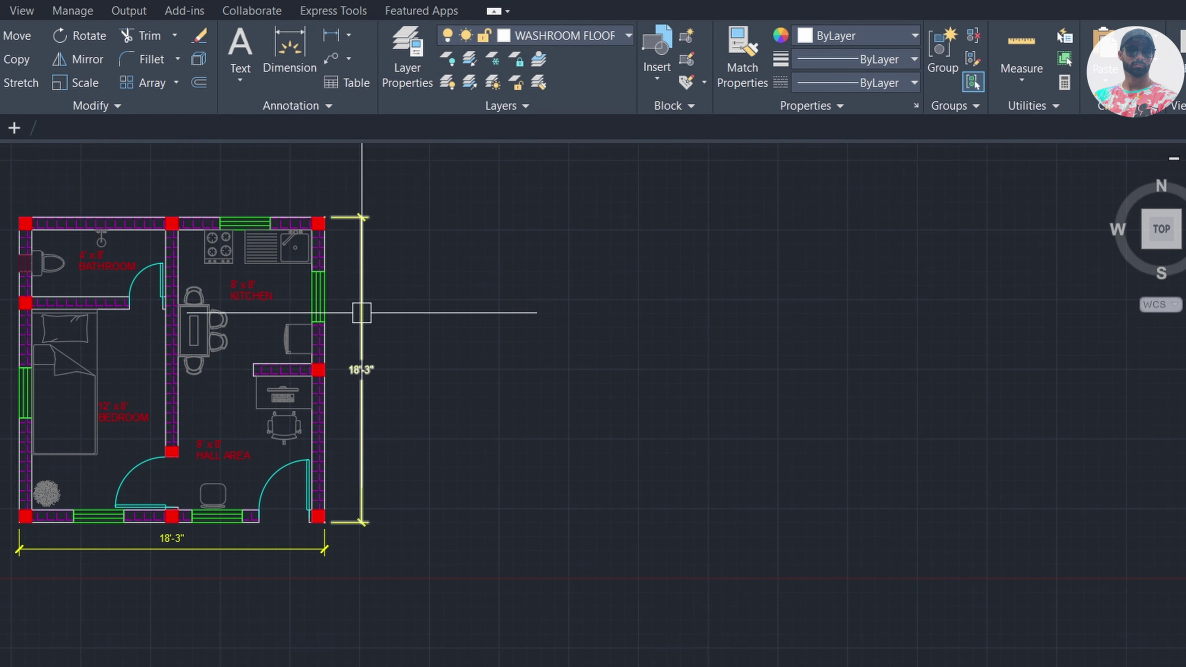
pyautogui.click(359, 312)
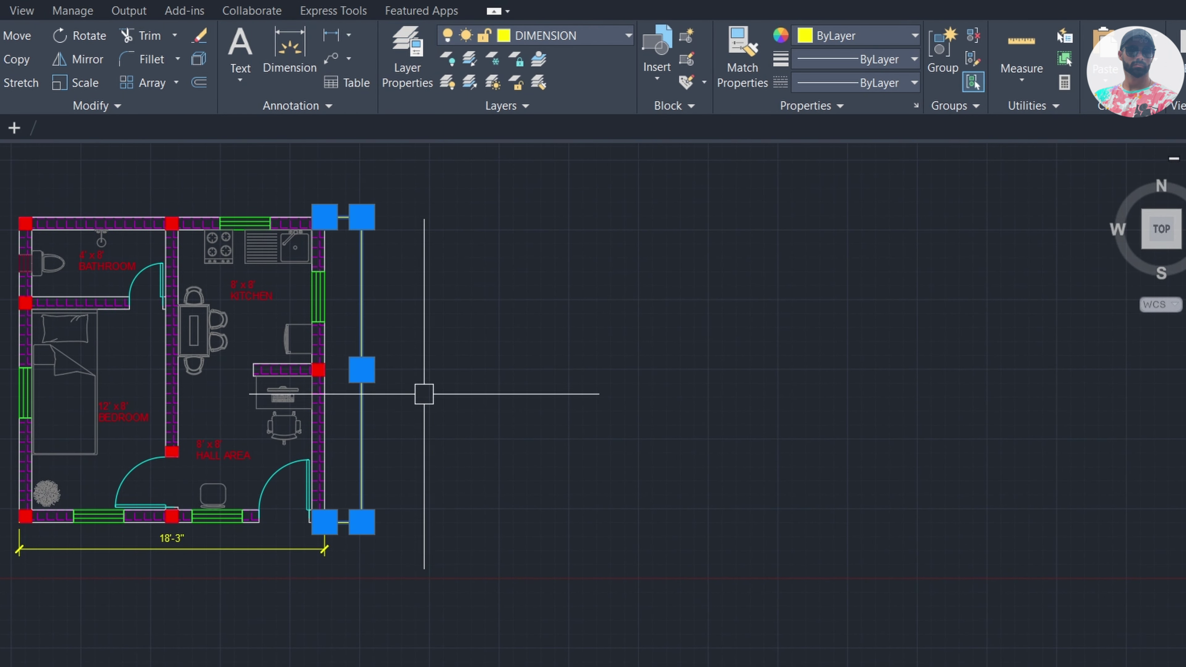
pyautogui.click(598, 37)
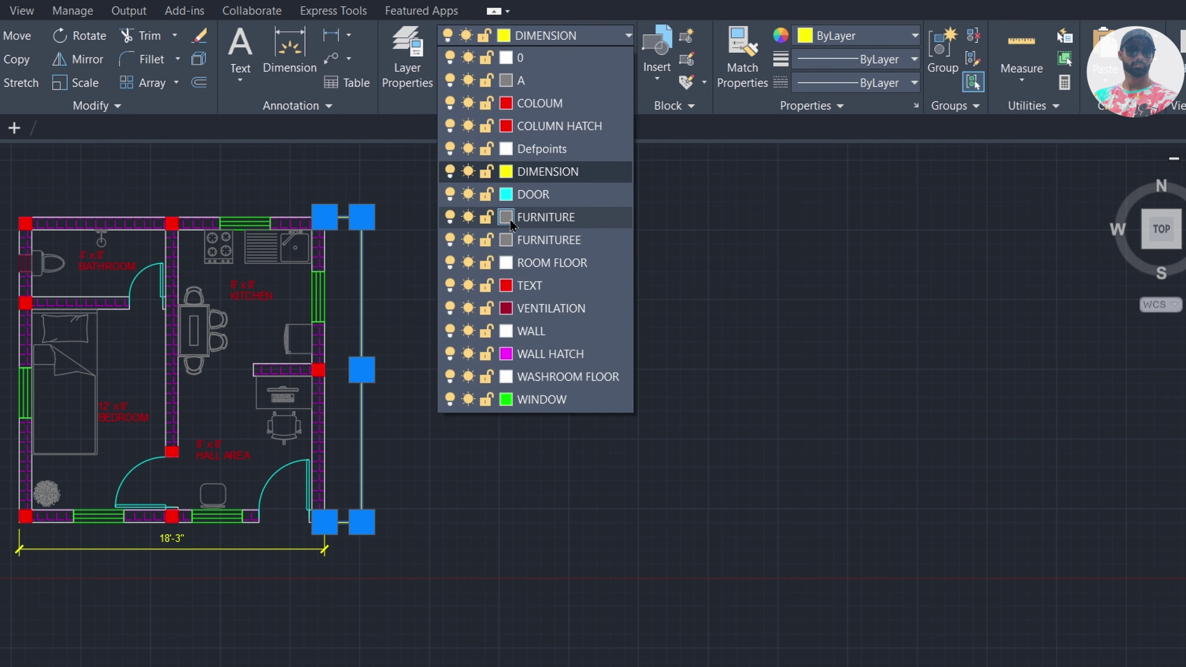
pyautogui.click(535, 194)
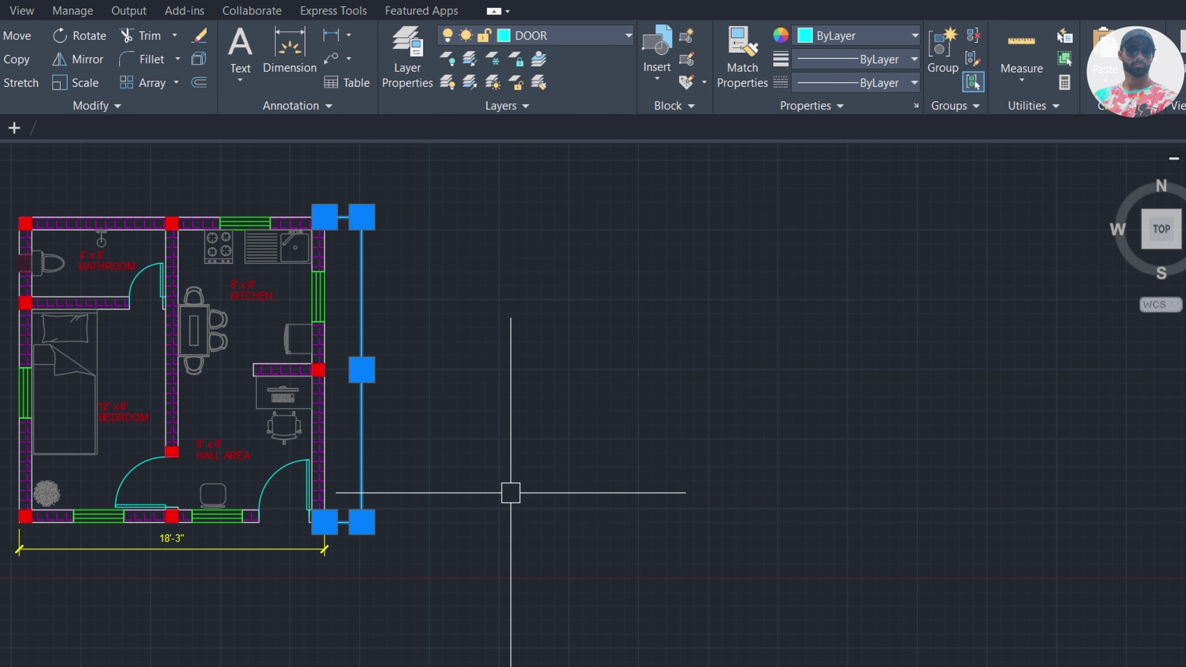
pyautogui.press('Escape')
# Move the vertical 18'-3" dimension back to the DIMENSION layer
pyautogui.click(367, 319)
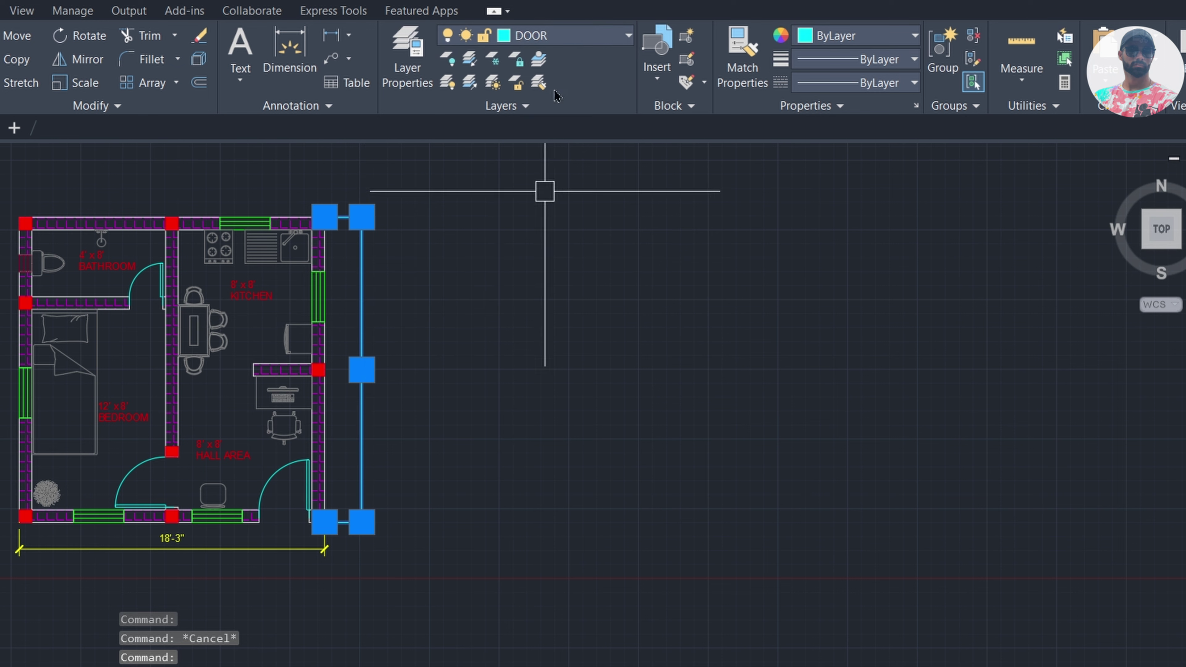
pyautogui.click(574, 37)
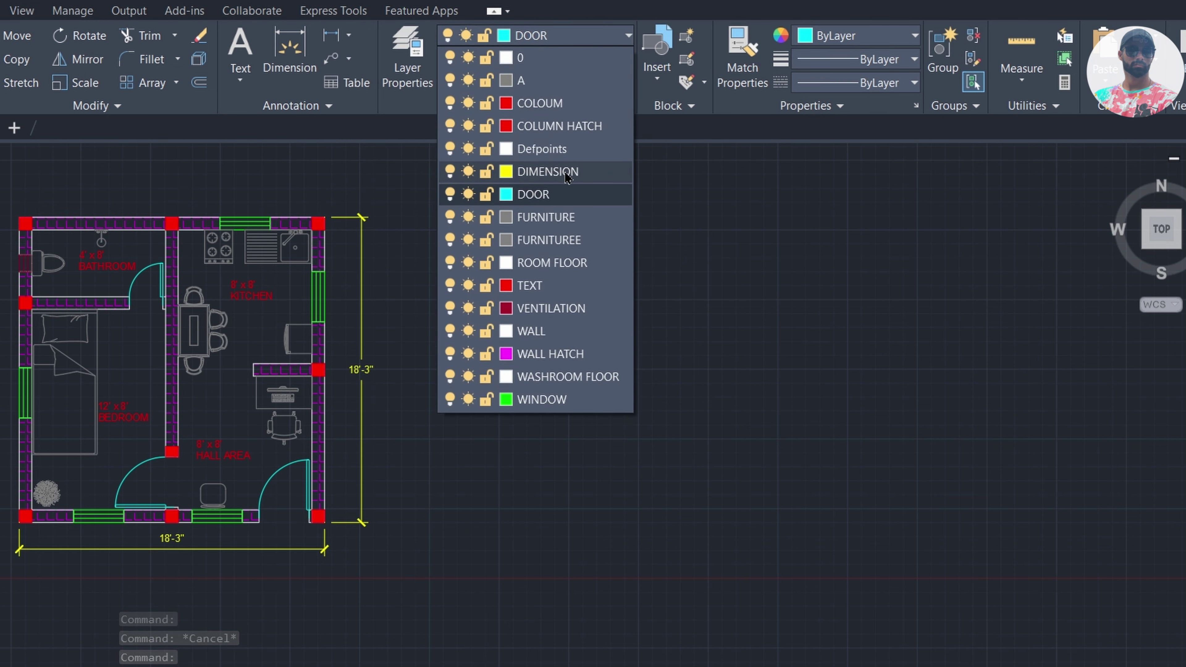
pyautogui.click(566, 174)
pyautogui.press('Escape')
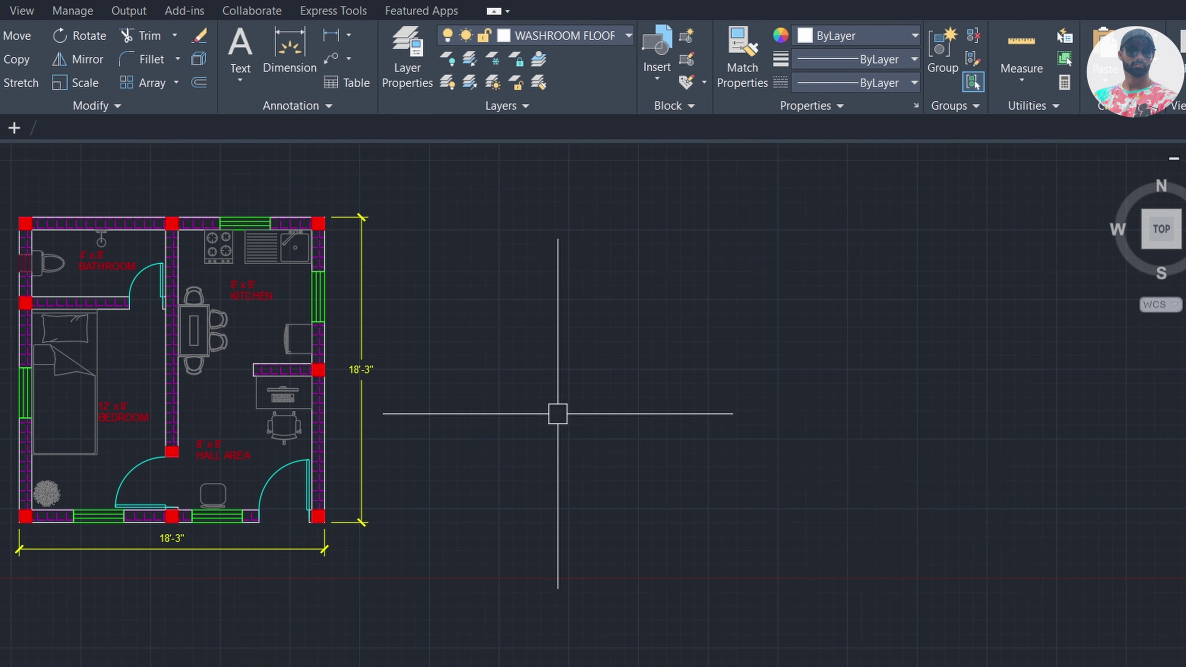
# Draw a vertical line on the WASHROOM FLOOR layer in the empty area beside the floor plan
pyautogui.press('Return')
pyautogui.click(583, 297)
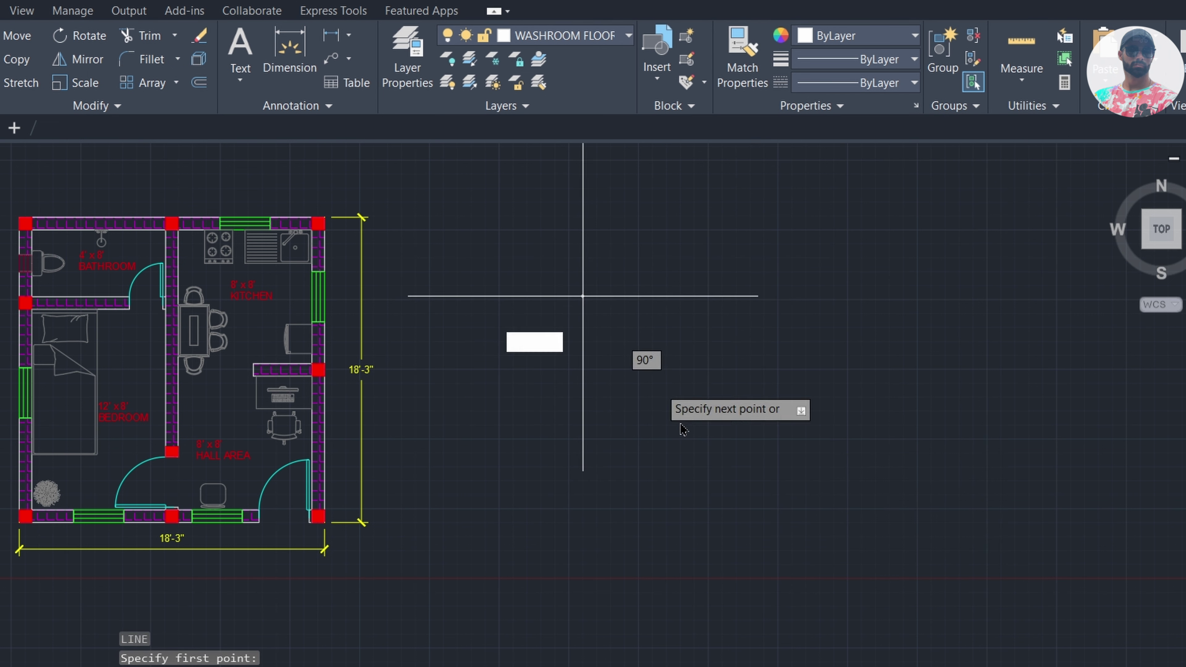
pyautogui.click(582, 486)
pyautogui.press('Escape')
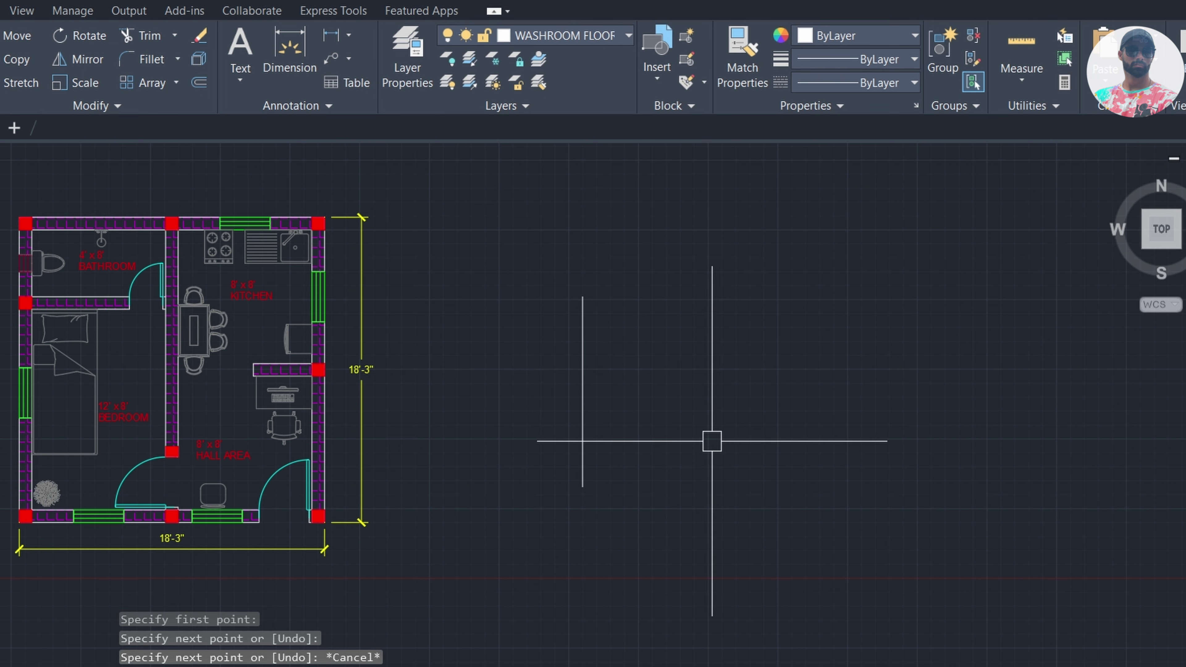
# Match the properties of the vertical 18'-3" dimension onto the new line
pyautogui.click(741, 54)
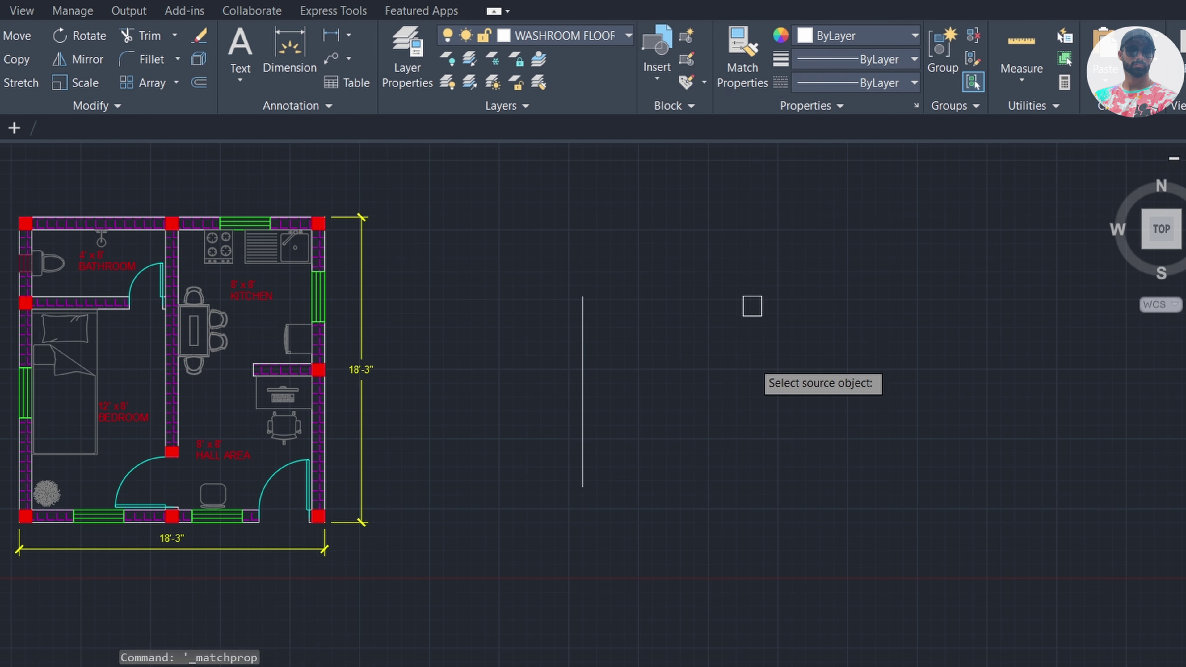
pyautogui.click(360, 301)
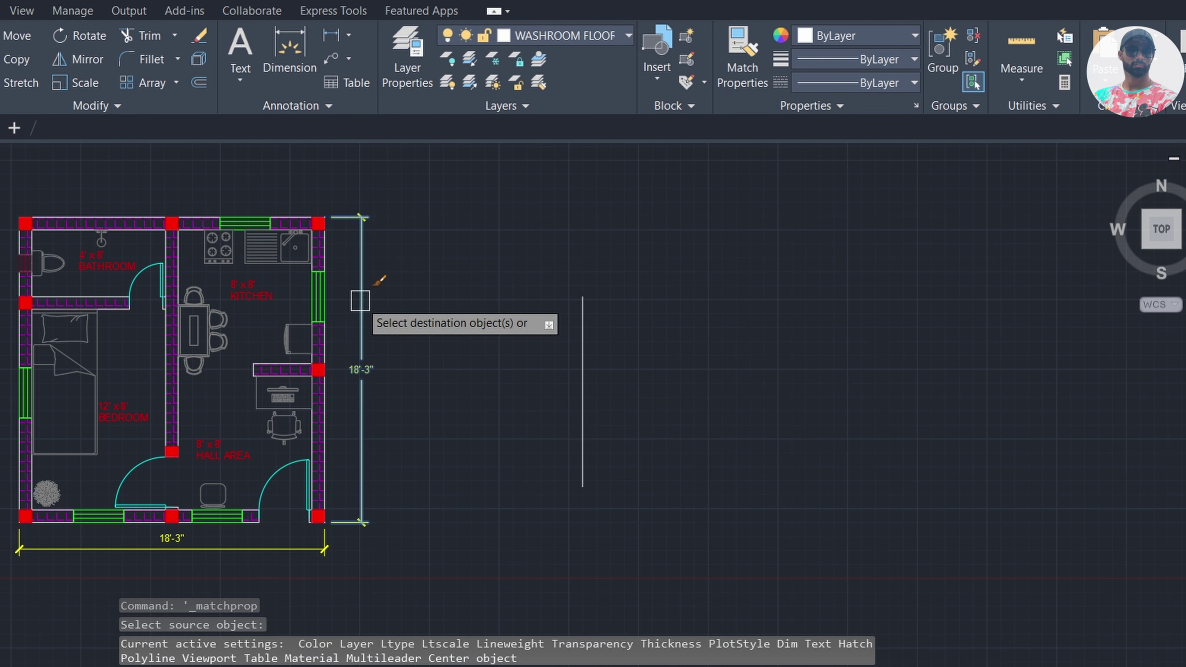
pyautogui.click(582, 351)
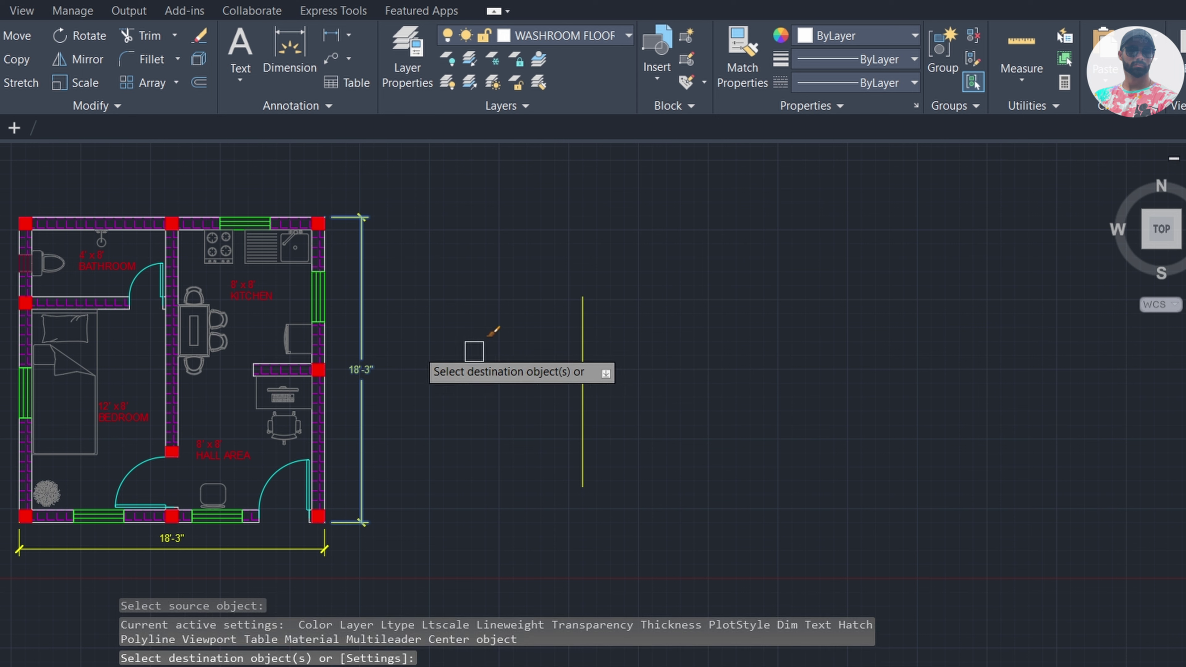
pyautogui.press('Return')
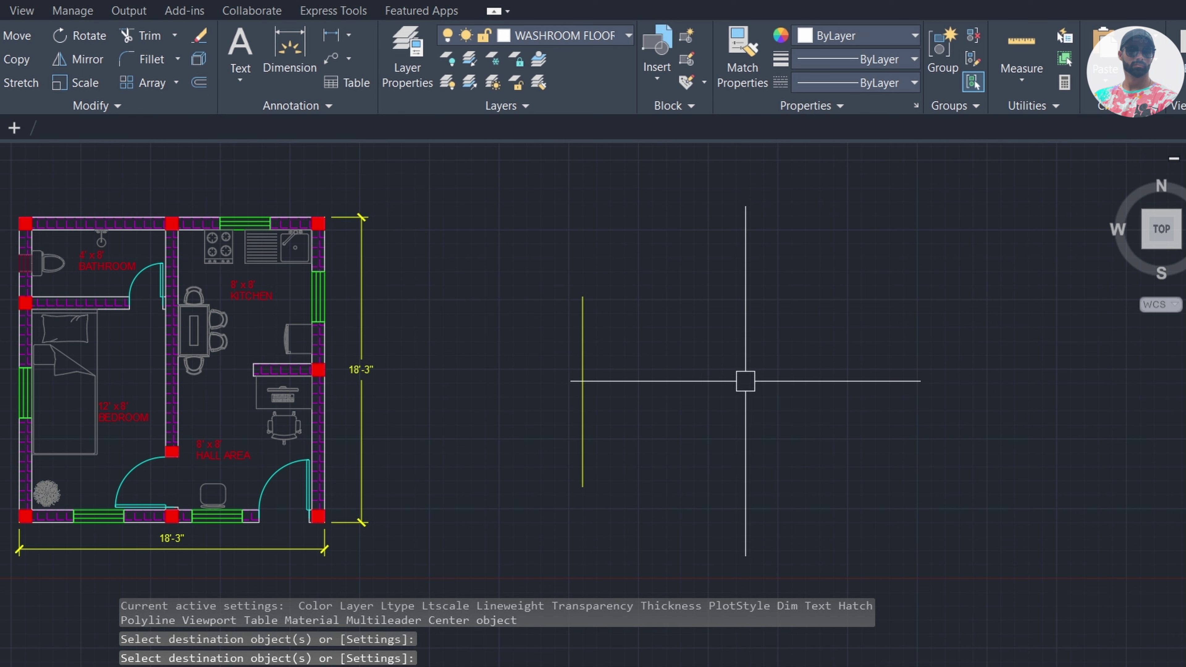
# Make TEXT the current layer and draw a shorter vertical line on it beside the first line
pyautogui.click(590, 37)
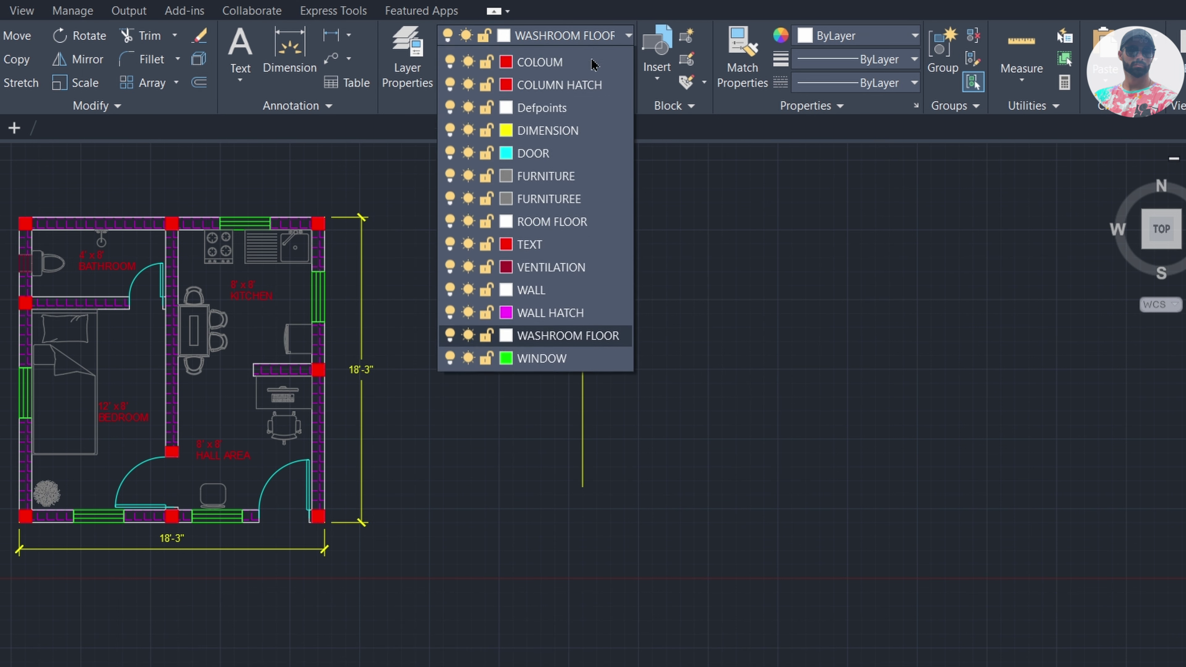
pyautogui.scroll(4, 561, 293)
pyautogui.click(561, 293)
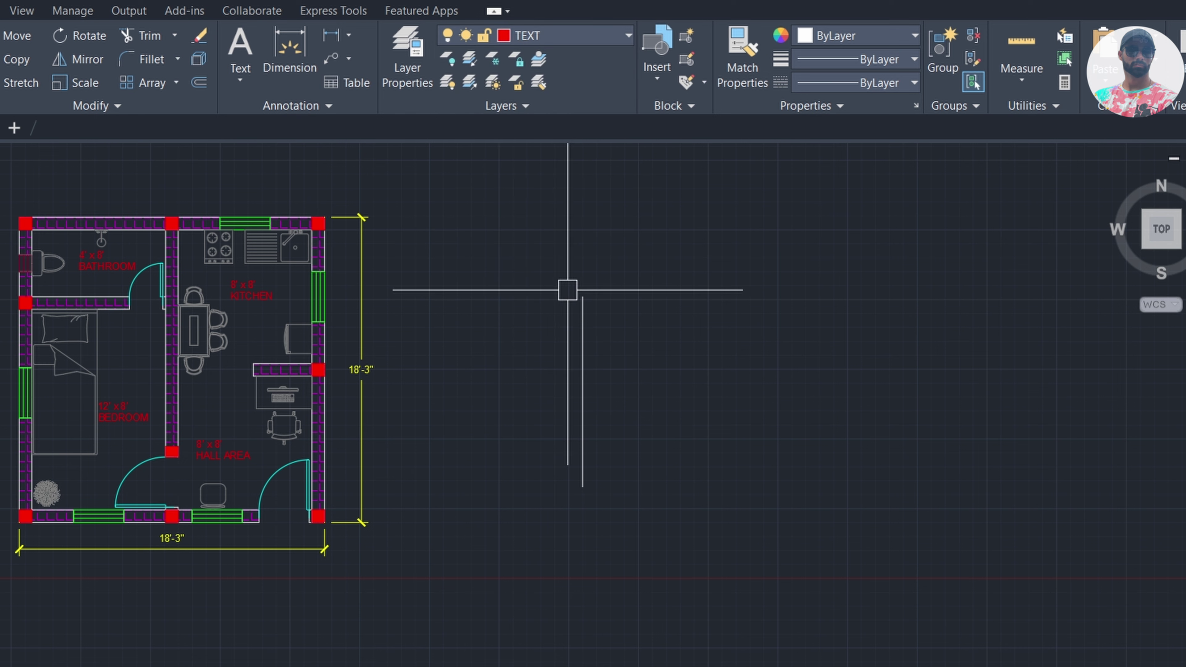
pyautogui.write('l')
pyautogui.press('Return')
pyautogui.click(679, 472)
pyautogui.press('Escape')
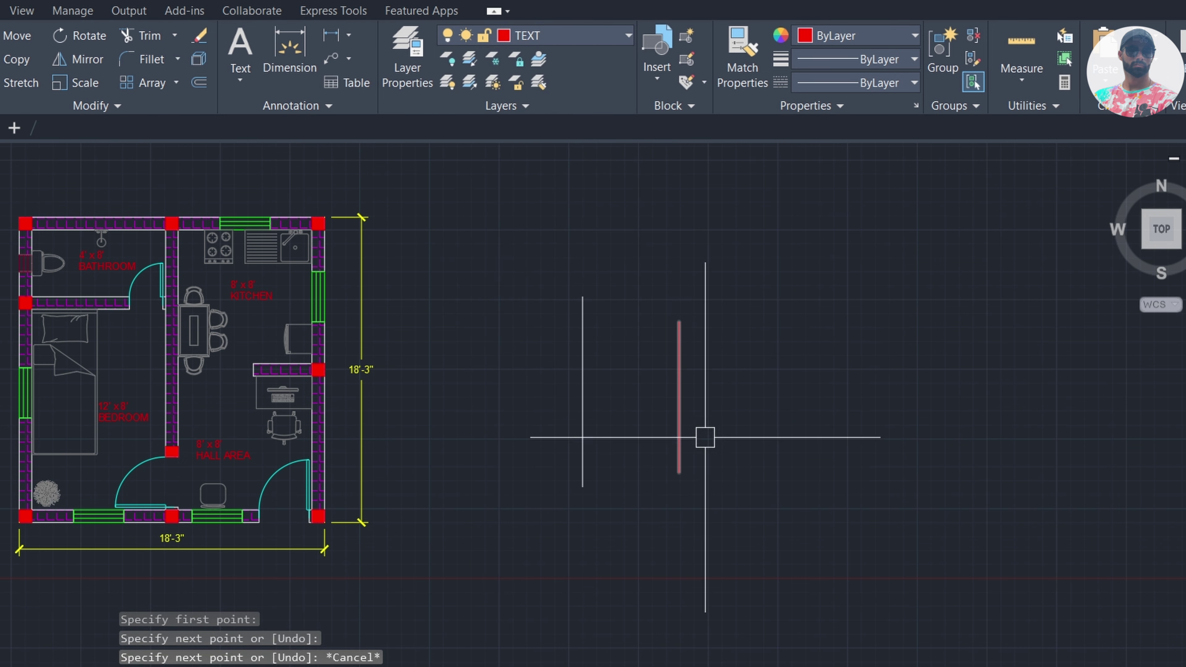
# Override the color of the shorter red line beside the floor plan with Blue
pyautogui.click(679, 404)
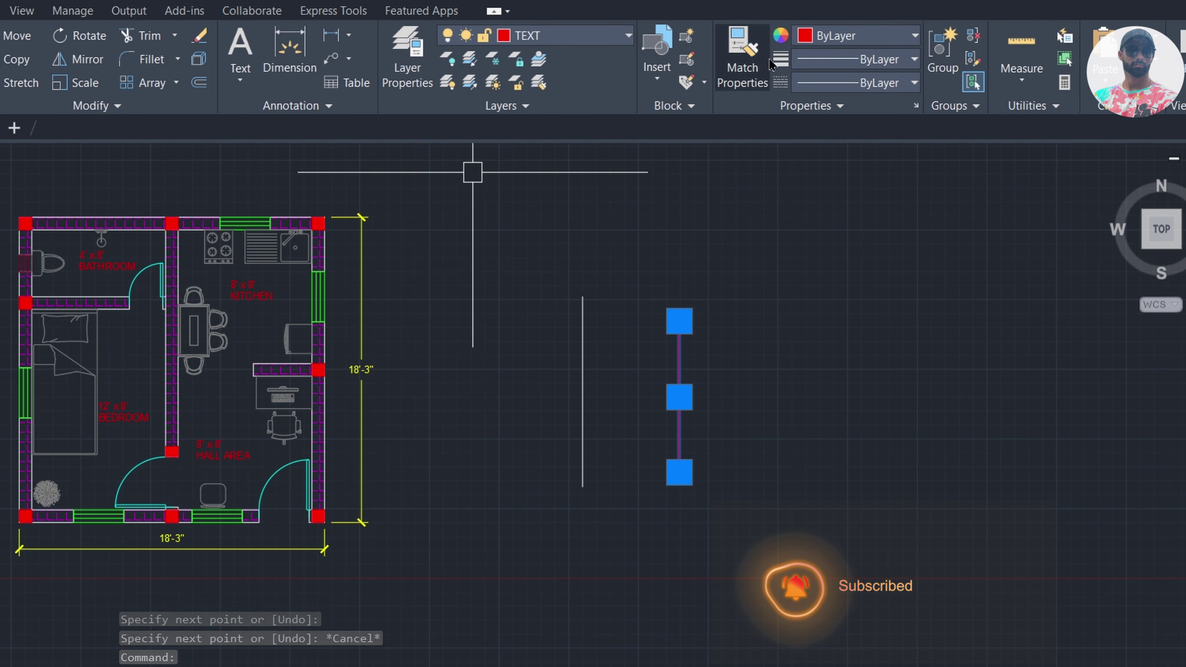
pyautogui.click(858, 37)
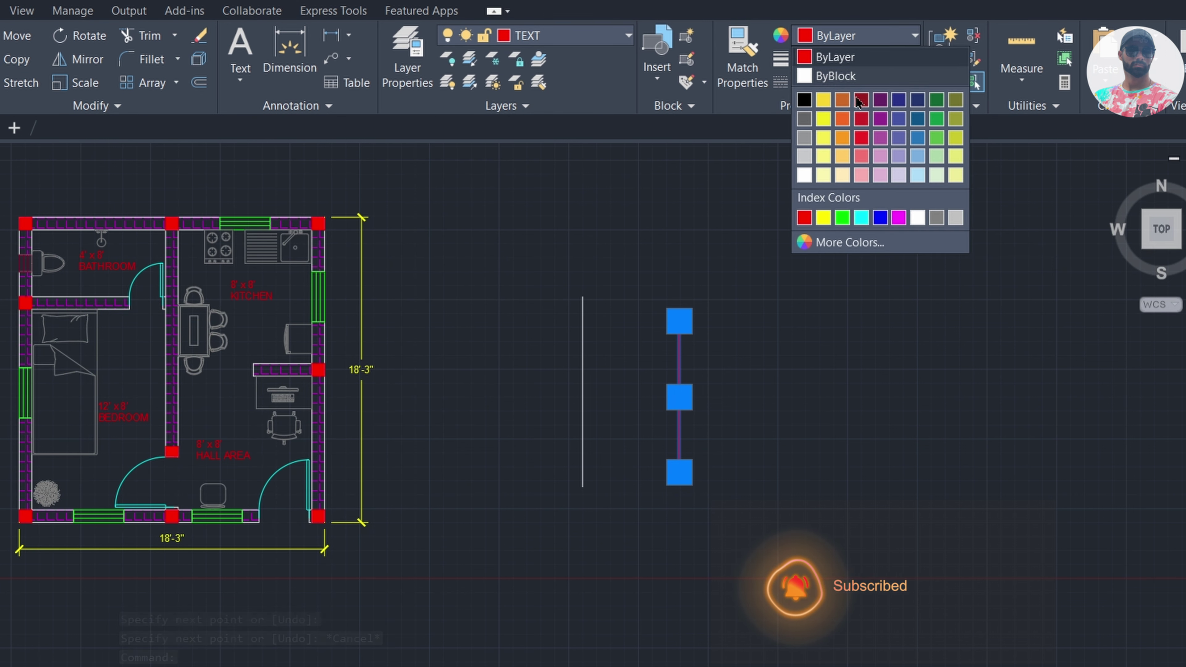
pyautogui.click(881, 218)
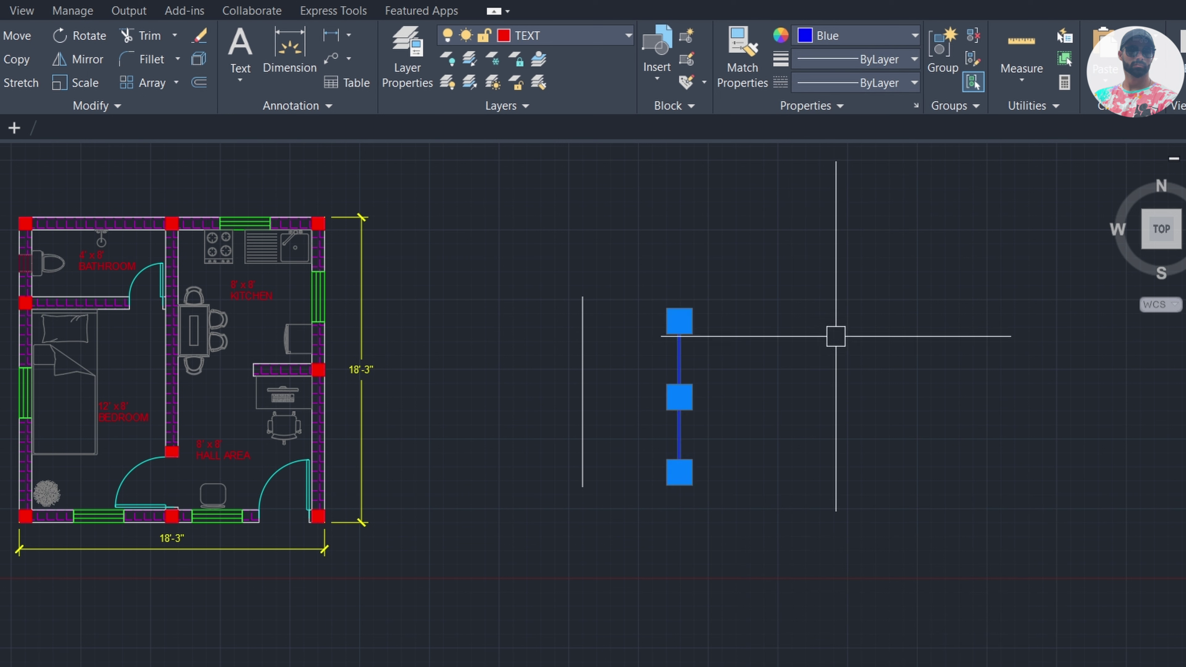
pyautogui.press('Escape')
pyautogui.click(686, 404)
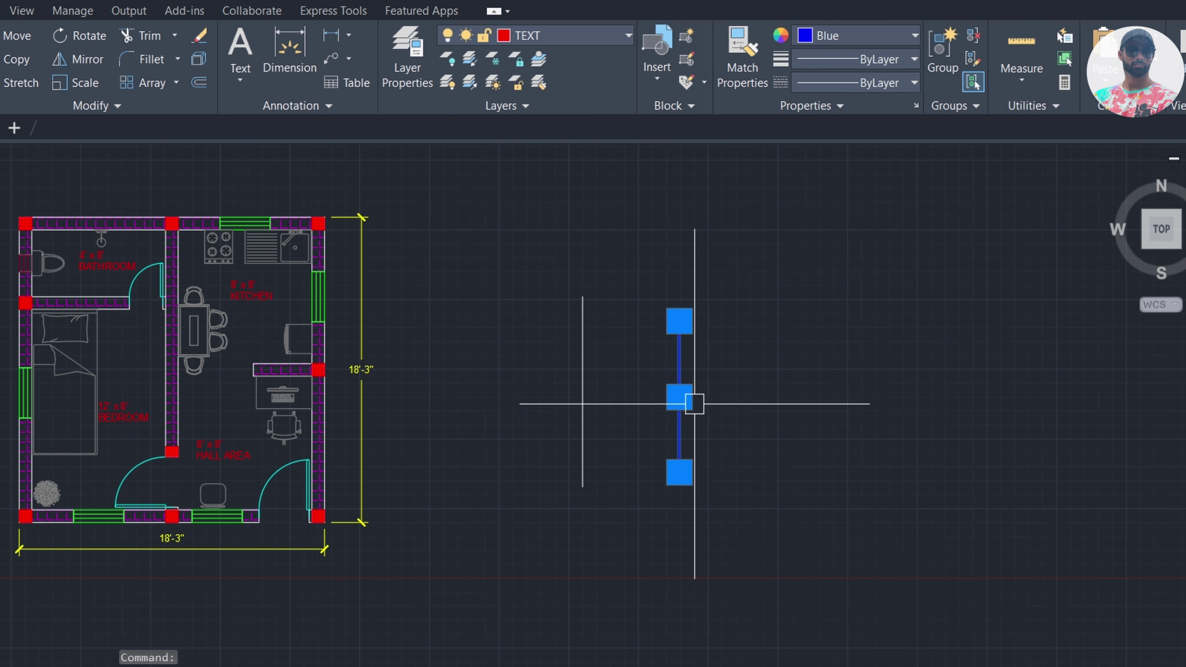
pyautogui.press('Escape')
pyautogui.click(679, 397)
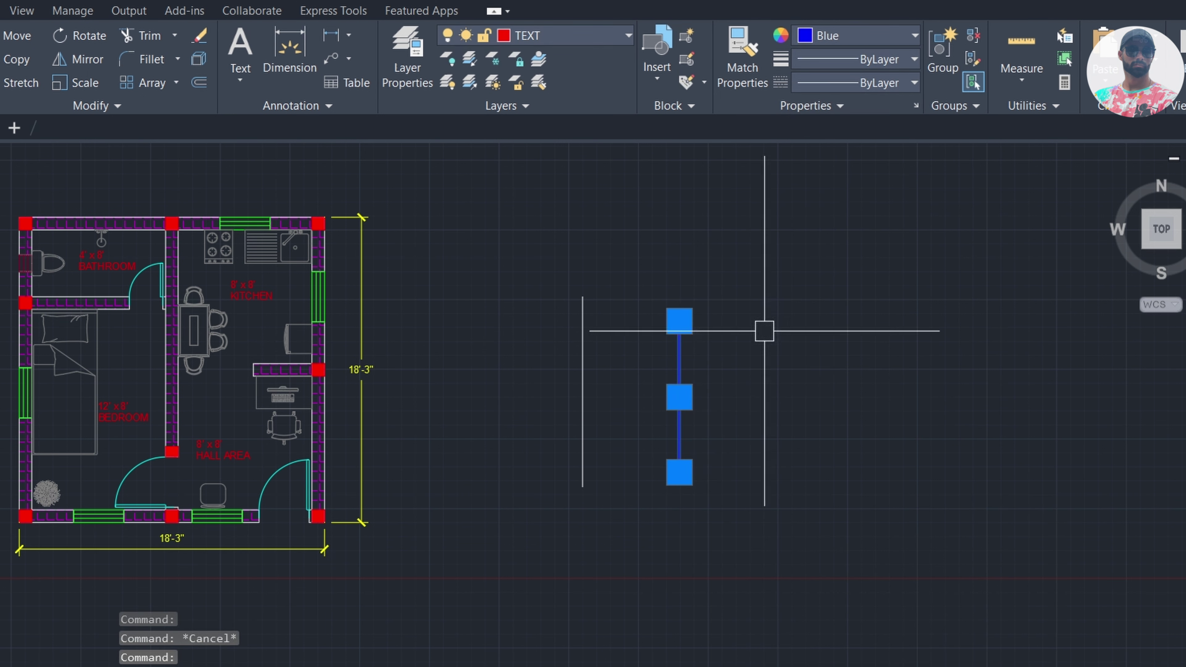
pyautogui.press('Escape')
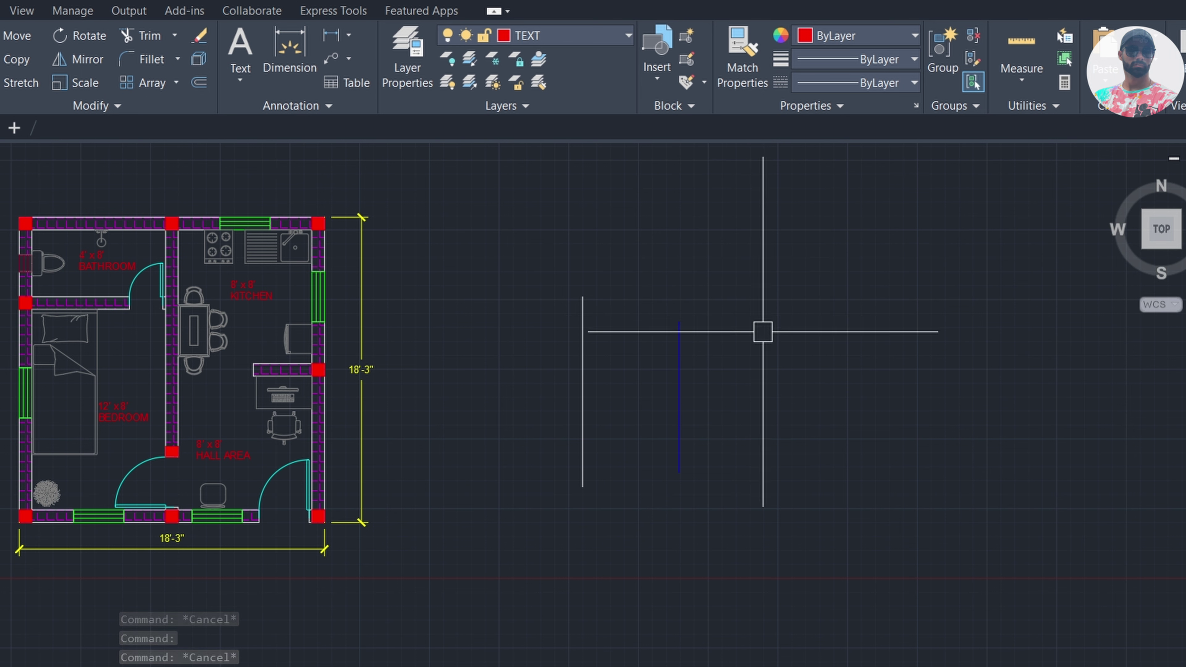
# Set the blue line's lineweight to 1.58 mm and turn on the lineweight display
pyautogui.click(679, 377)
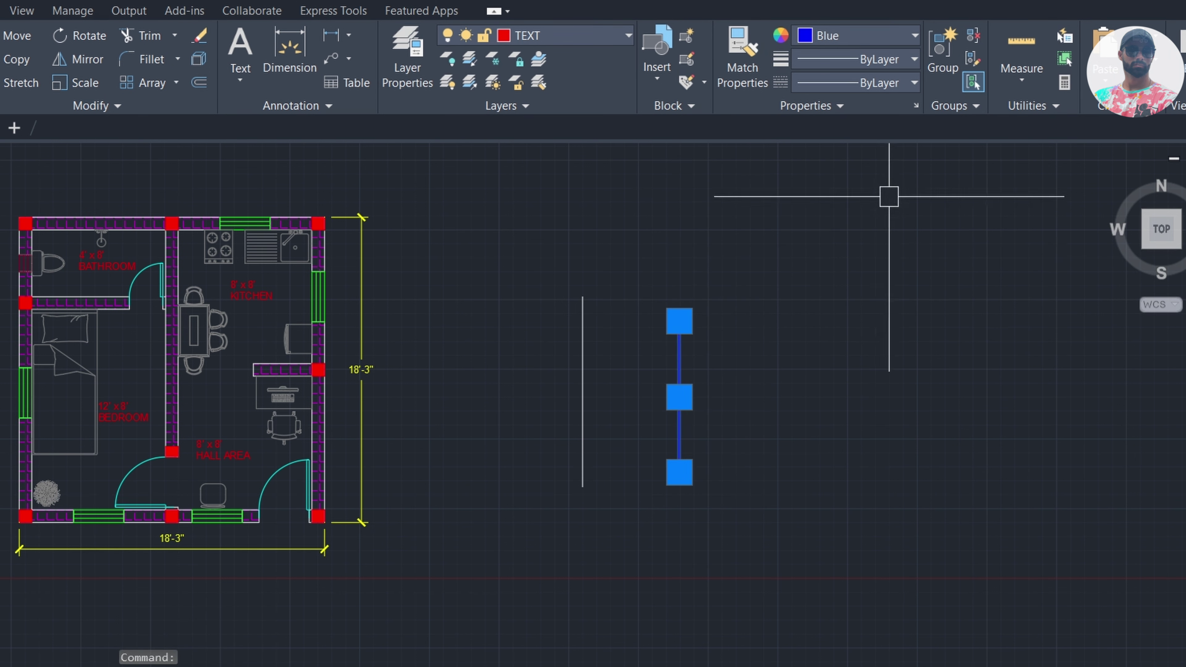
pyautogui.click(892, 60)
pyautogui.scroll(-3, 855, 186)
pyautogui.click(840, 251)
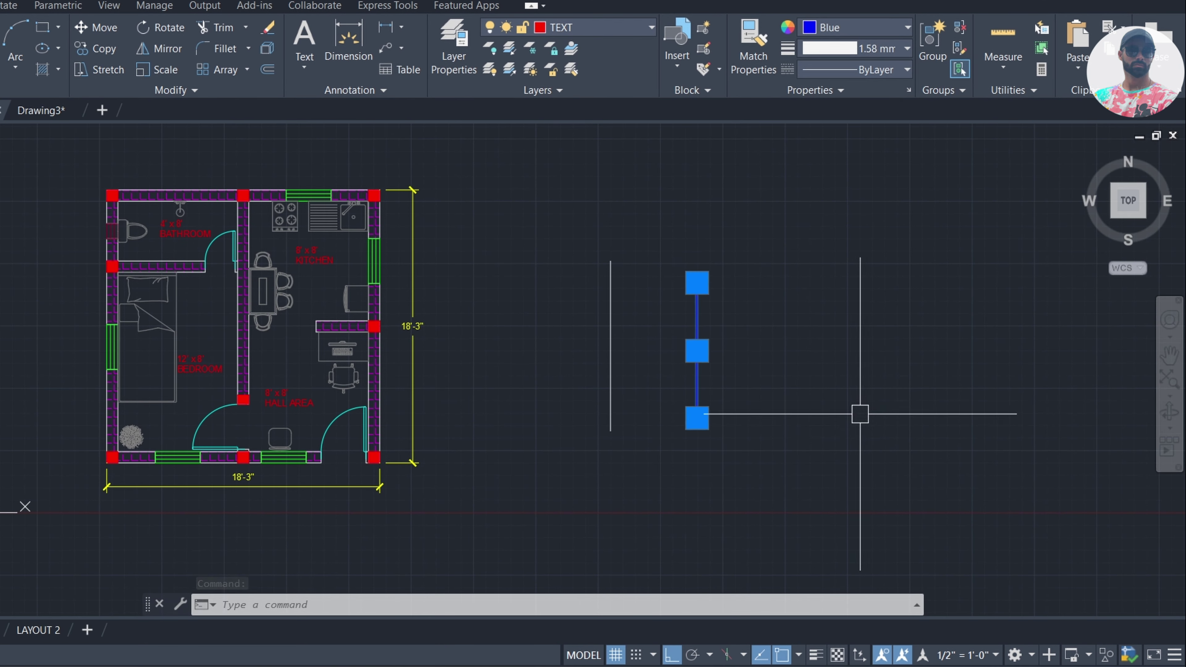
pyautogui.press('Escape')
pyautogui.click(816, 655)
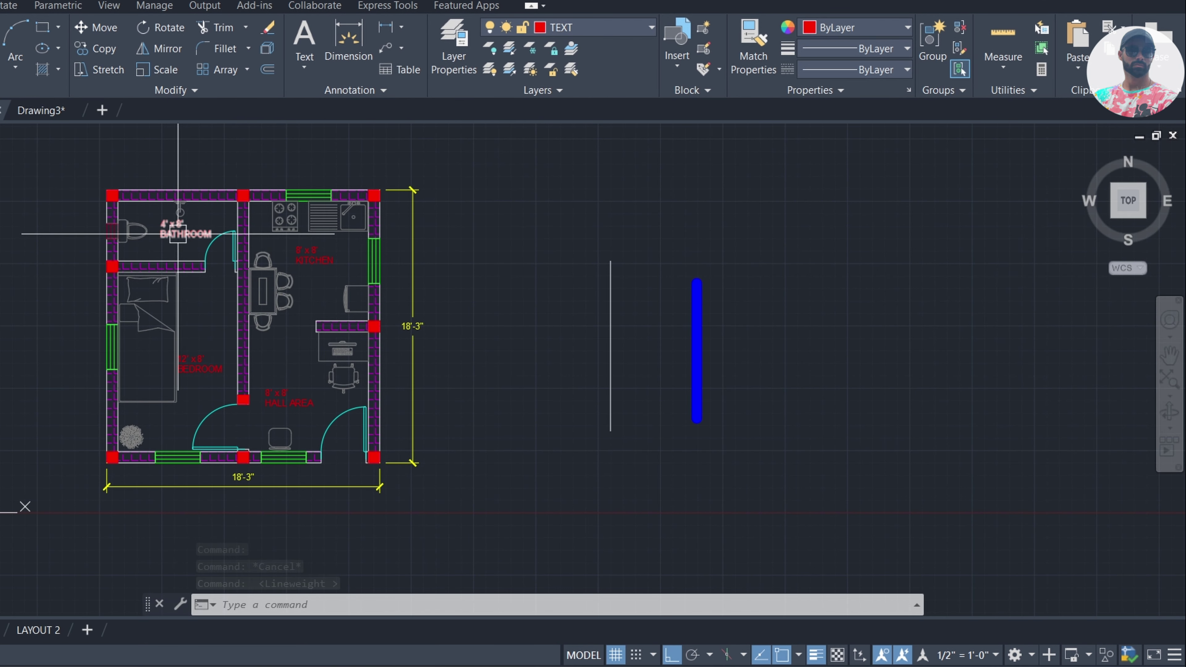
# Set the lineweight of the thick blue line back to ByLayer
pyautogui.click(700, 336)
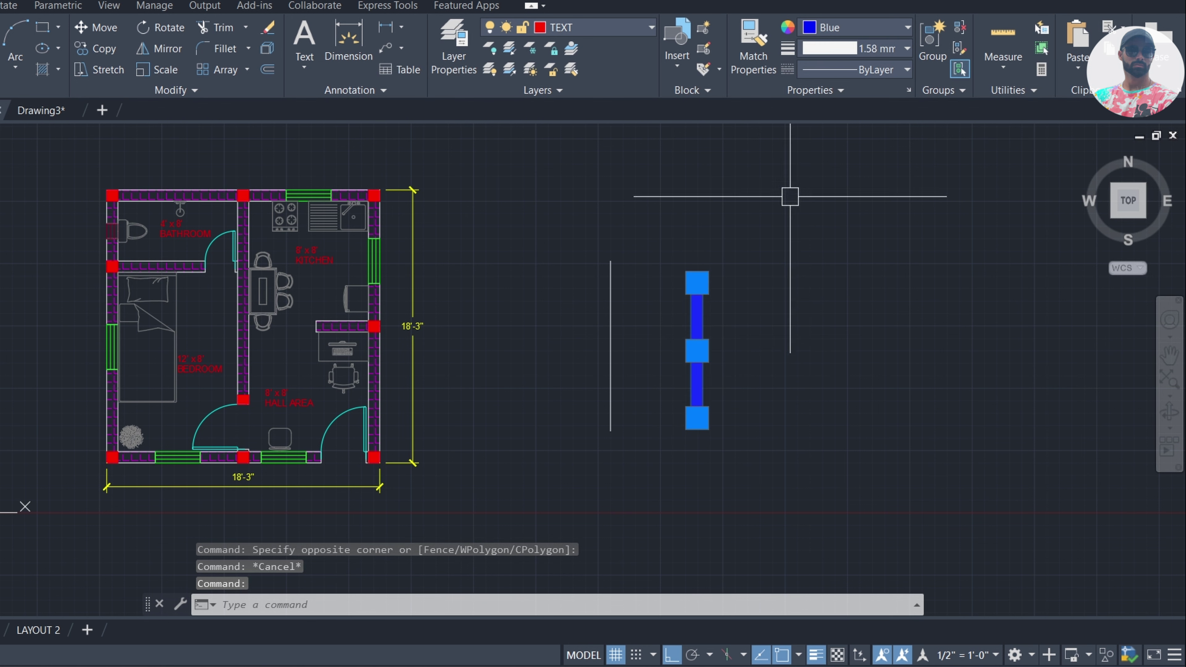
pyautogui.click(862, 52)
pyautogui.scroll(5, 877, 94)
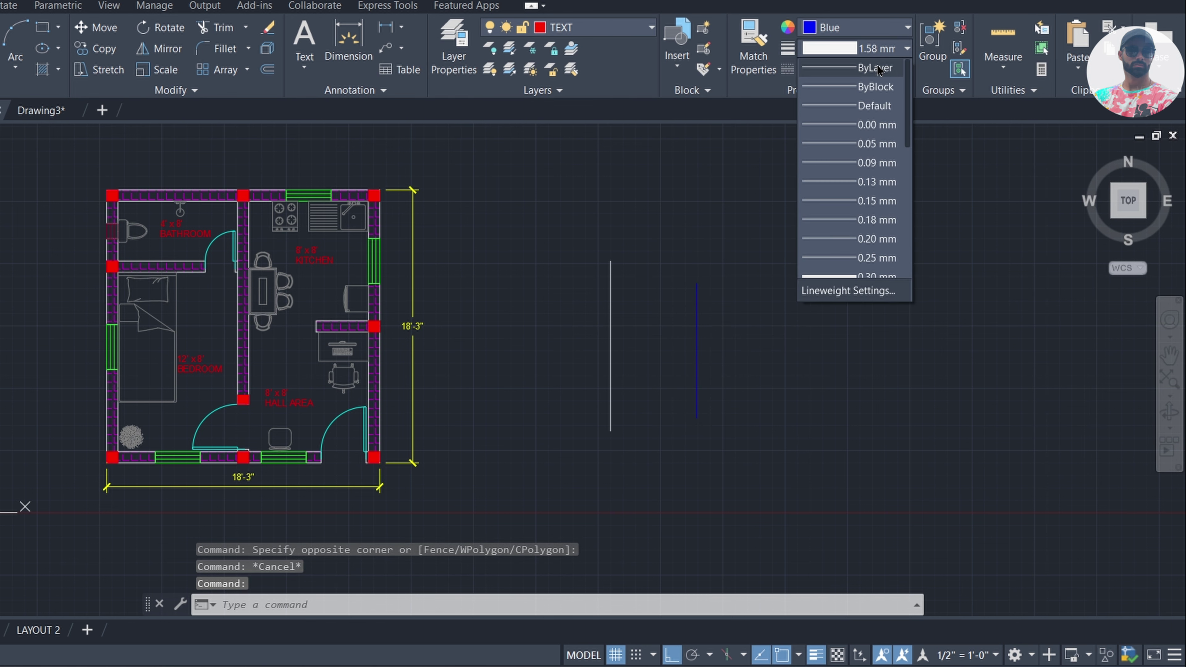
pyautogui.click(877, 70)
pyautogui.press('Escape')
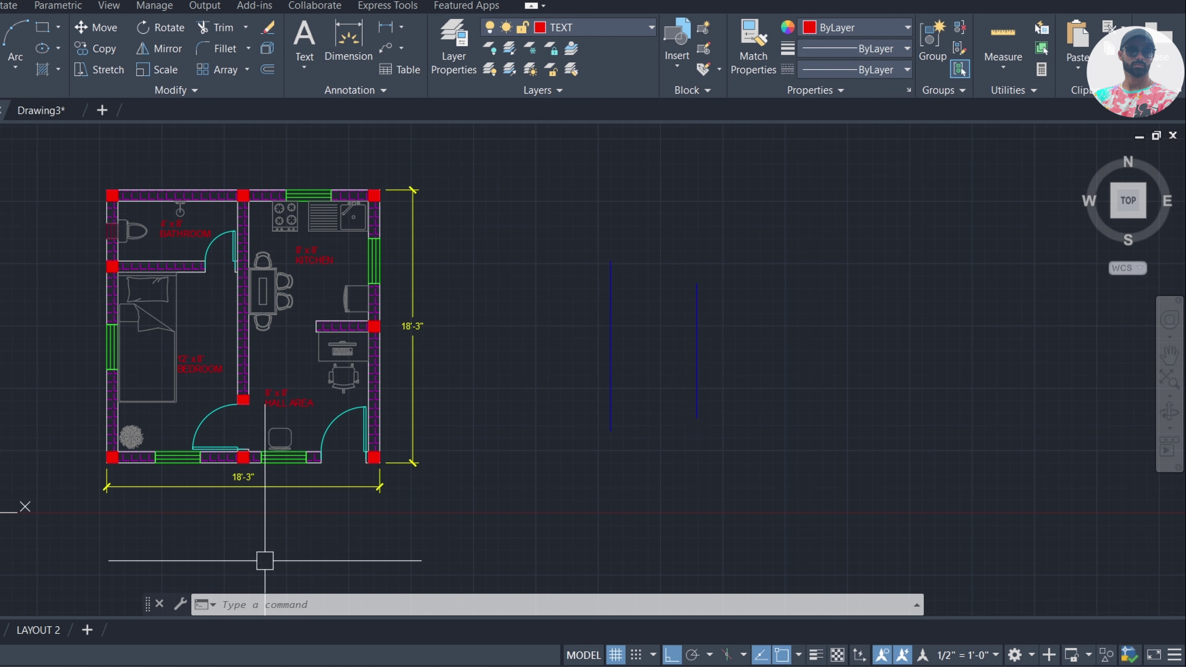